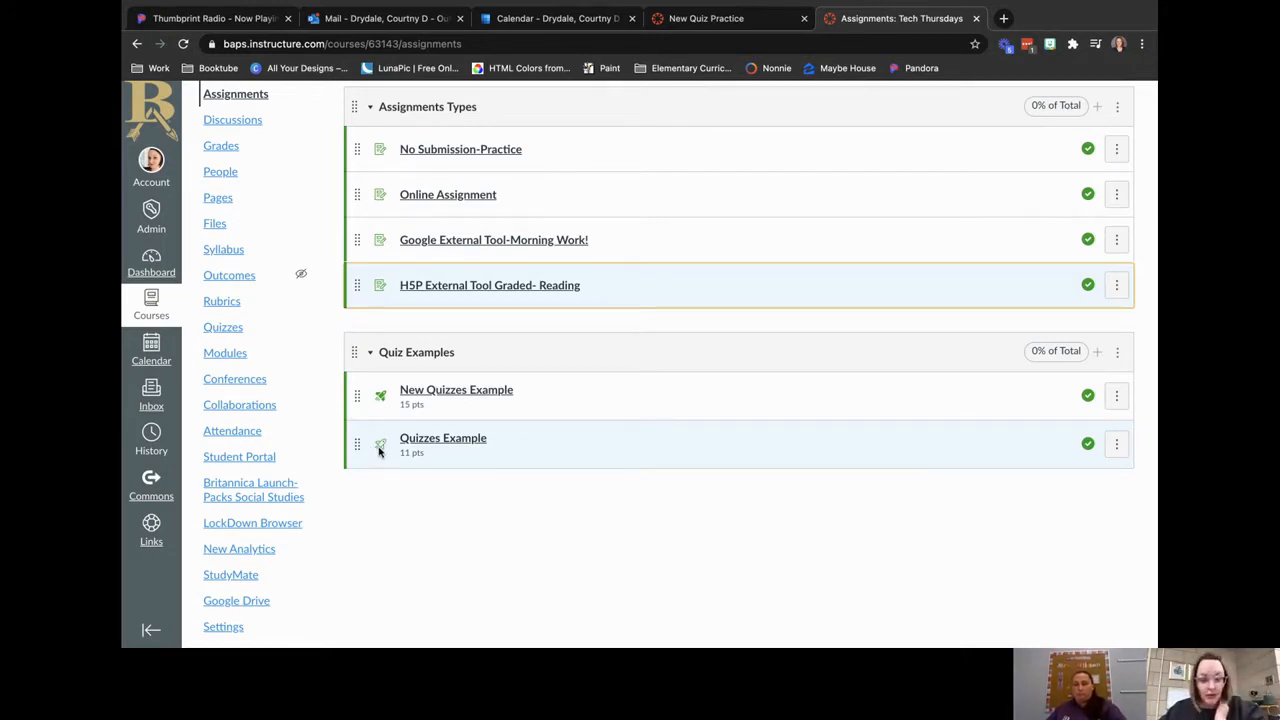
Step: Open the Quizzes Example quiz for editing
{"action": "left_click", "coordinate": [443, 443]}
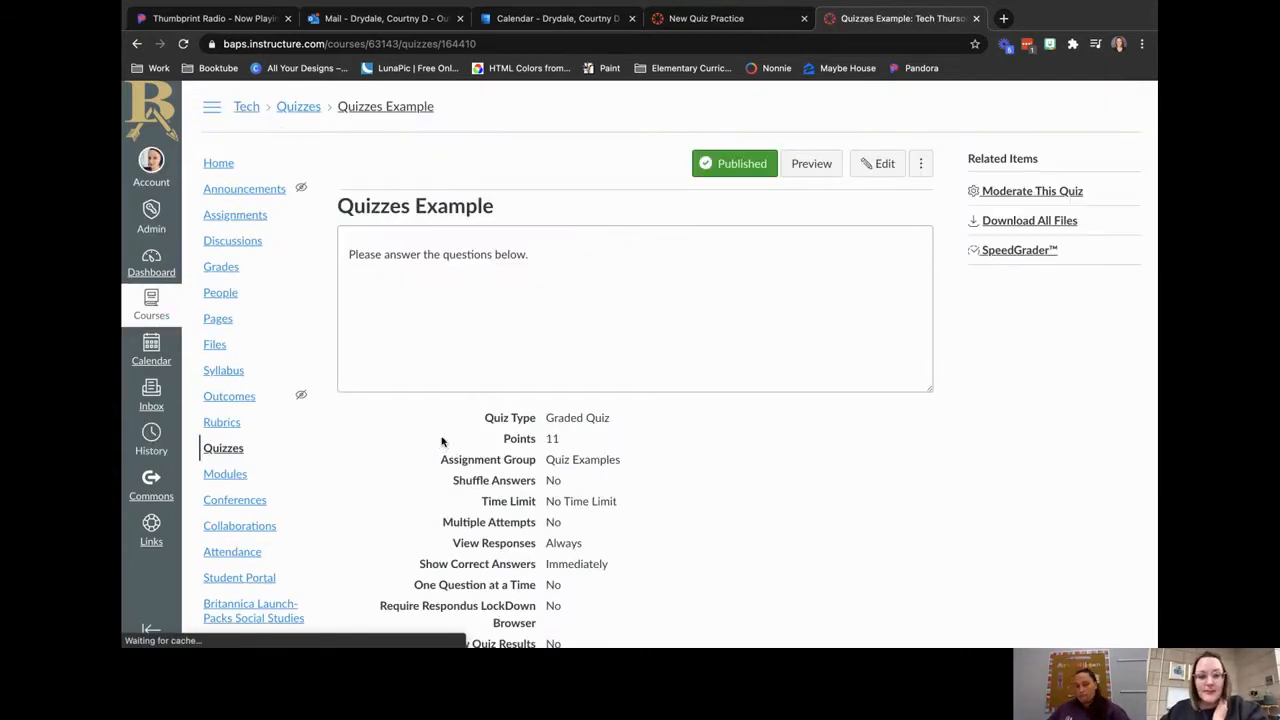
{"action": "left_click", "coordinate": [885, 164]}
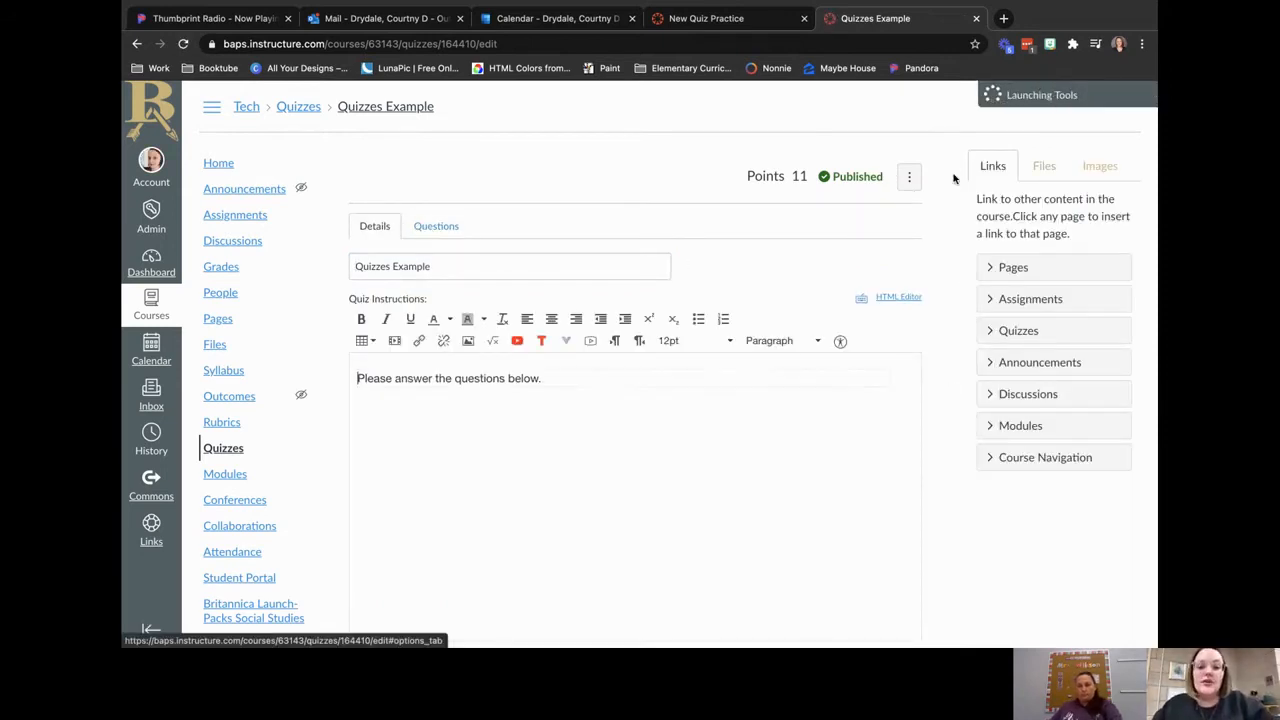
{"action": "left_click", "coordinate": [1140, 93]}
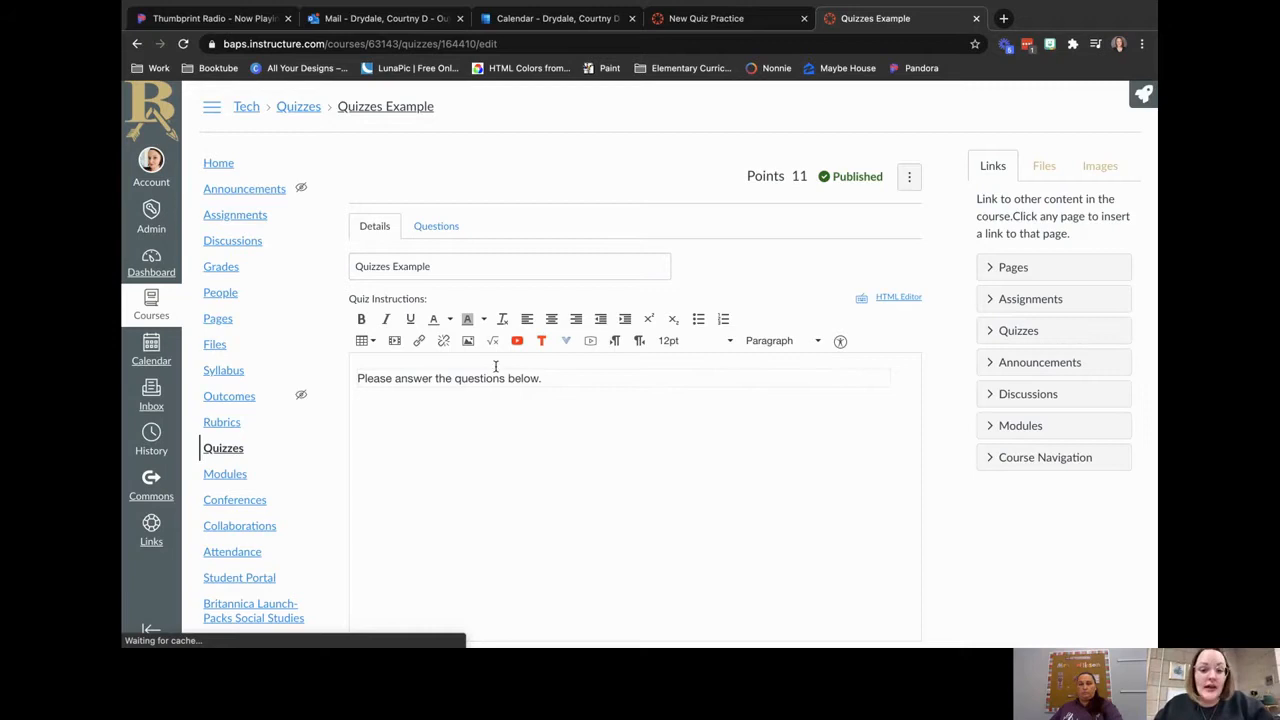
Step: Turn on Shuffle Answers and try allowing multiple attempts with the highest score kept and 3 allowed attempts
{"action": "scroll", "coordinate": [533, 416], "scroll_direction": "down", "scroll_amount": 10}
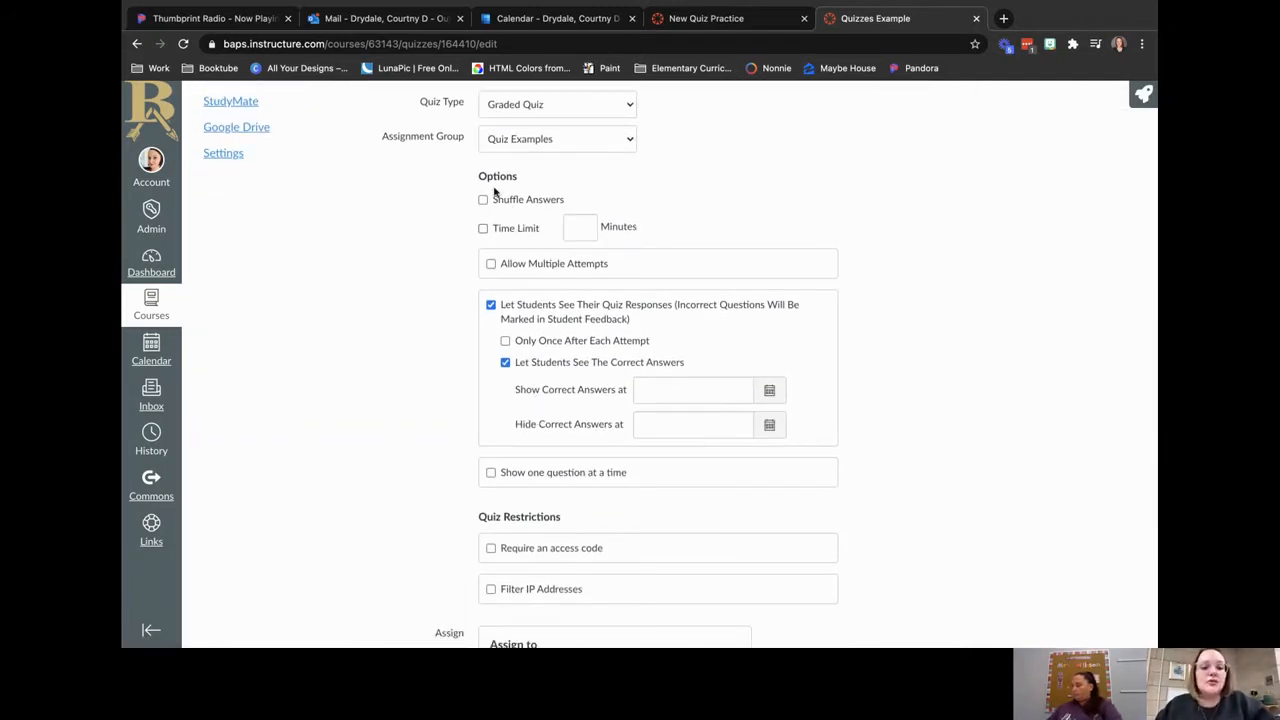
{"action": "left_click", "coordinate": [484, 200]}
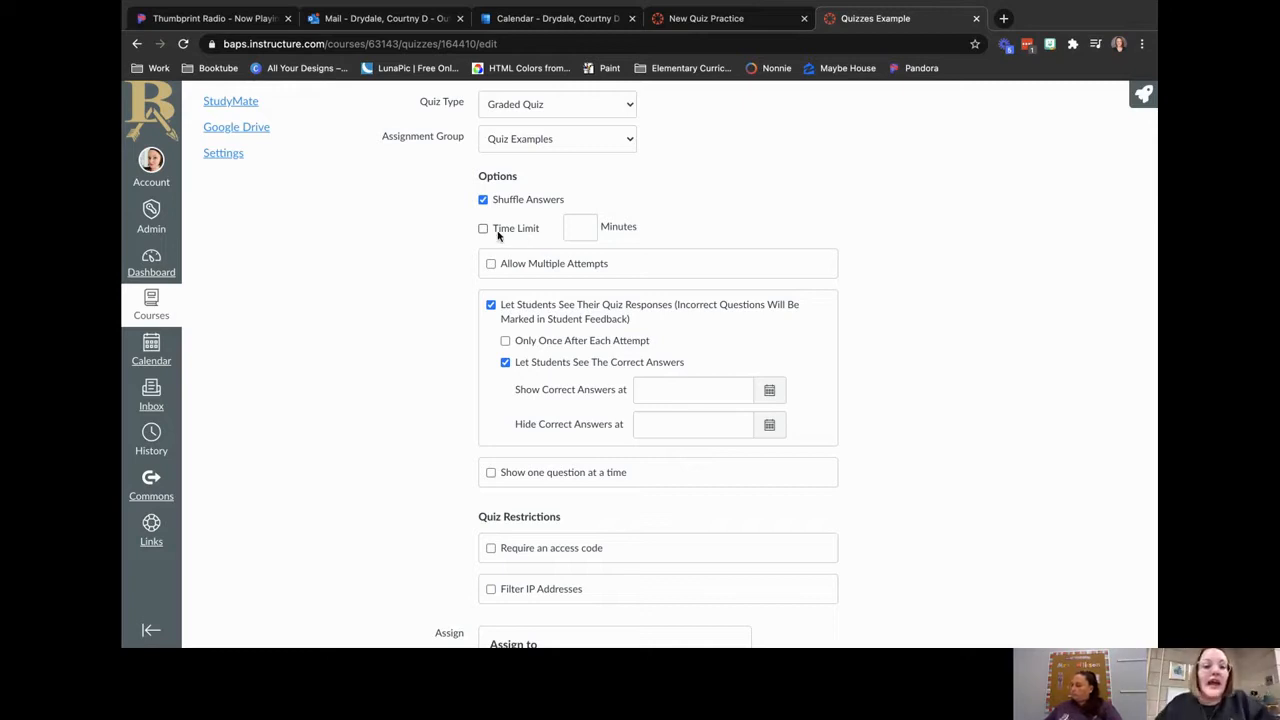
{"action": "left_click", "coordinate": [490, 265]}
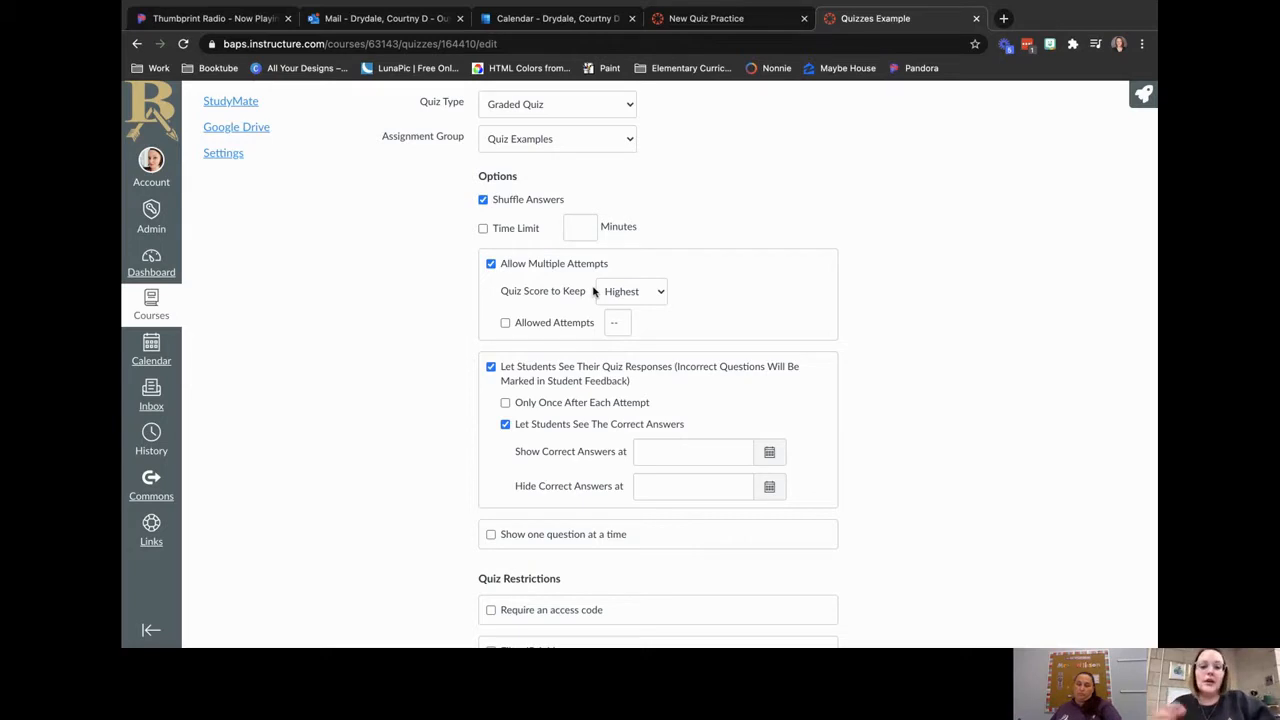
{"action": "left_click", "coordinate": [648, 298]}
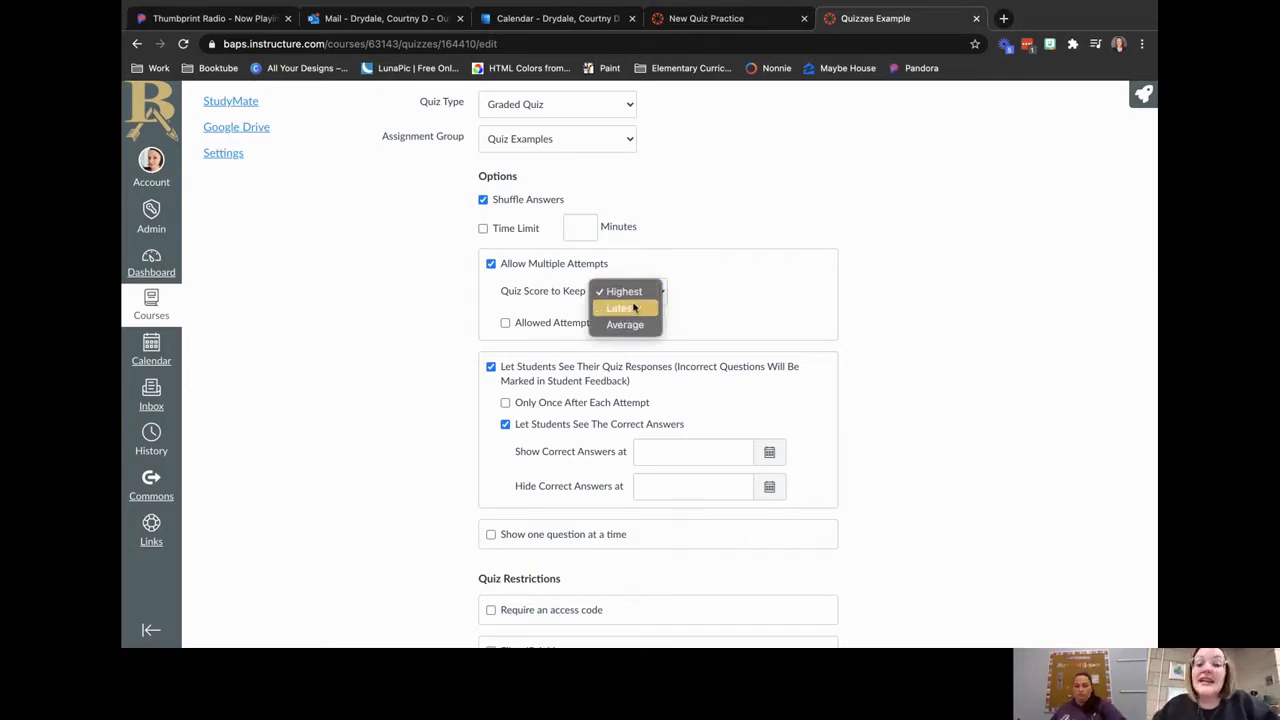
{"action": "left_click", "coordinate": [408, 315]}
{"action": "left_click", "coordinate": [505, 322]}
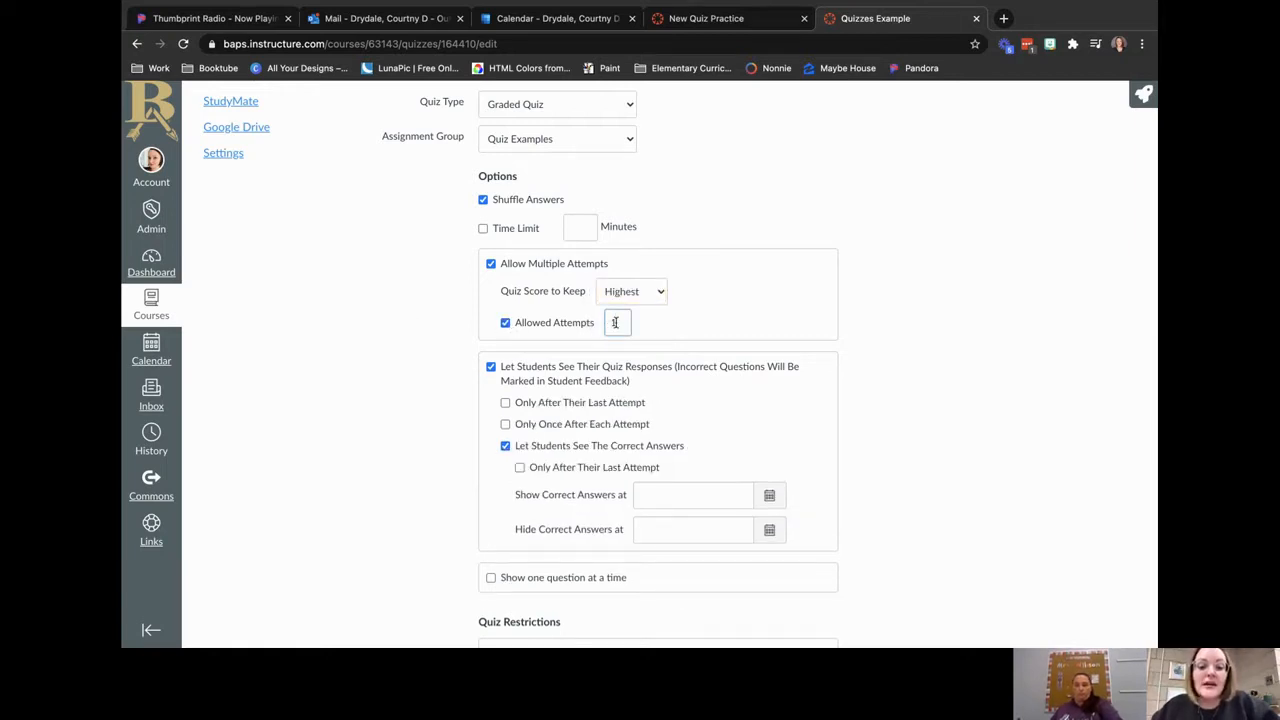
{"action": "left_click", "coordinate": [417, 335]}
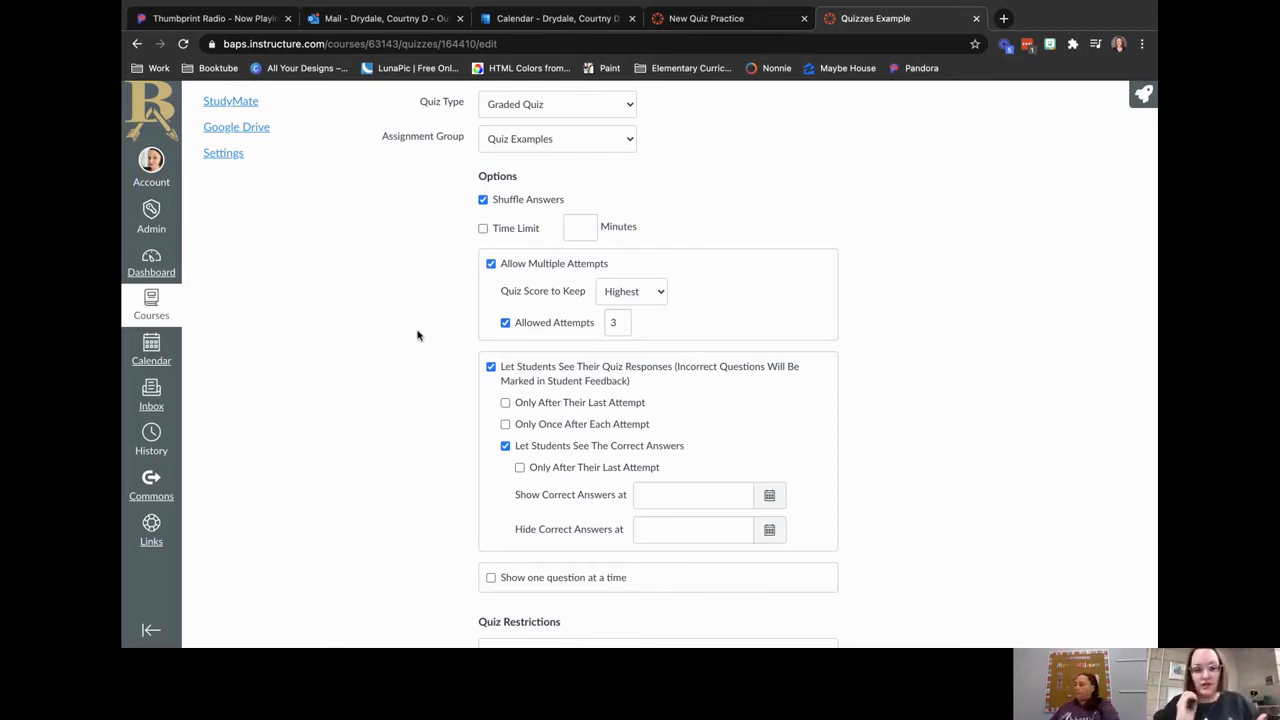
{"action": "left_click", "coordinate": [491, 265]}
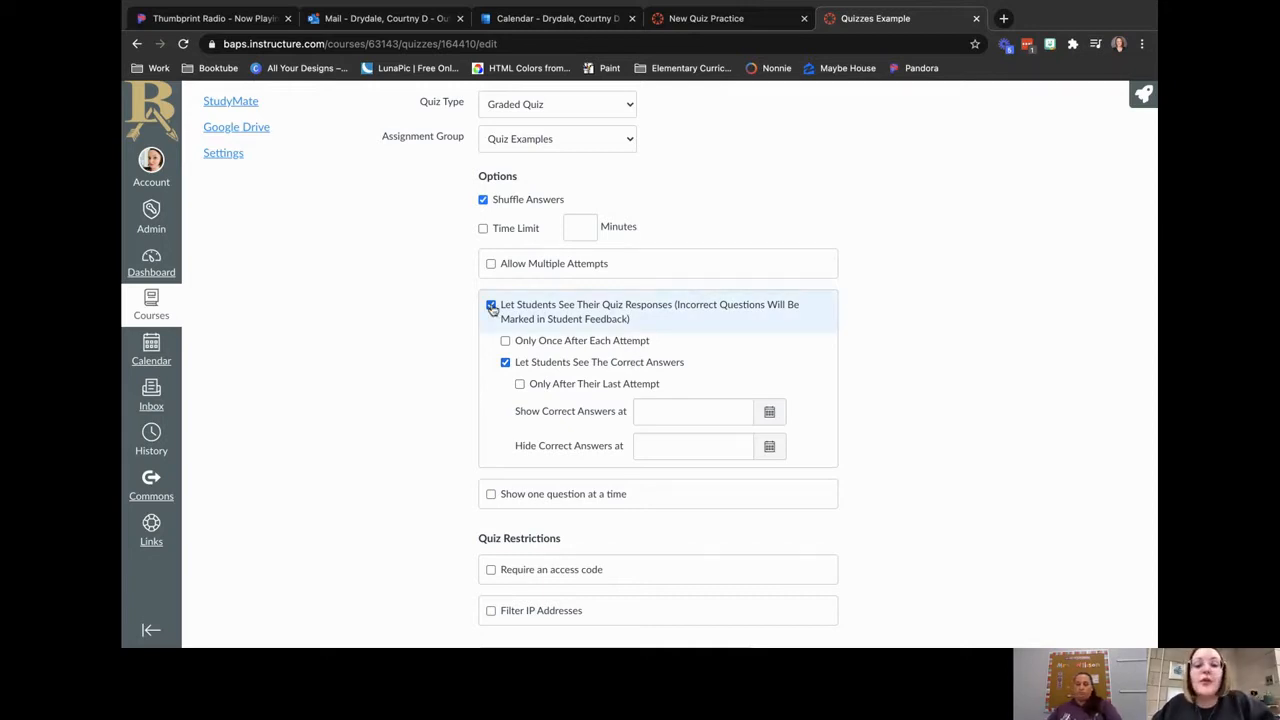
Step: Try requiring an access code in the quiz restrictions, entering sample codes in the access code field
{"action": "scroll", "coordinate": [418, 412], "scroll_direction": "down", "scroll_amount": 3}
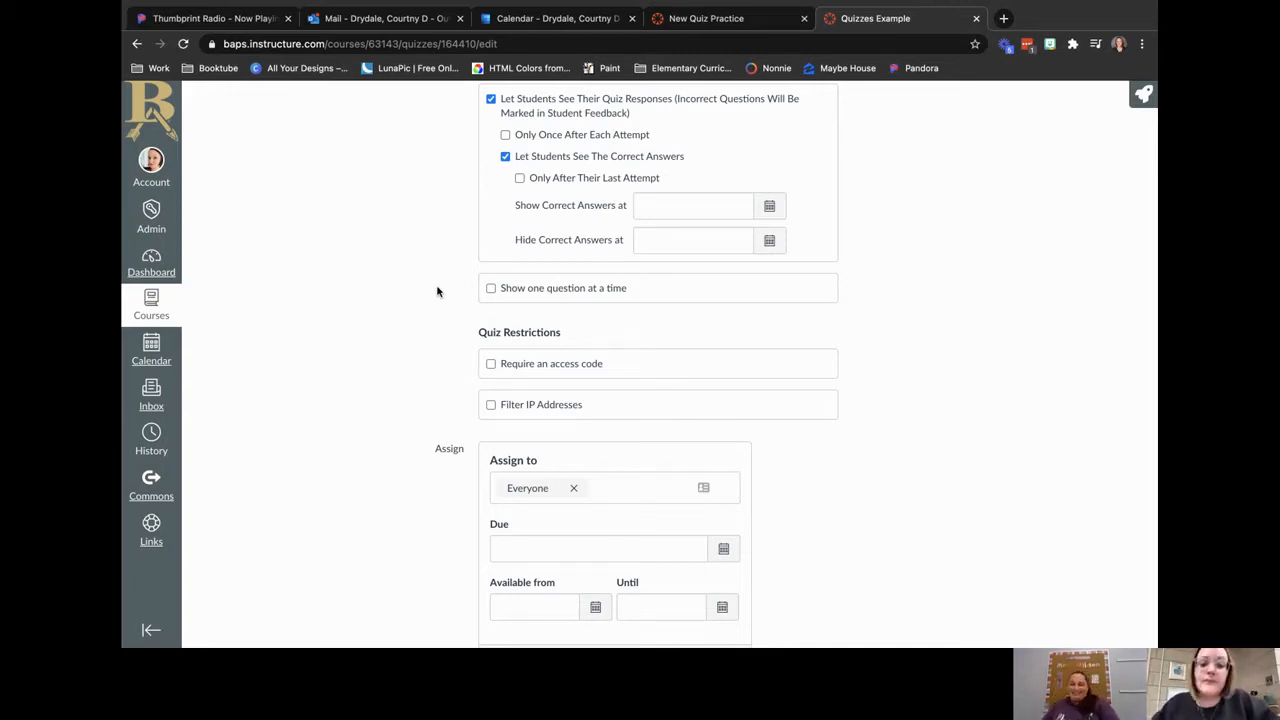
{"action": "left_click", "coordinate": [528, 364]}
{"action": "left_click", "coordinate": [530, 389]}
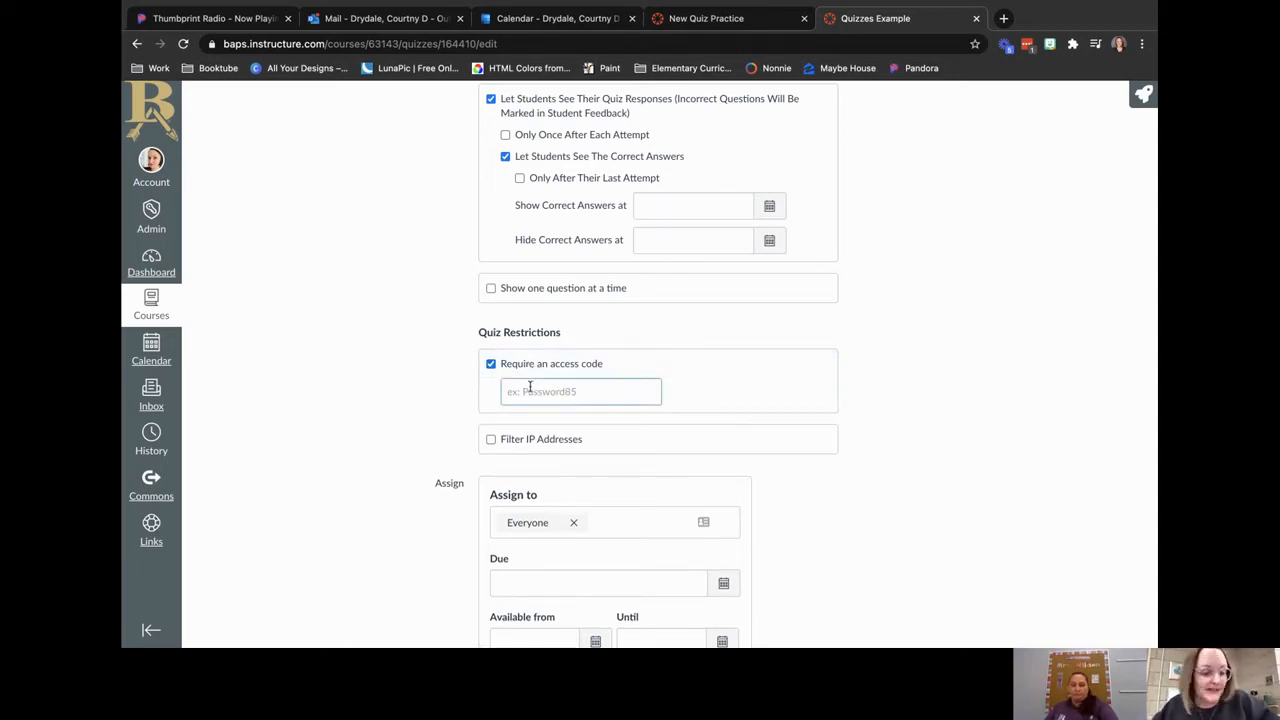
{"action": "type", "text": "rd"}
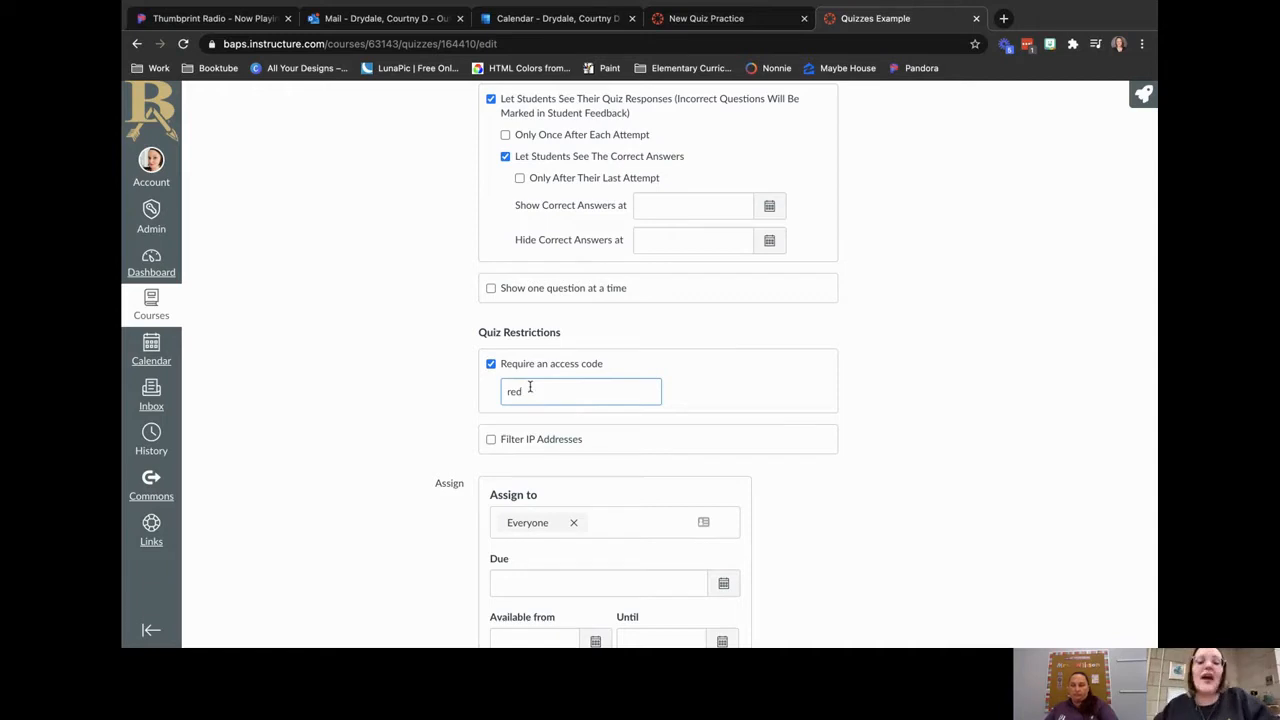
{"action": "key", "text": "BackSpace"}
{"action": "key", "text": "BackSpace"}
{"action": "type", "text": "bea"}
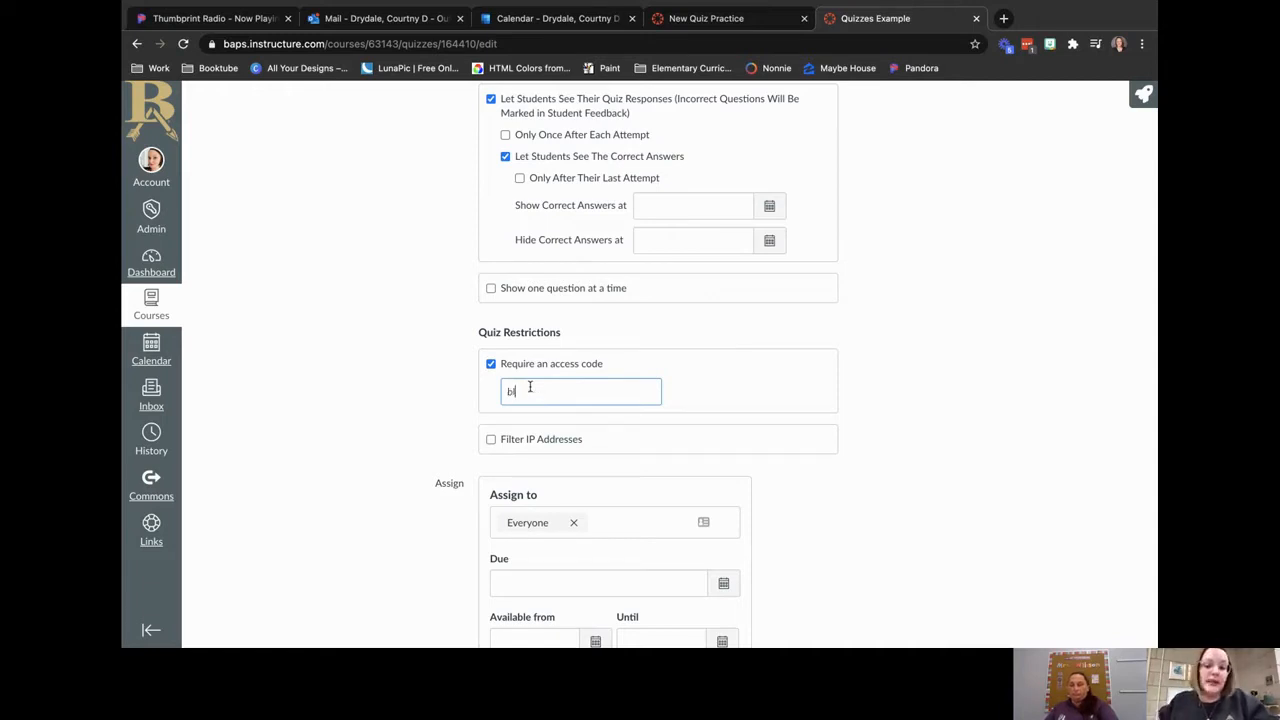
{"action": "key", "text": "BackSpace"}
{"action": "key", "text": "BackSpace"}
{"action": "key", "text": "BackSpace"}
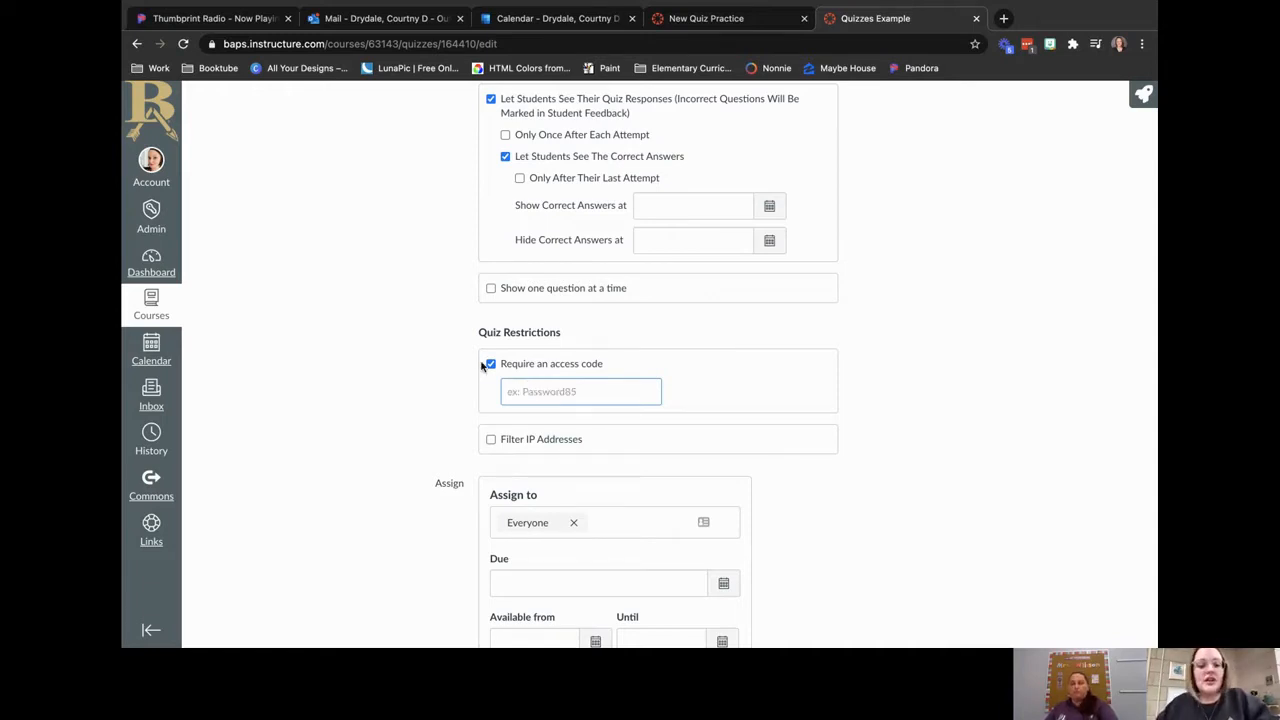
{"action": "left_click", "coordinate": [490, 364]}
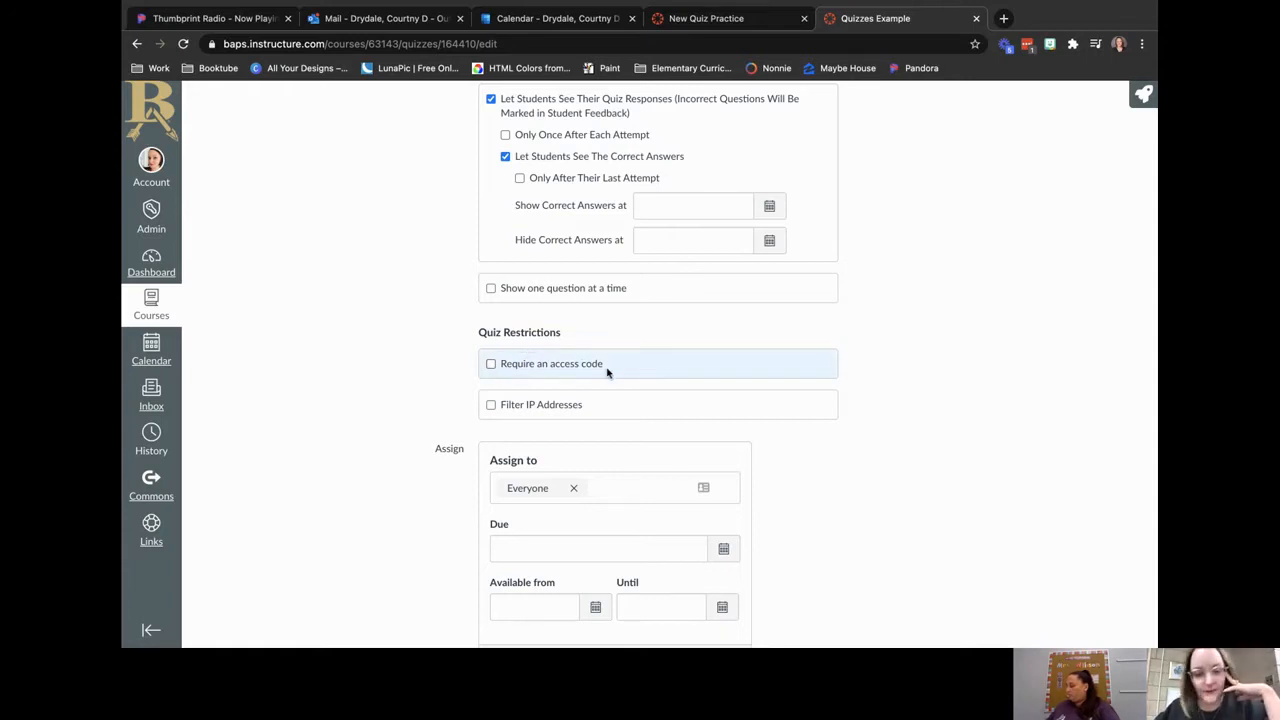
Step: Remove Everyone from the quiz's assignees and try assigning it to an individual student by name
{"action": "scroll", "coordinate": [346, 457], "scroll_direction": "down", "scroll_amount": 2}
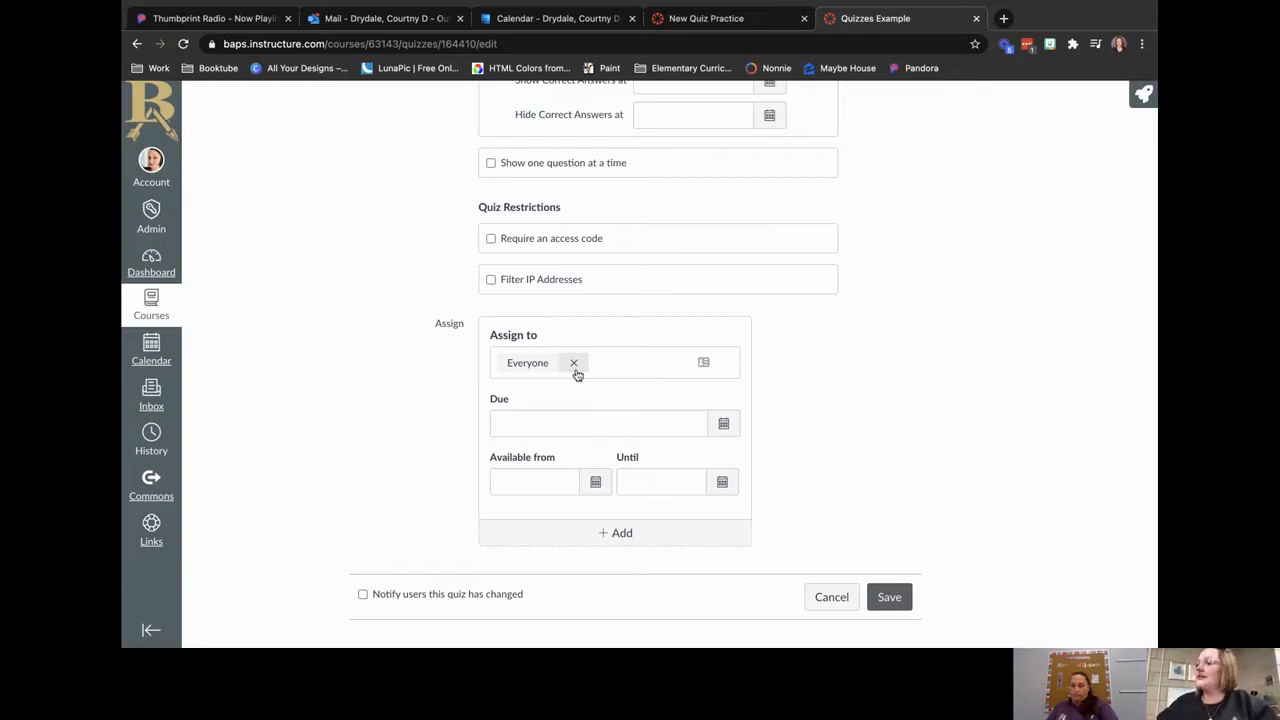
{"action": "left_click", "coordinate": [572, 366]}
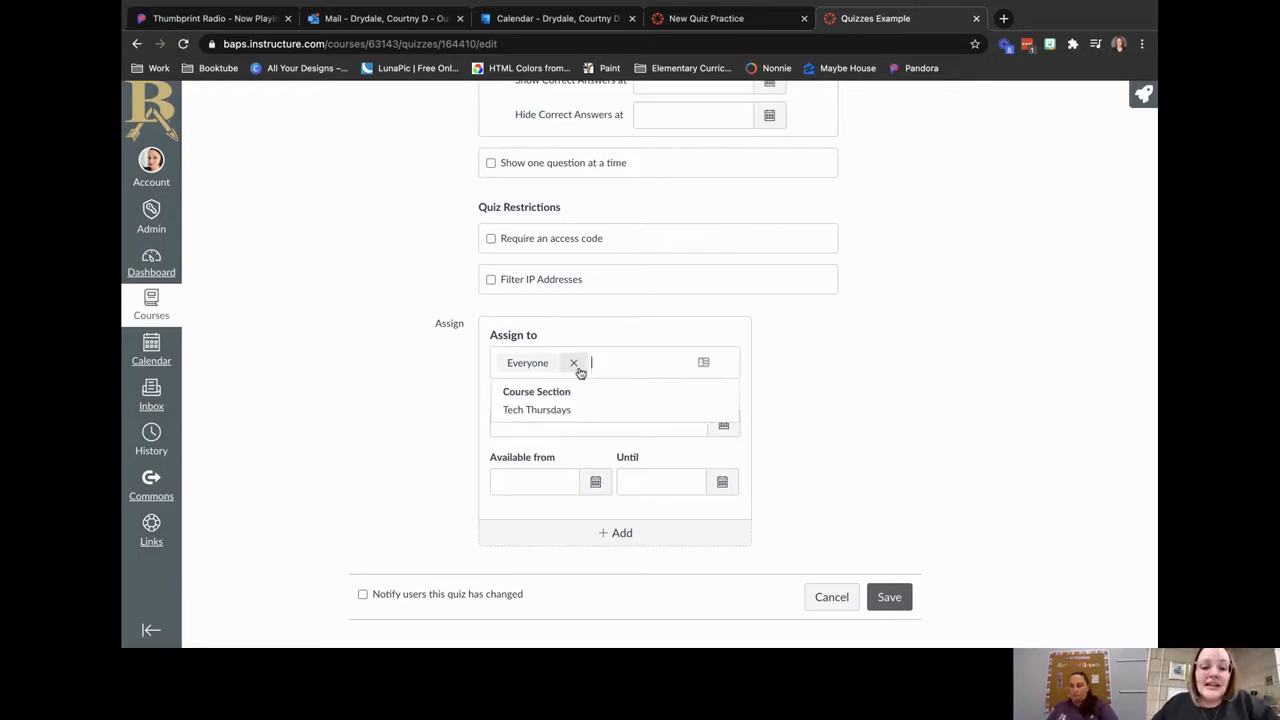
{"action": "left_click", "coordinate": [574, 363]}
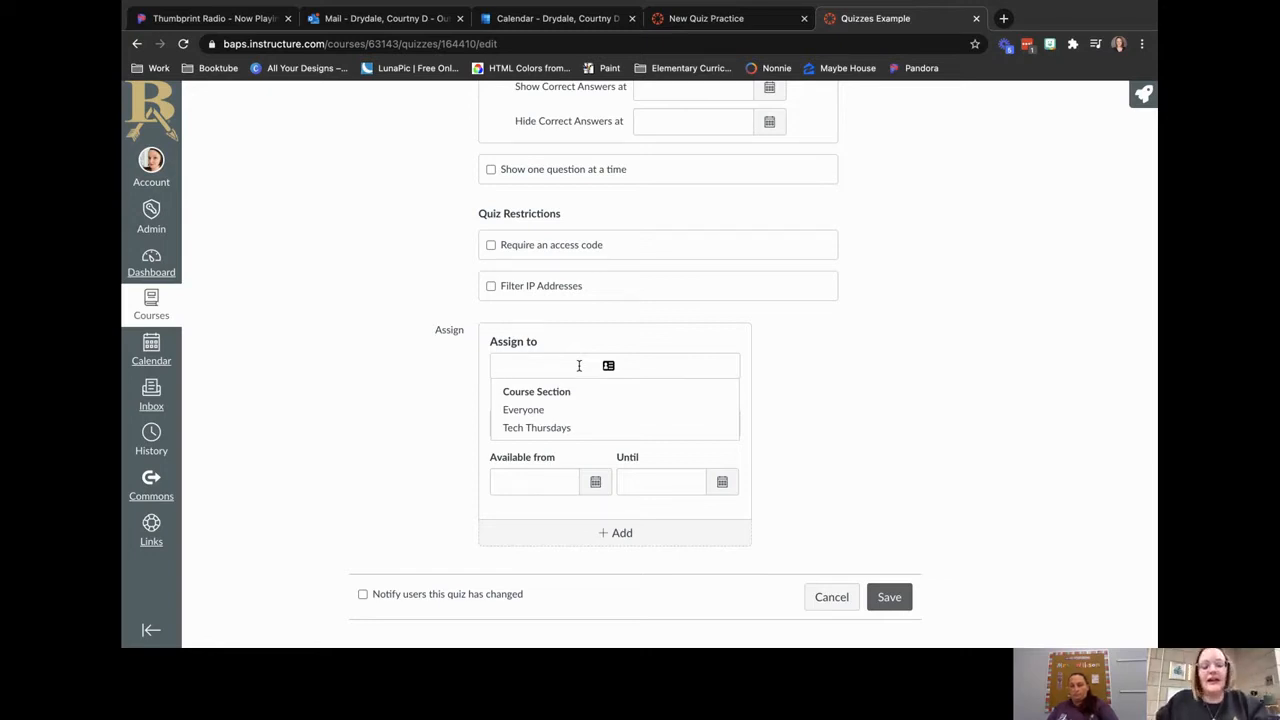
{"action": "type", "text": "gina"}
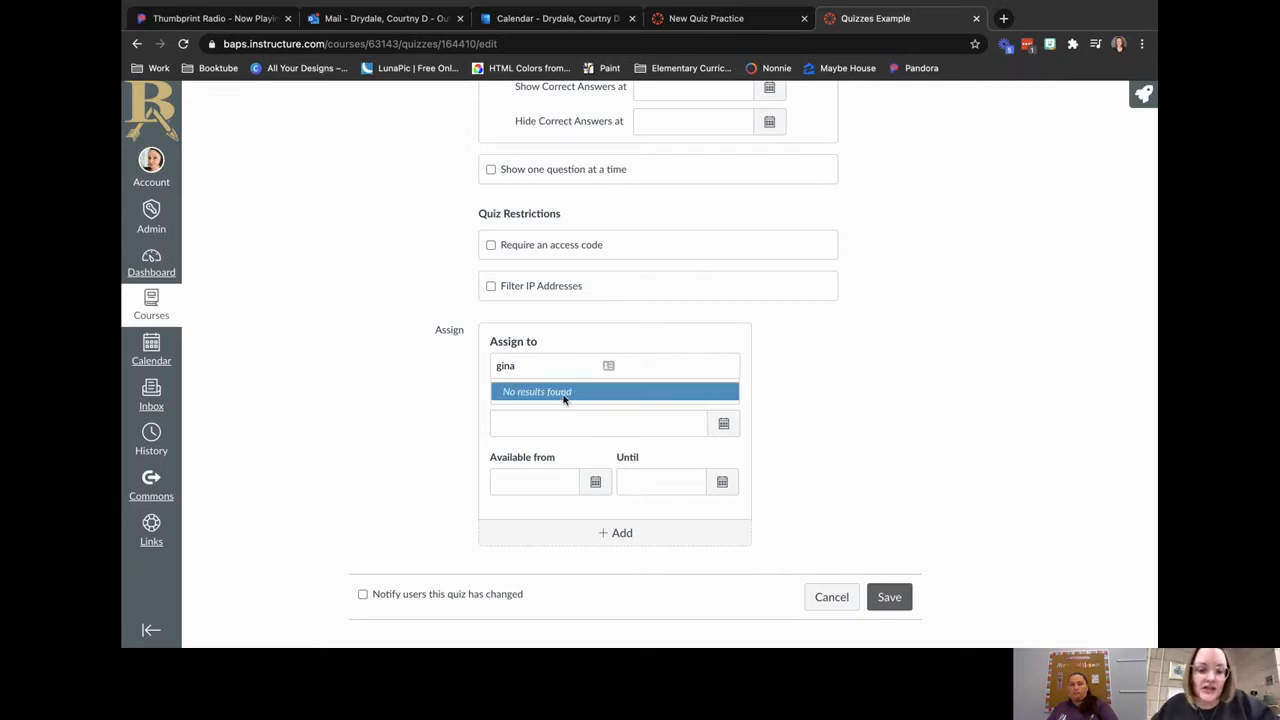
{"action": "left_click", "coordinate": [563, 394]}
{"action": "left_click", "coordinate": [629, 372]}
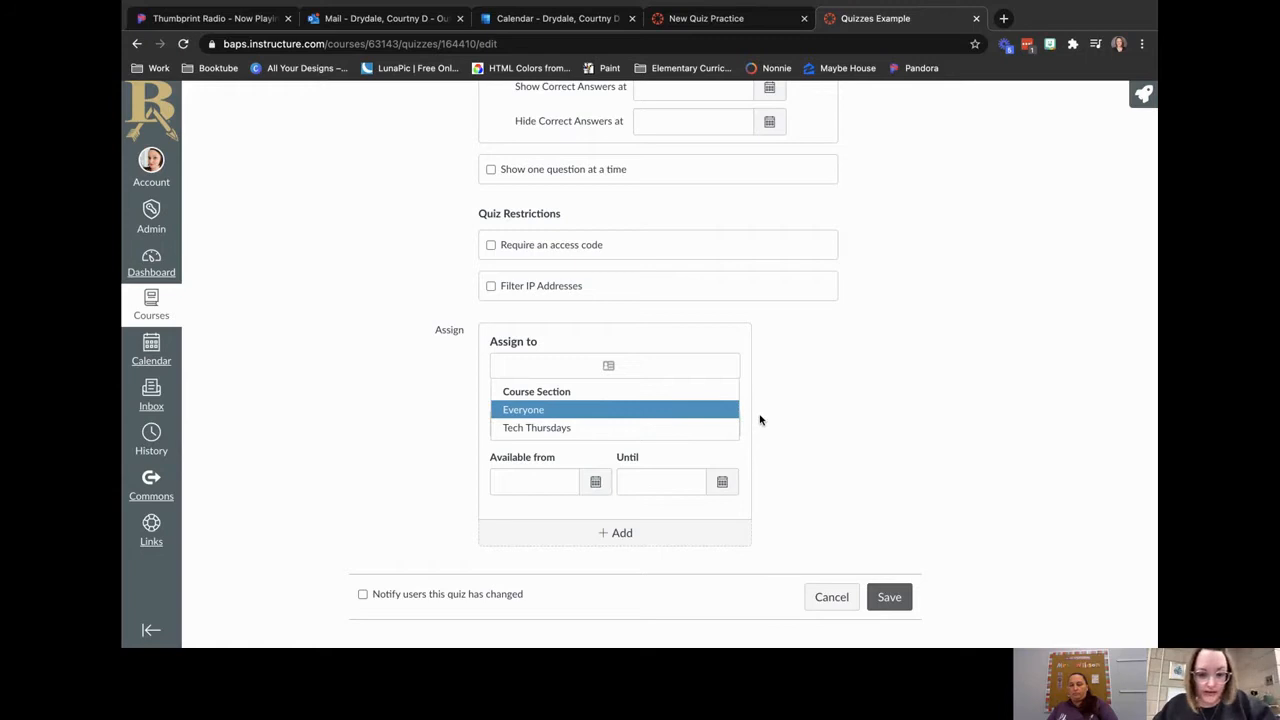
{"action": "left_click", "coordinate": [850, 428]}
Step: Examine the due date calendar and the quiz's option settings, and leave the quiz editor without saving
{"action": "left_click", "coordinate": [724, 423]}
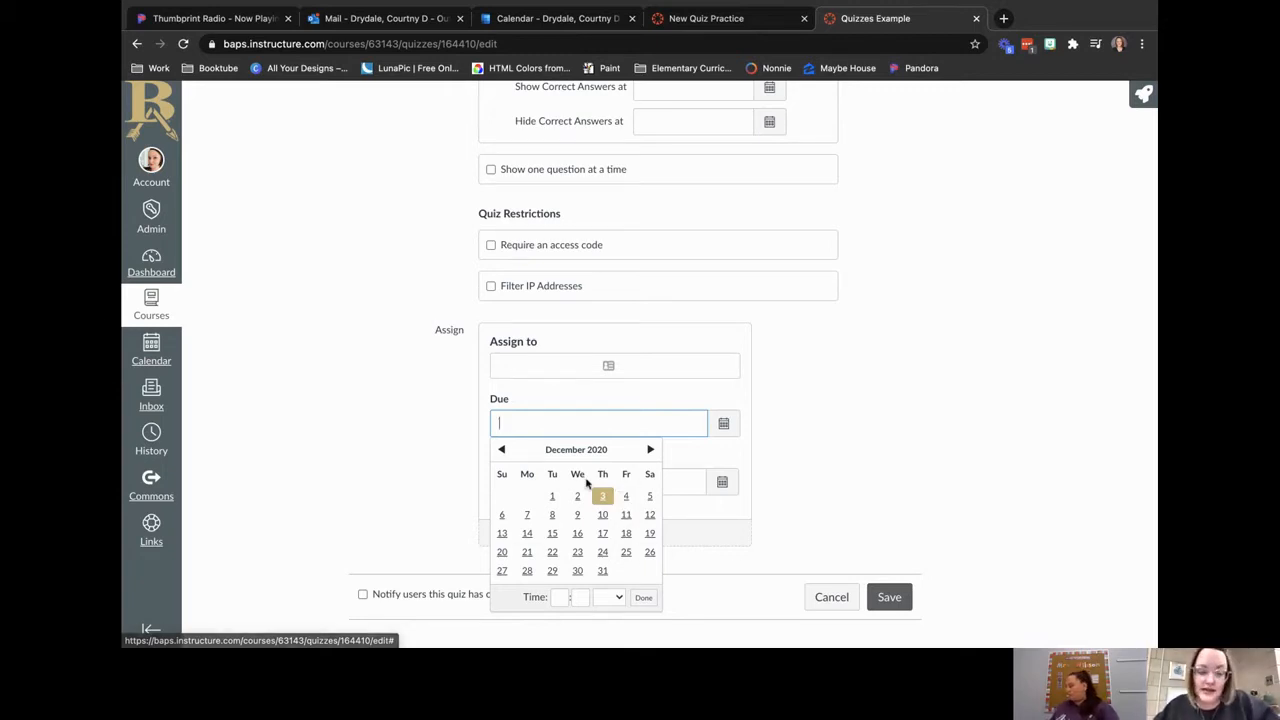
{"action": "left_click", "coordinate": [856, 494]}
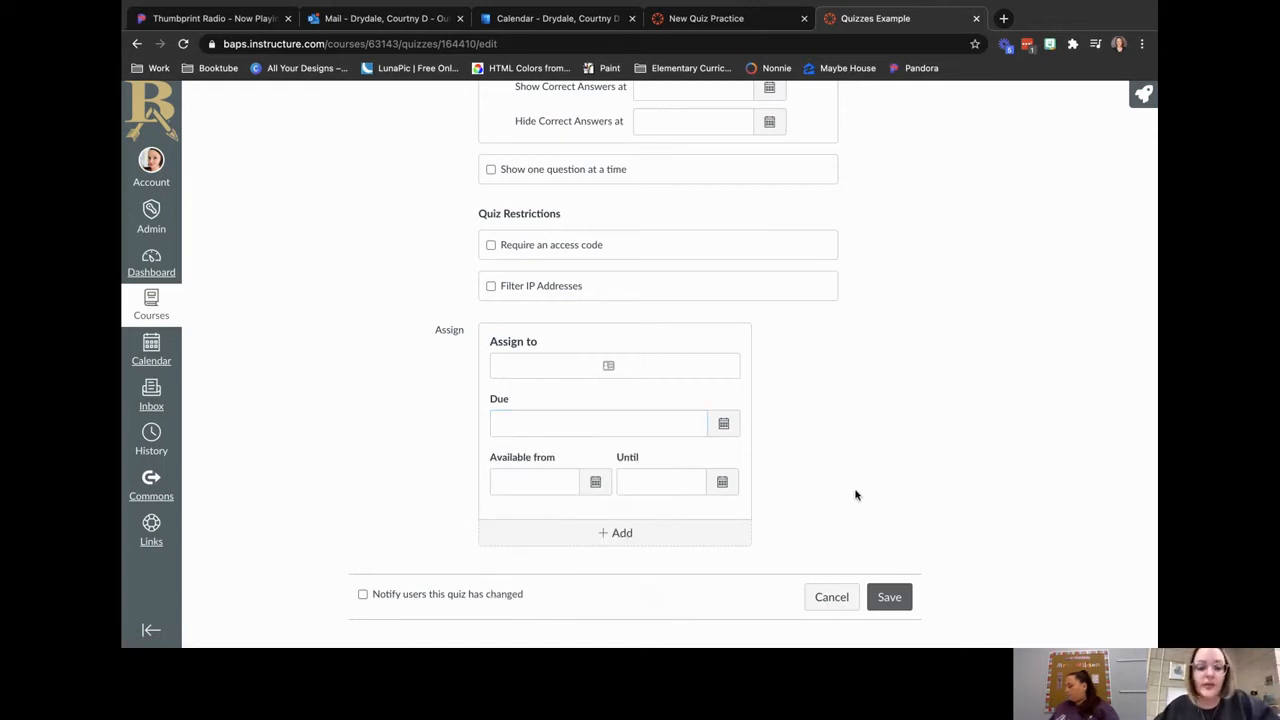
{"action": "scroll", "coordinate": [856, 494], "scroll_direction": "up", "scroll_amount": 10}
{"action": "scroll", "coordinate": [856, 494], "scroll_direction": "up", "scroll_amount": 1}
{"action": "scroll", "coordinate": [855, 490], "scroll_direction": "down", "scroll_amount": 8}
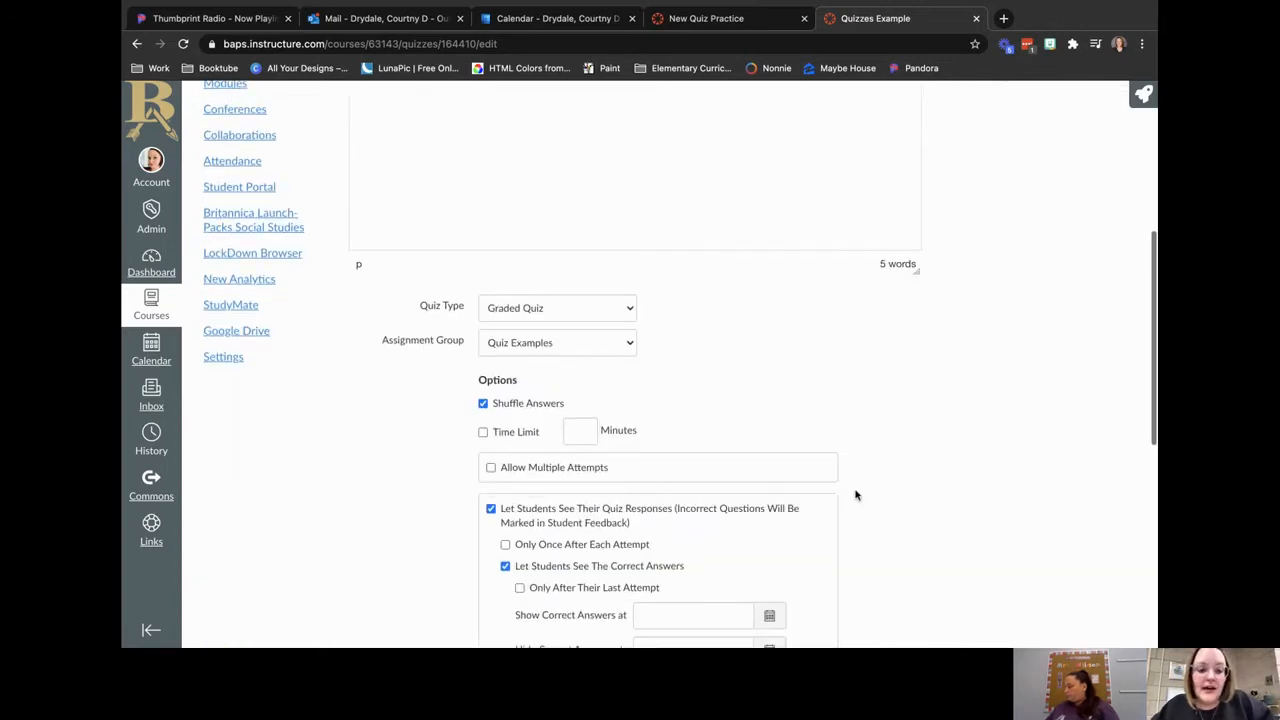
{"action": "scroll", "coordinate": [855, 494], "scroll_direction": "down", "scroll_amount": 4}
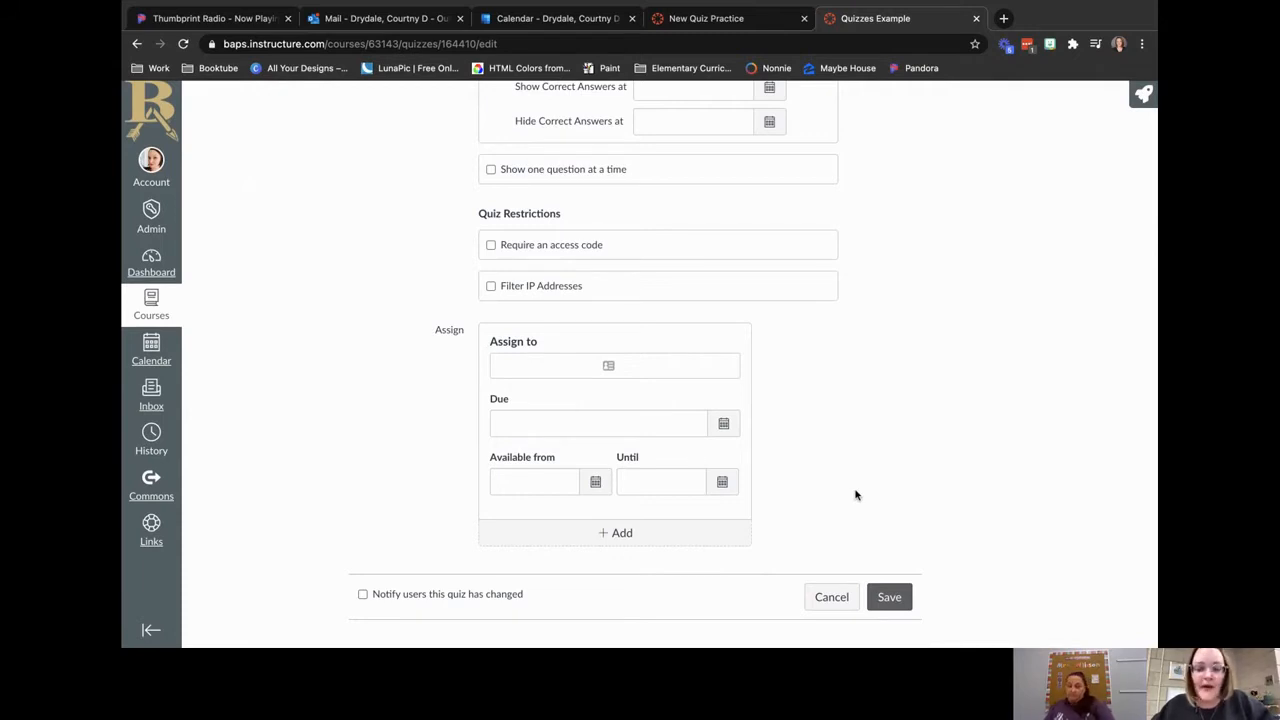
{"action": "scroll", "coordinate": [863, 323], "scroll_direction": "up", "scroll_amount": 1}
{"action": "scroll", "coordinate": [863, 323], "scroll_direction": "down", "scroll_amount": 1}
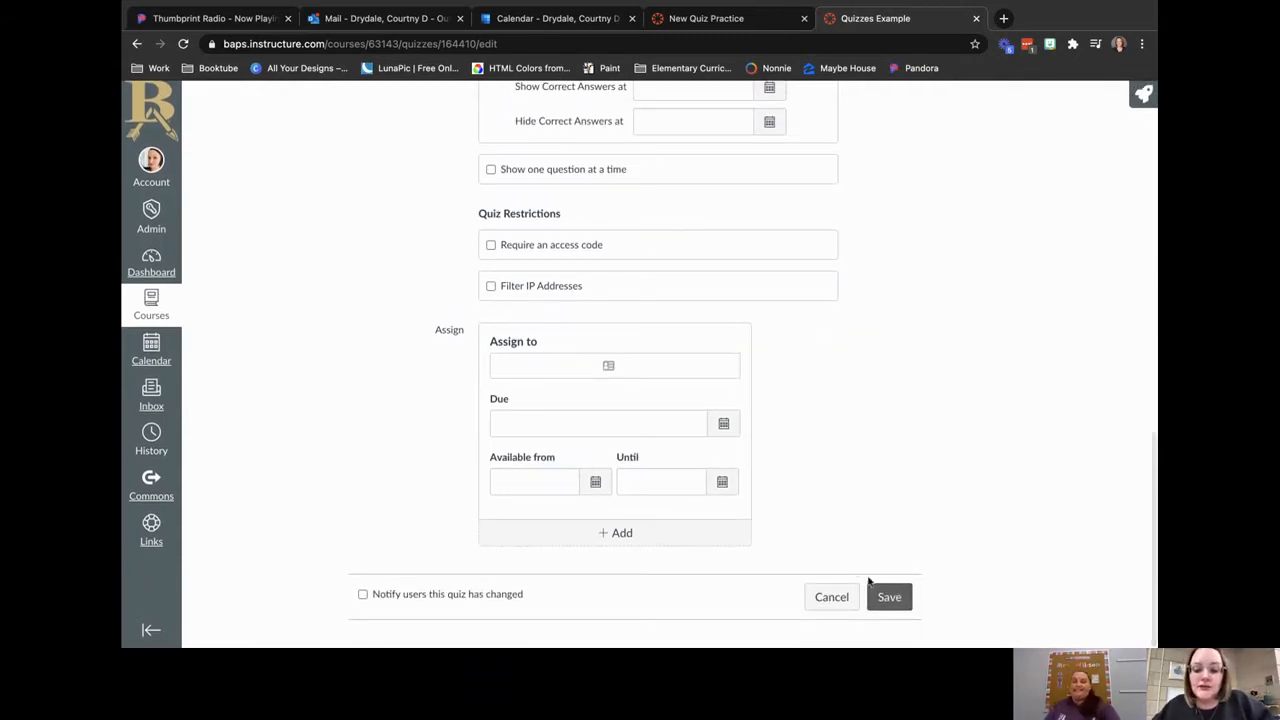
{"action": "left_click", "coordinate": [836, 597]}
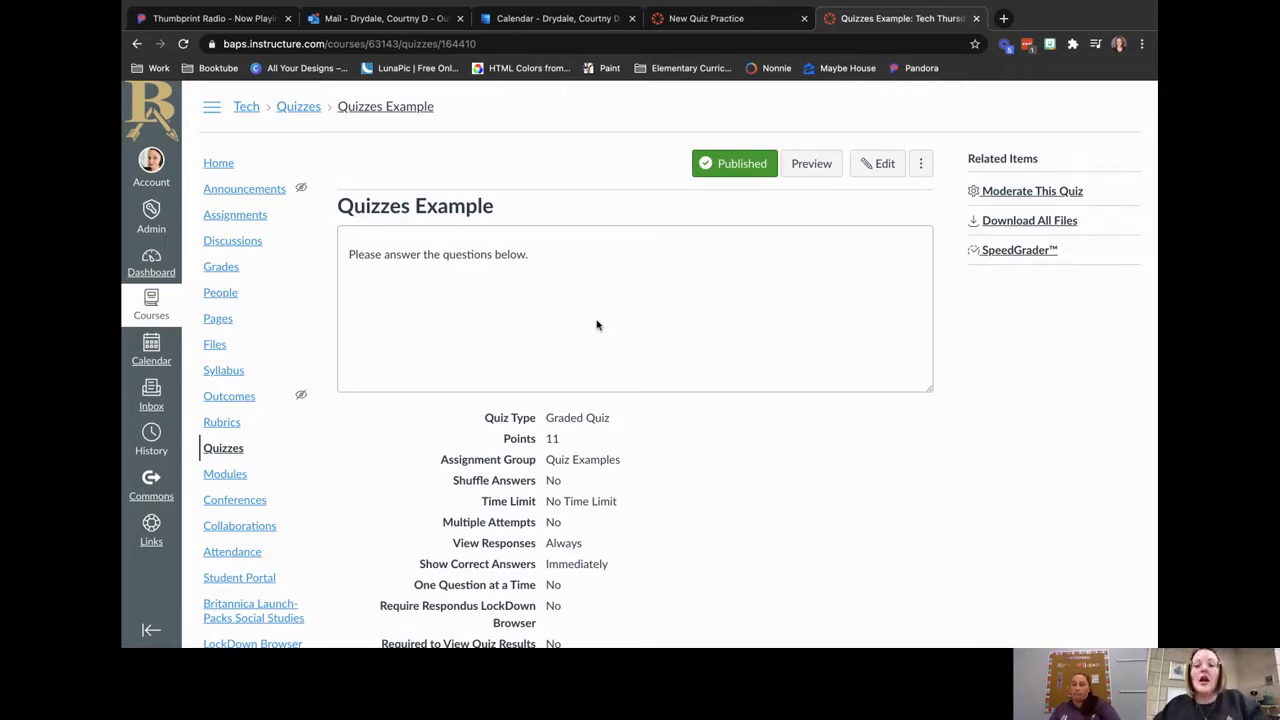
Step: Preview the quiz and answer Question 1 with George Washington and Question 2 with True
{"action": "left_click", "coordinate": [810, 166]}
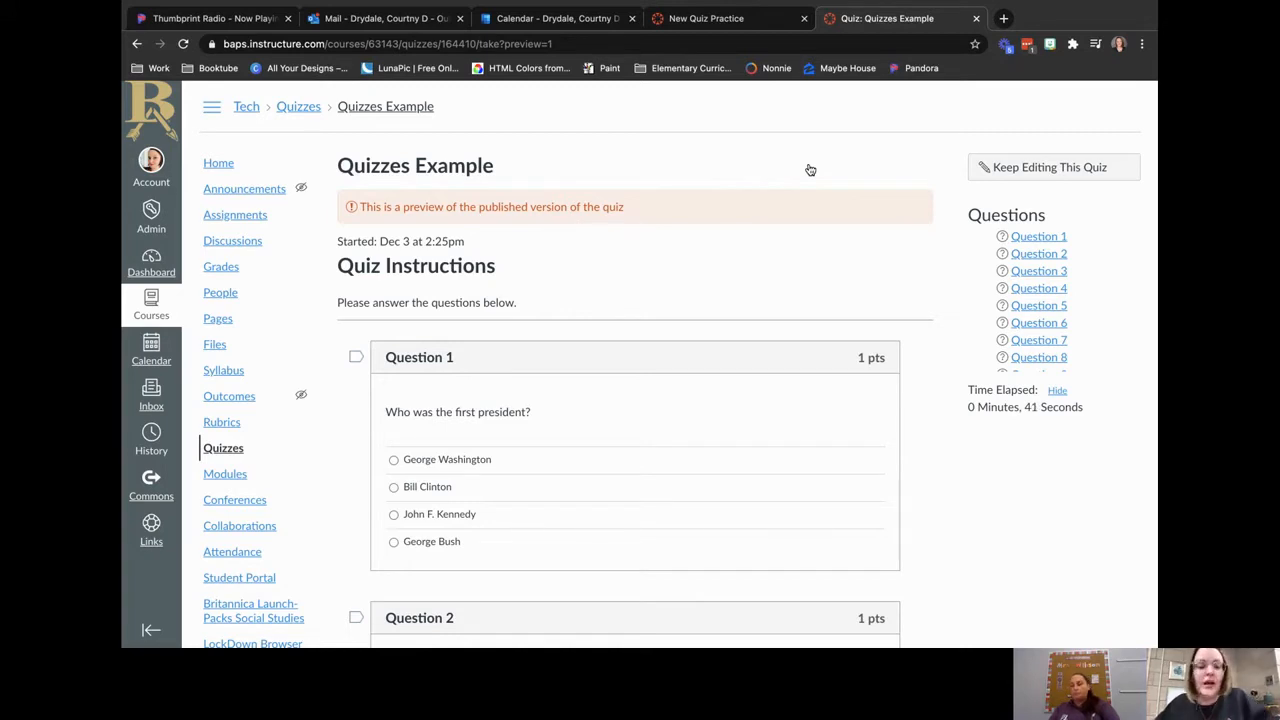
{"action": "scroll", "coordinate": [617, 340], "scroll_direction": "down", "scroll_amount": 3}
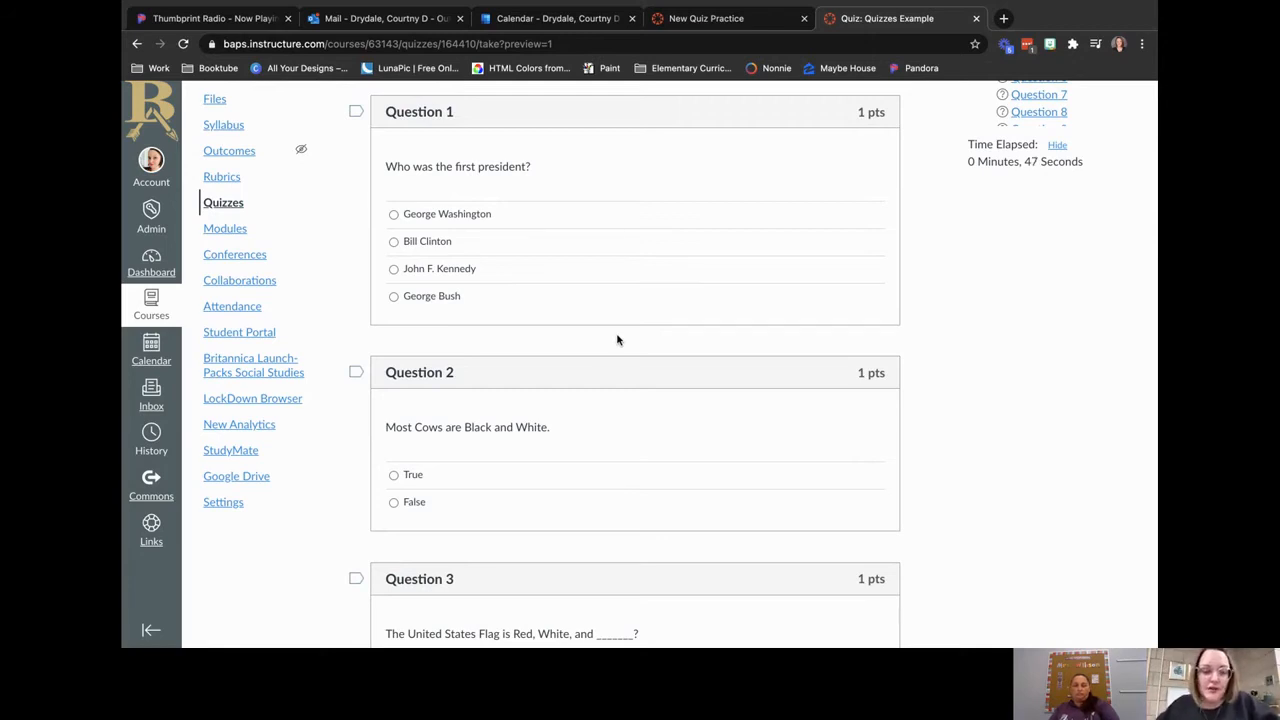
{"action": "left_click", "coordinate": [394, 214]}
{"action": "scroll", "coordinate": [511, 381], "scroll_direction": "down", "scroll_amount": 1}
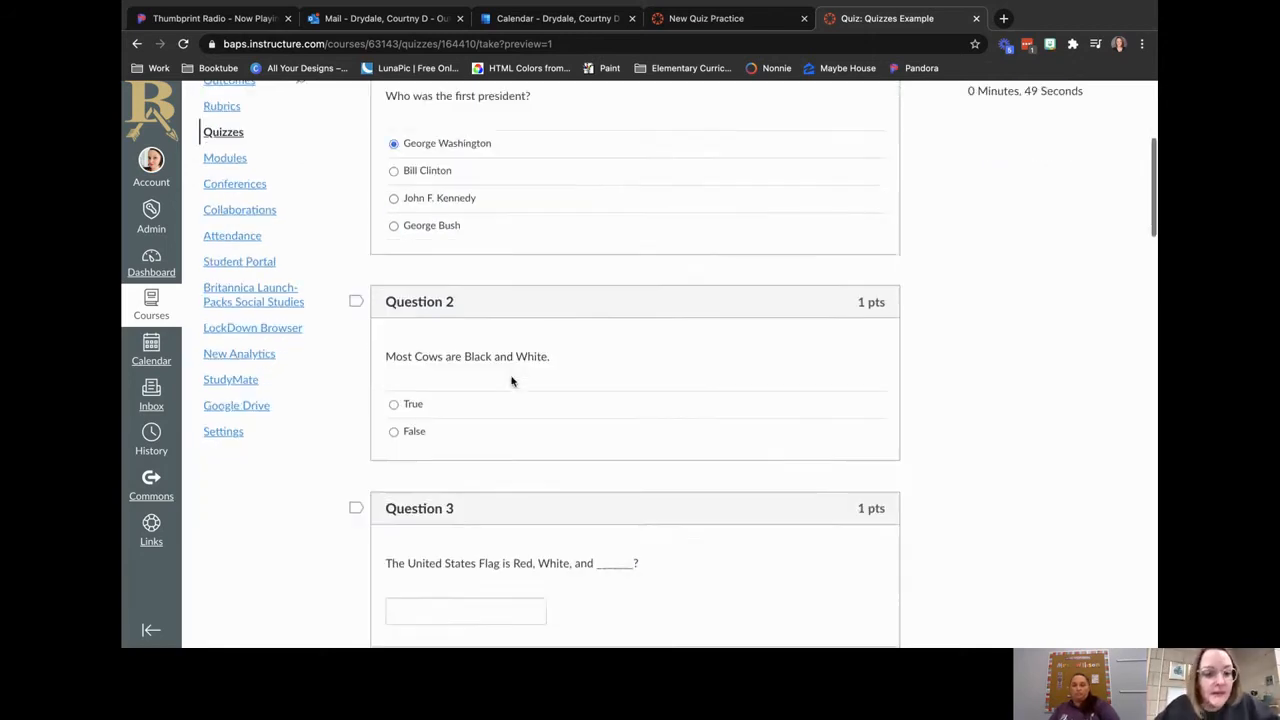
{"action": "scroll", "coordinate": [511, 381], "scroll_direction": "down", "scroll_amount": 1}
{"action": "left_click", "coordinate": [393, 314]}
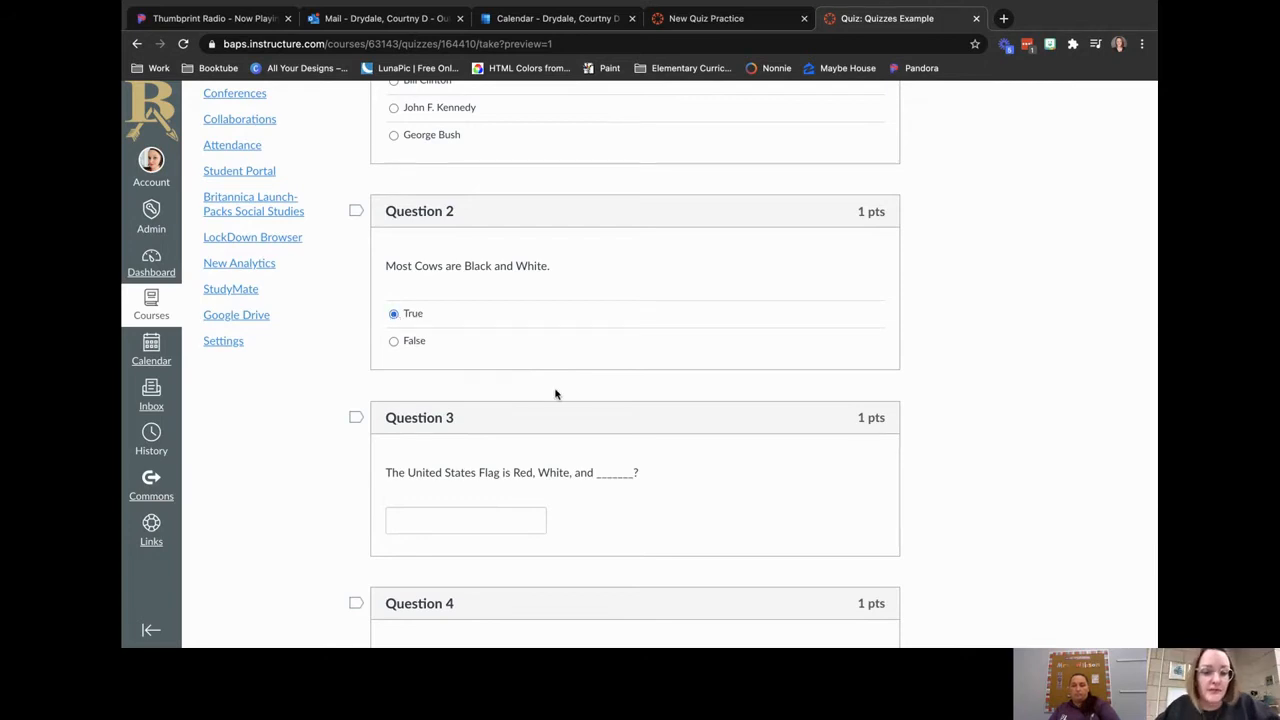
Step: Answer Question 3 with "blue" and fill the Question 4 blanks with "red" for roses and "blue" for violets
{"action": "scroll", "coordinate": [556, 394], "scroll_direction": "down", "scroll_amount": 2}
{"action": "left_click", "coordinate": [506, 329]}
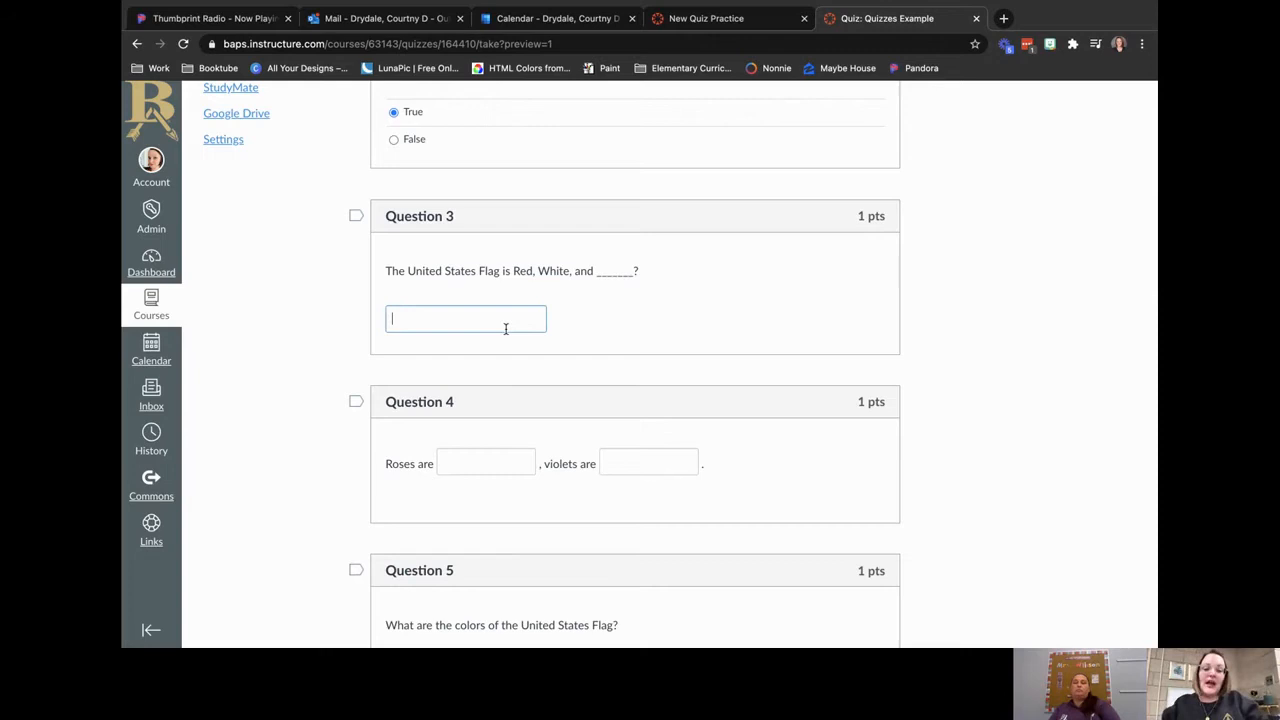
{"action": "type", "text": "blue"}
{"action": "left_click", "coordinate": [520, 462]}
{"action": "scroll", "coordinate": [521, 462], "scroll_direction": "down", "scroll_amount": 1}
{"action": "type", "text": "red"}
{"action": "left_click", "coordinate": [637, 368]}
{"action": "type", "text": "blu"}
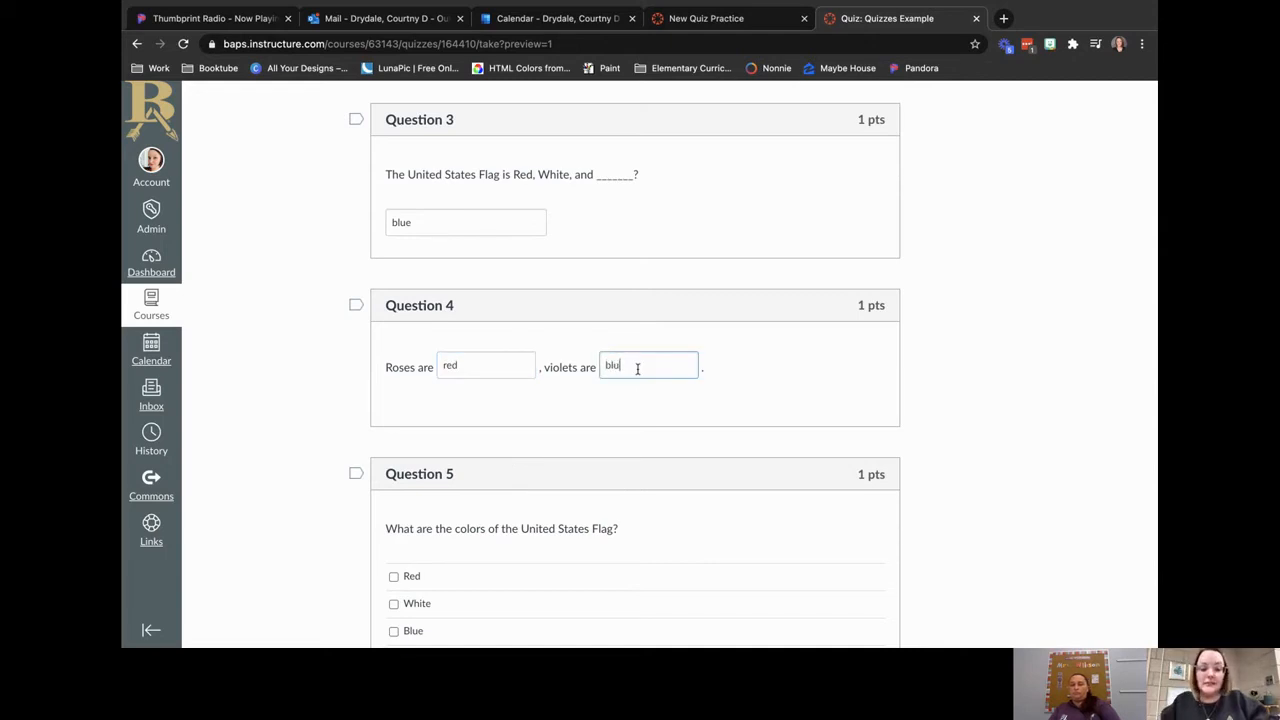
Step: Select Red, White and Blue as the United States flag colors in Question 5
{"action": "scroll", "coordinate": [677, 534], "scroll_direction": "down", "scroll_amount": 5}
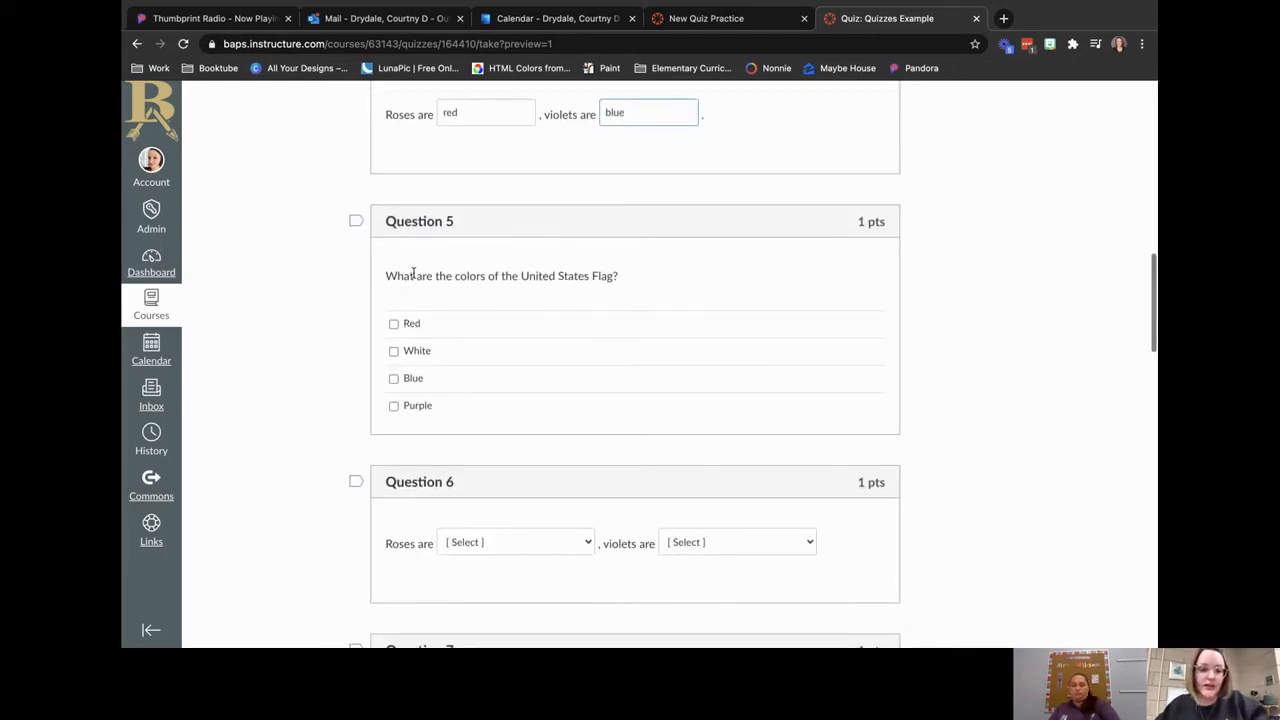
{"action": "left_click", "coordinate": [393, 325]}
{"action": "left_click", "coordinate": [393, 351]}
{"action": "left_click", "coordinate": [393, 378]}
Step: Answer Question 6 by choosing Red for roses and Blue for violets
{"action": "scroll", "coordinate": [371, 596], "scroll_direction": "down", "scroll_amount": 5}
{"action": "left_click", "coordinate": [501, 236]}
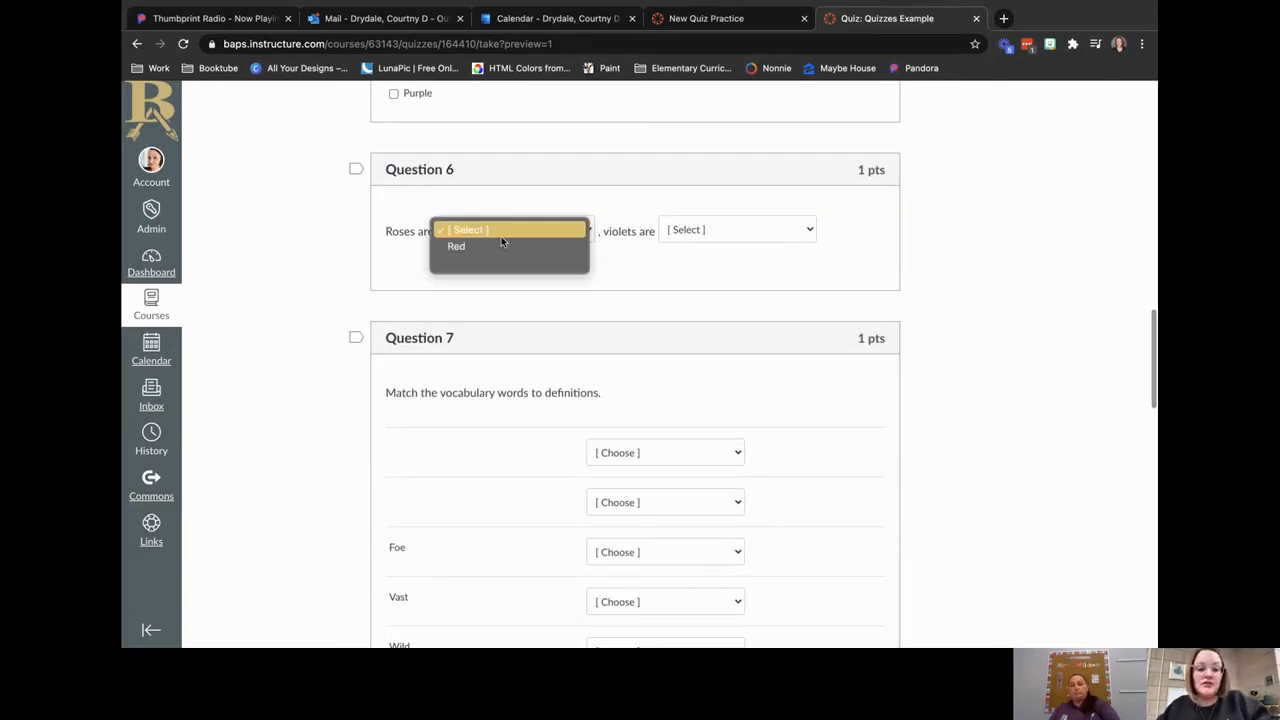
{"action": "left_click", "coordinate": [503, 247]}
{"action": "left_click", "coordinate": [705, 231]}
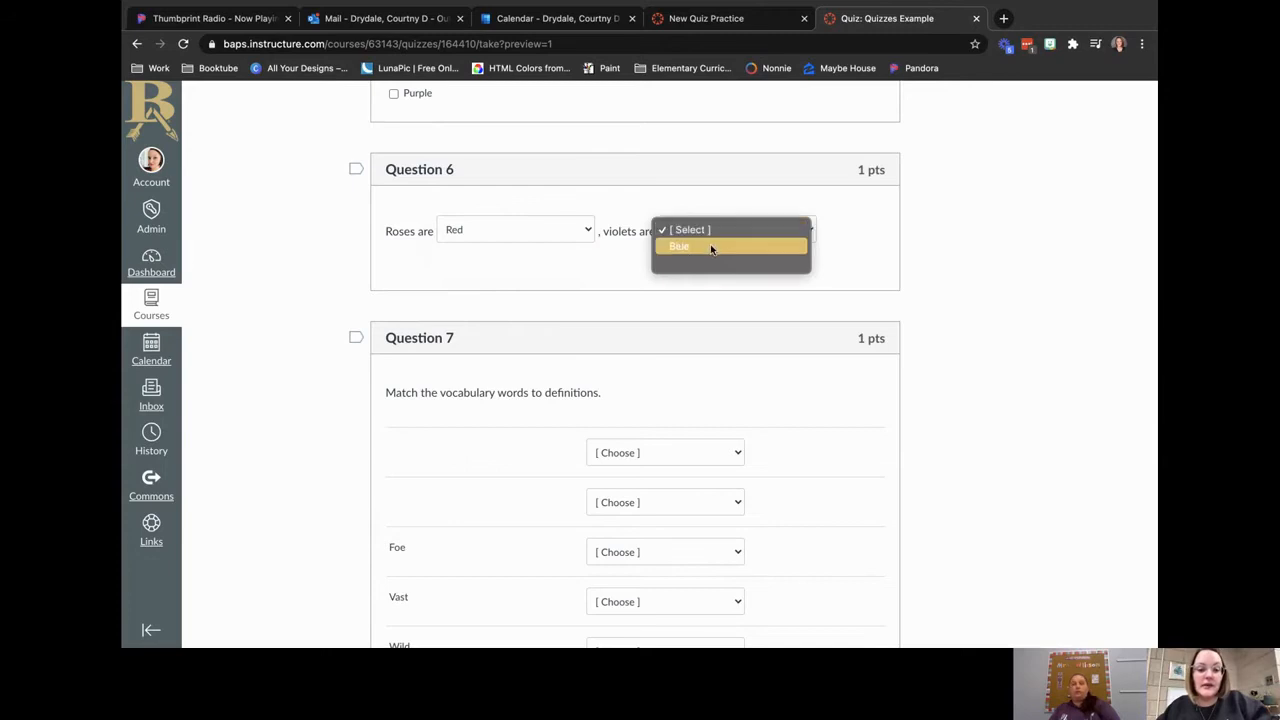
{"action": "left_click", "coordinate": [711, 247]}
Step: Match the Question 7 vocabulary words: Foe with Enemy, Vast with Huge, Wild with Untamed and Furious with Angry
{"action": "scroll", "coordinate": [614, 306], "scroll_direction": "down", "scroll_amount": 5}
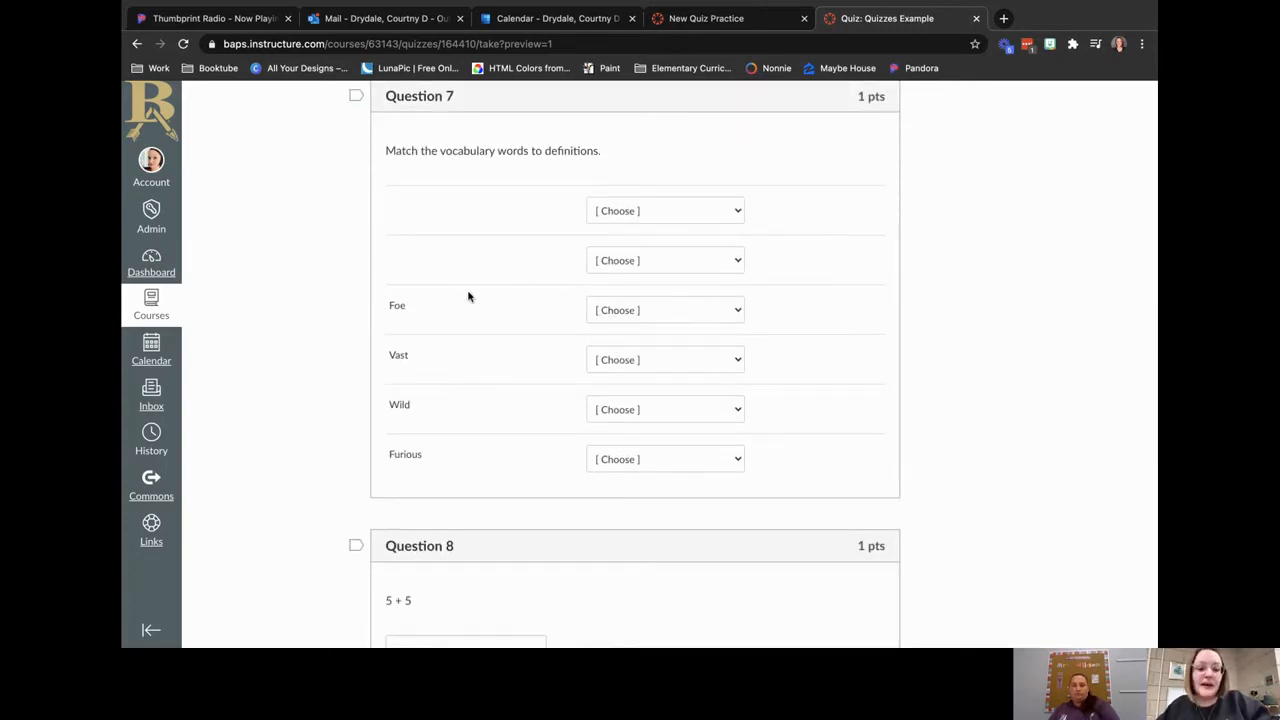
{"action": "scroll", "coordinate": [458, 305], "scroll_direction": "down", "scroll_amount": 1}
{"action": "scroll", "coordinate": [449, 314], "scroll_direction": "up", "scroll_amount": 1}
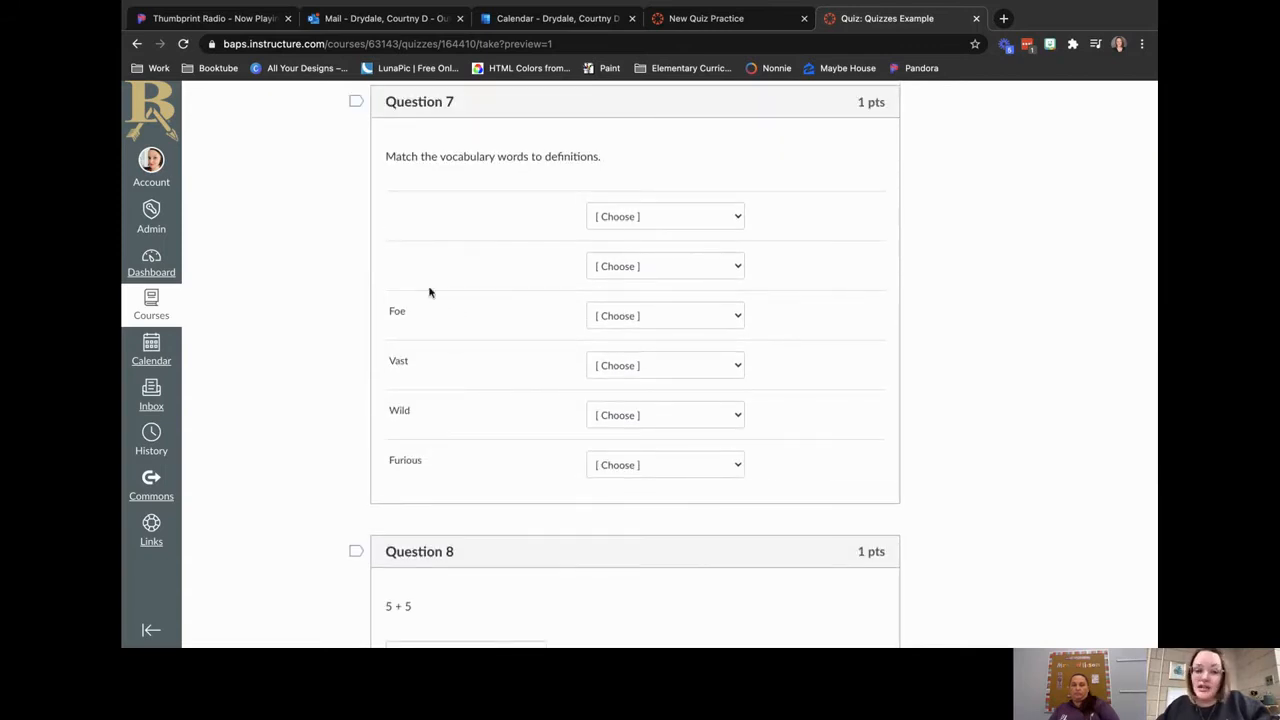
{"action": "left_click", "coordinate": [684, 322]}
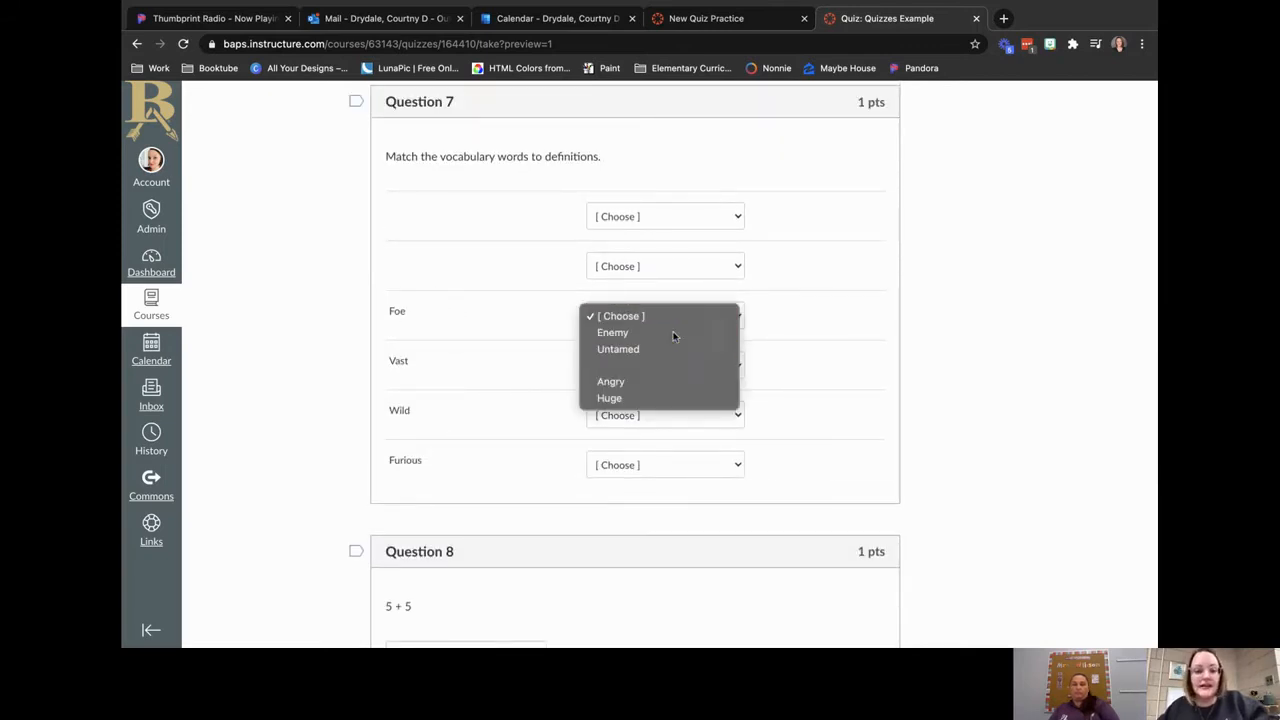
{"action": "left_click", "coordinate": [673, 333]}
{"action": "left_click", "coordinate": [651, 362]}
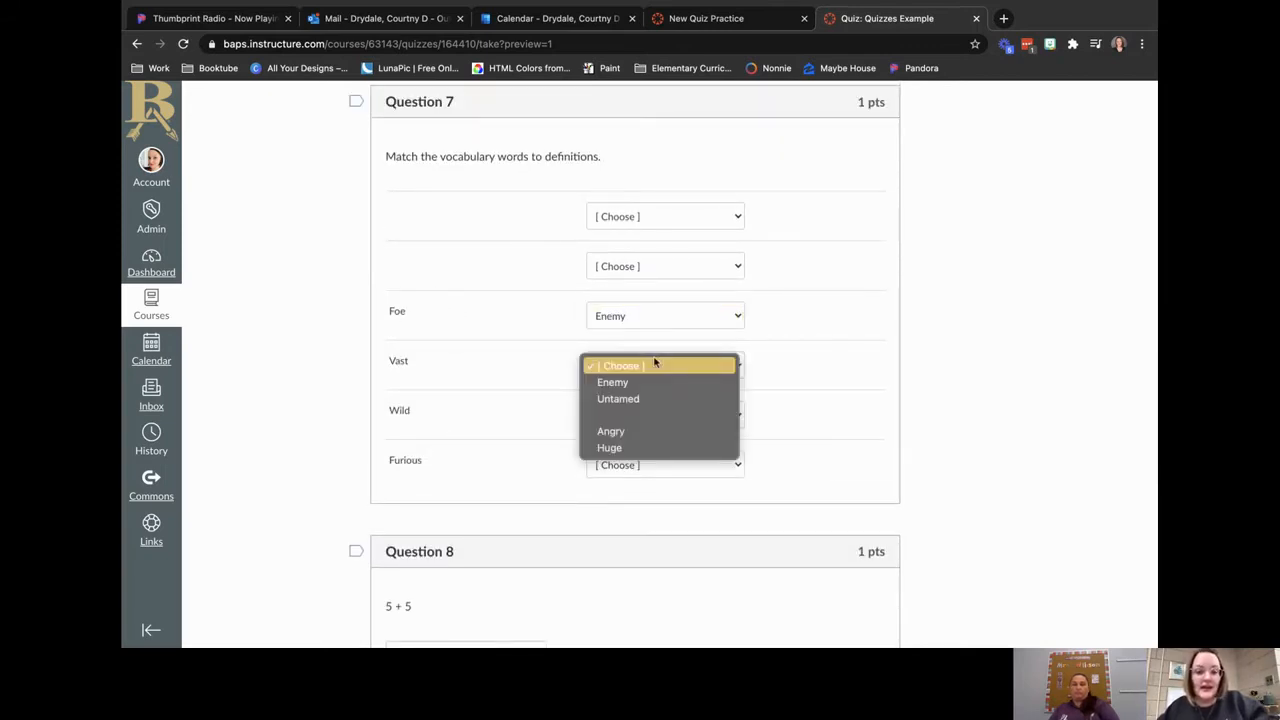
{"action": "left_click", "coordinate": [637, 448]}
{"action": "left_click", "coordinate": [631, 415]}
{"action": "left_click", "coordinate": [630, 450]}
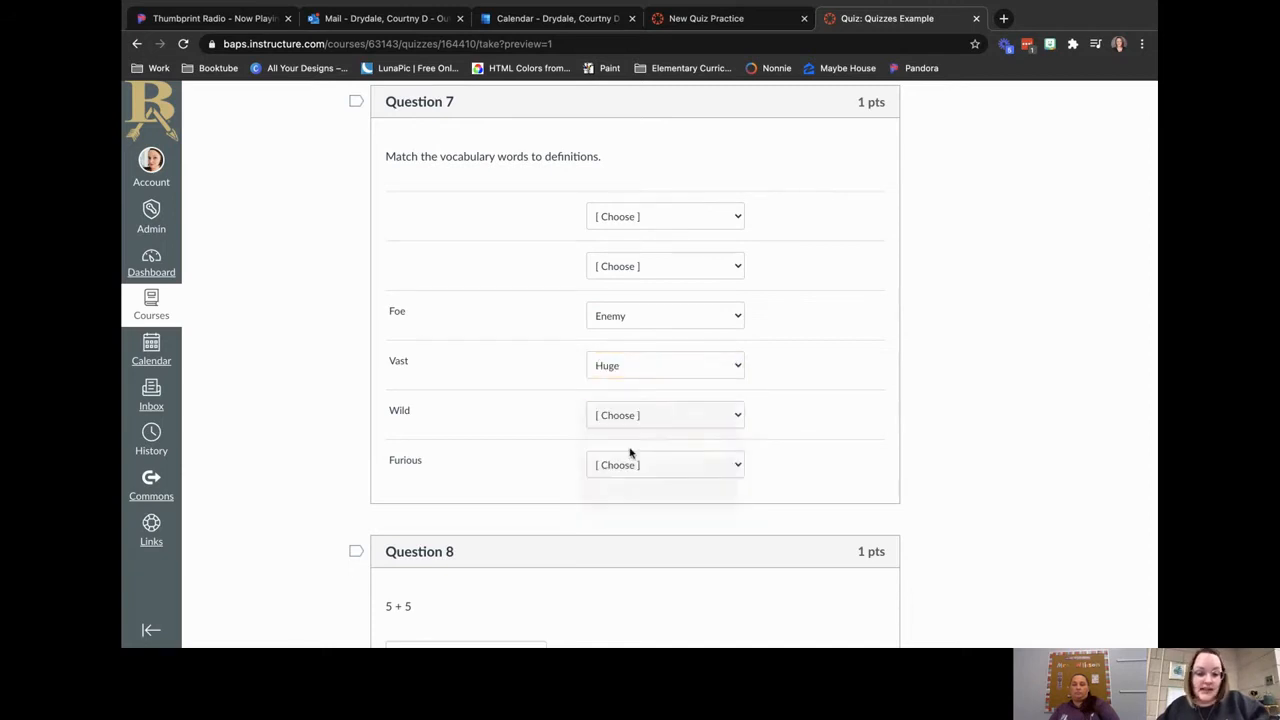
{"action": "left_click", "coordinate": [625, 465]}
{"action": "left_click", "coordinate": [630, 528]}
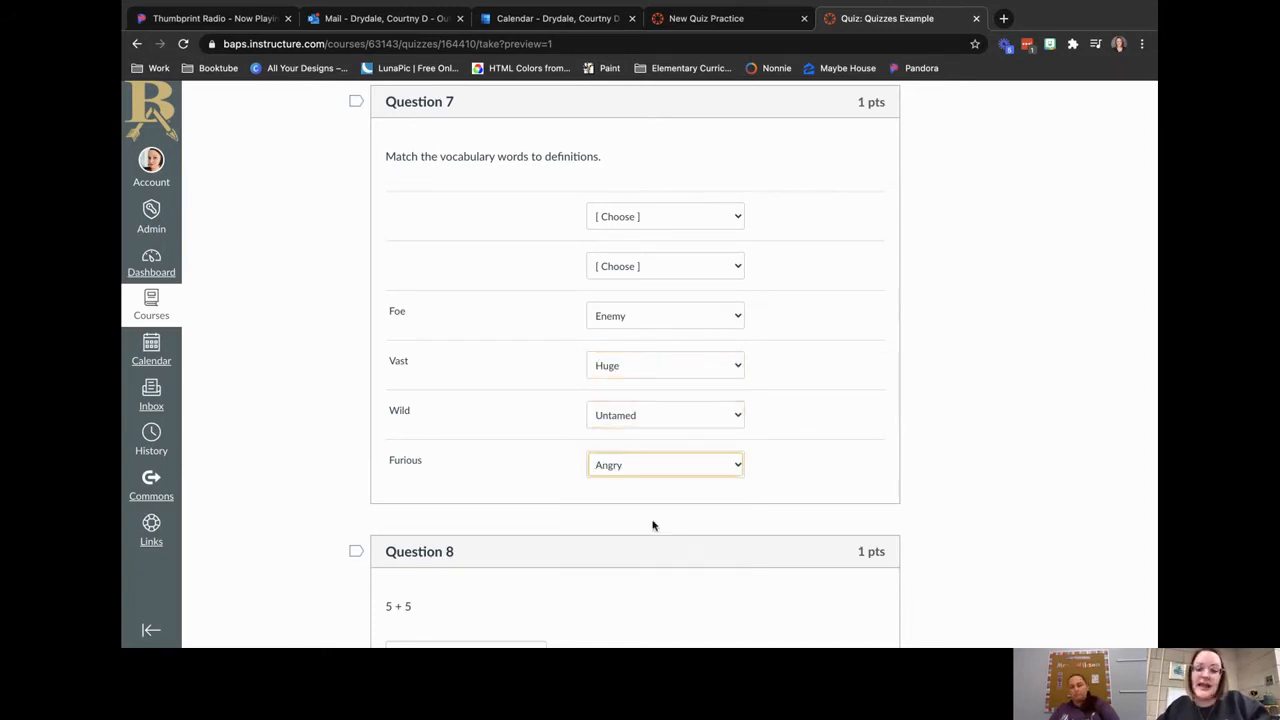
{"action": "left_click", "coordinate": [770, 506]}
Step: Answer Question 8 with 10 and Question 9 with 13
{"action": "scroll", "coordinate": [770, 506], "scroll_direction": "down", "scroll_amount": 3}
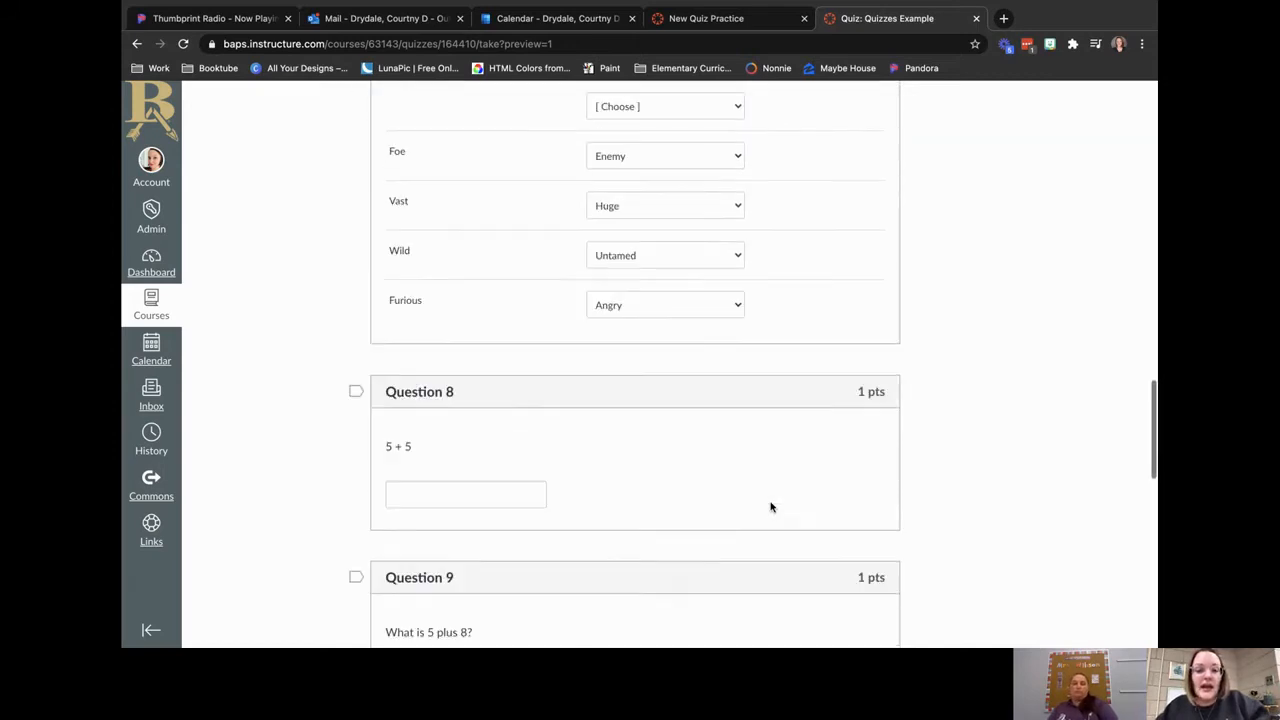
{"action": "scroll", "coordinate": [770, 507], "scroll_direction": "up", "scroll_amount": 3}
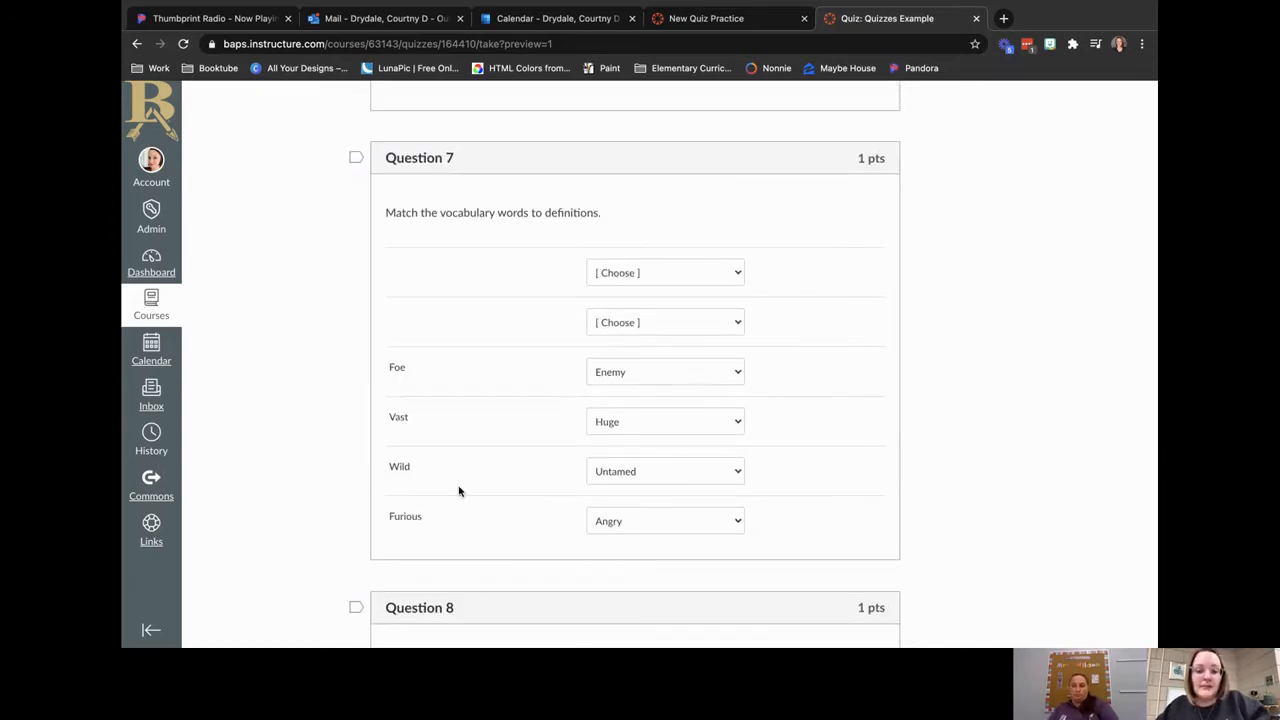
{"action": "scroll", "coordinate": [710, 447], "scroll_direction": "down", "scroll_amount": 4}
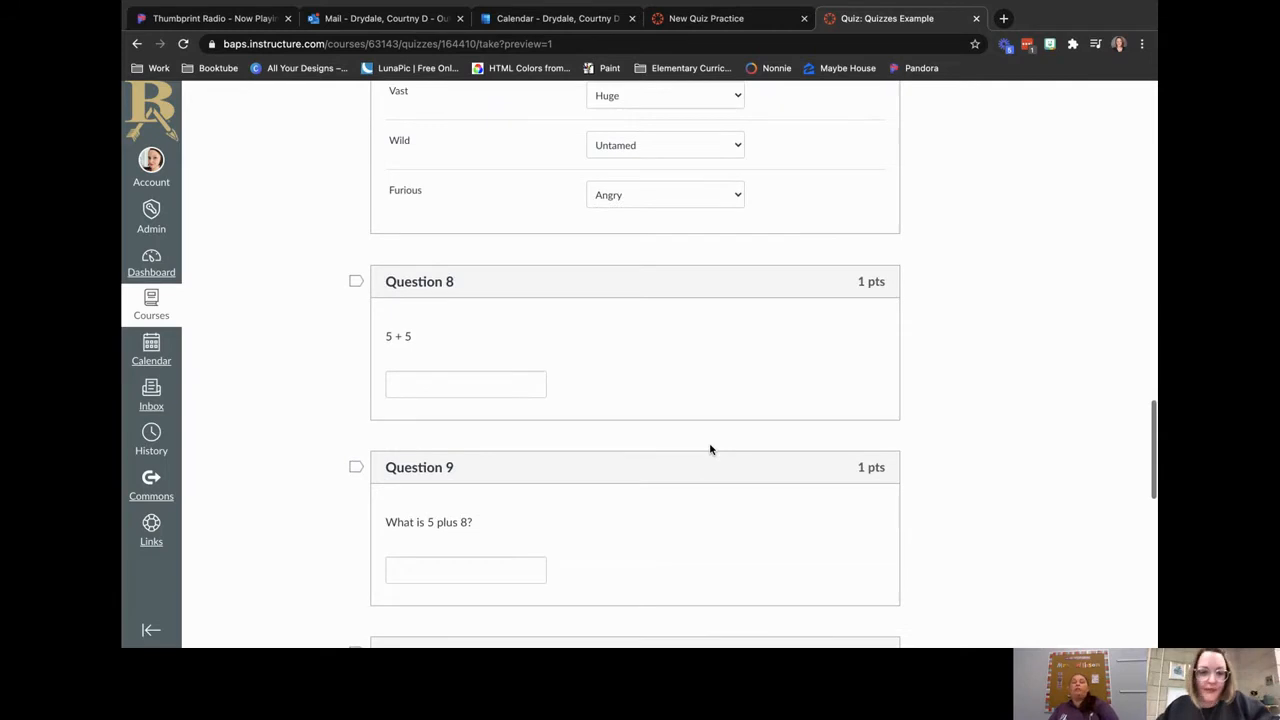
{"action": "left_click", "coordinate": [450, 321]}
{"action": "type", "text": "10"}
{"action": "left_click", "coordinate": [449, 520]}
{"action": "type", "text": "13"}
Step: Write "When my son was born." as the Question 10 essay answer
{"action": "scroll", "coordinate": [449, 520], "scroll_direction": "down", "scroll_amount": 5}
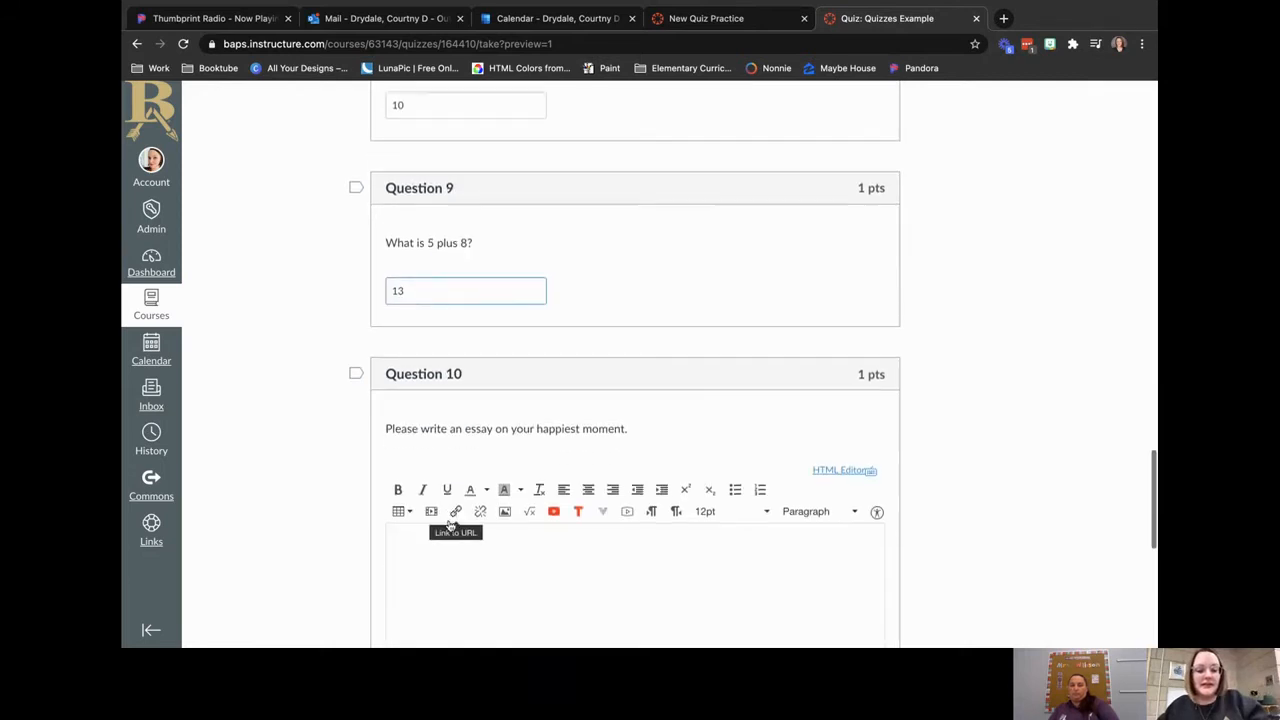
{"action": "left_click", "coordinate": [490, 342]}
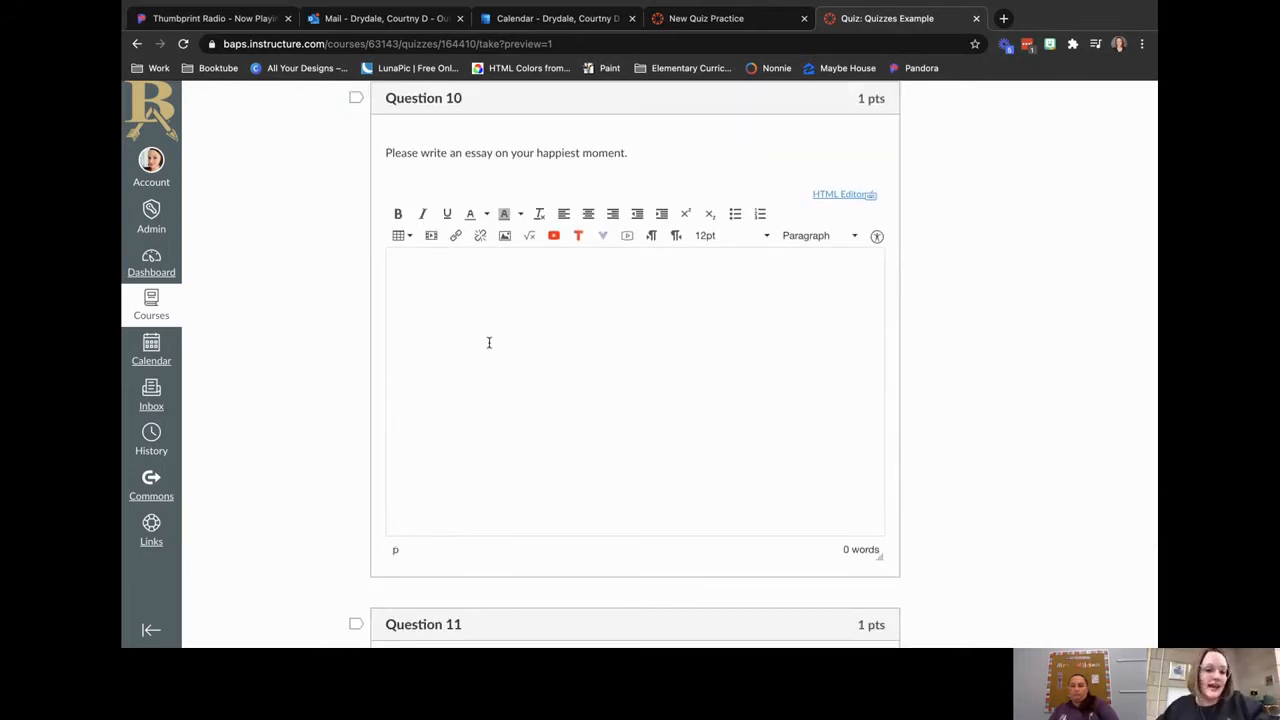
{"action": "type", "text": "Whe"}
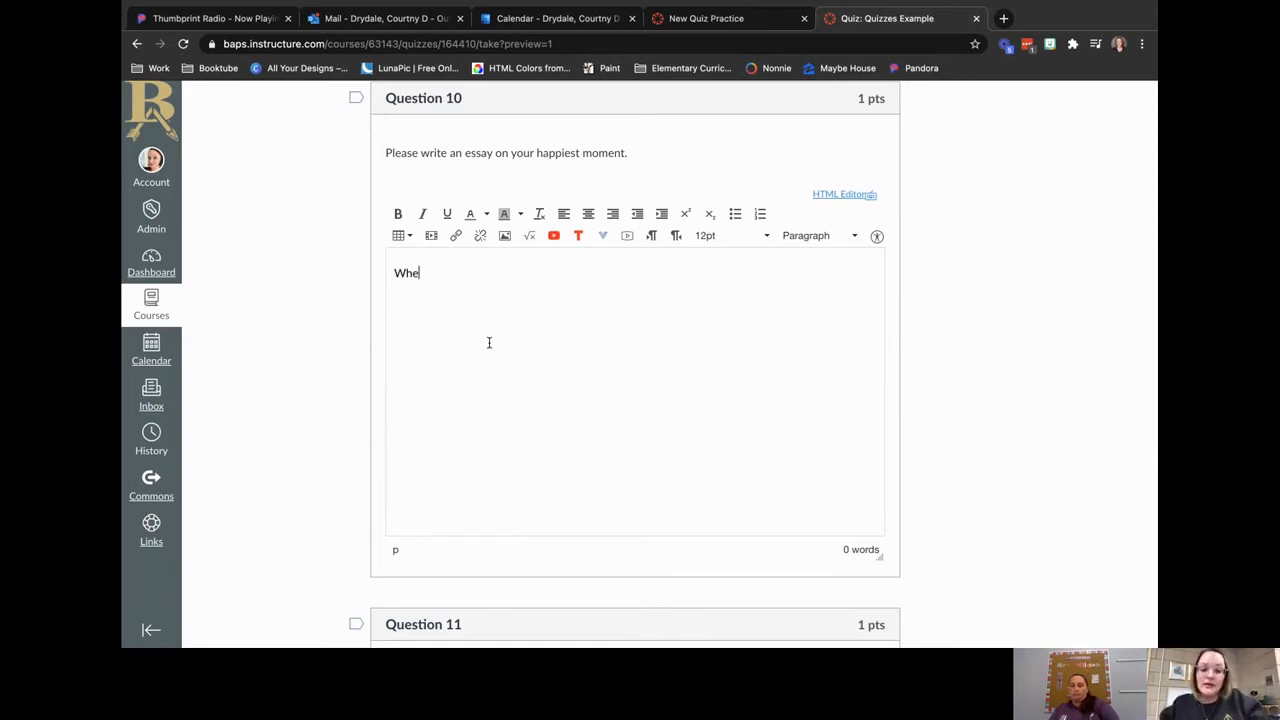
{"action": "type", "text": "n my son was born."}
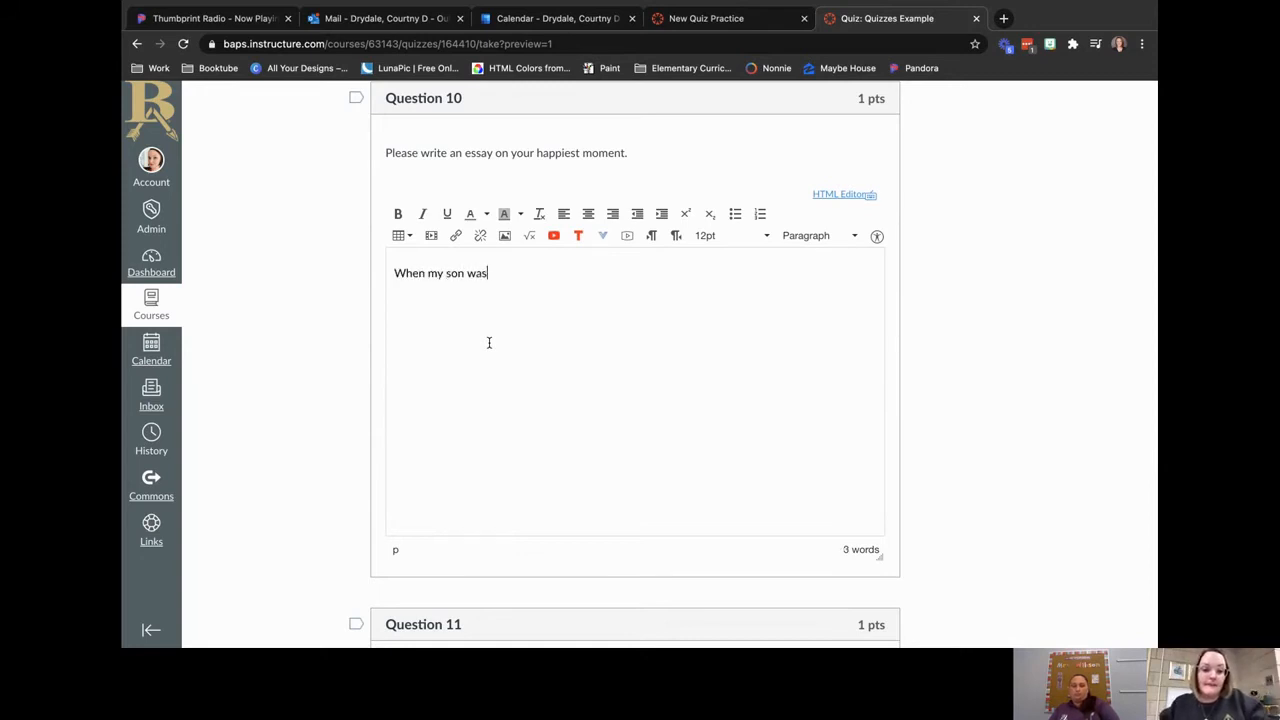
Step: Try to attach "ABCs of Canvas Thumbnails.png" to Question 11 and submit the quiz even with questions left unanswered
{"action": "scroll", "coordinate": [448, 463], "scroll_direction": "down", "scroll_amount": 5}
{"action": "left_click", "coordinate": [454, 477]}
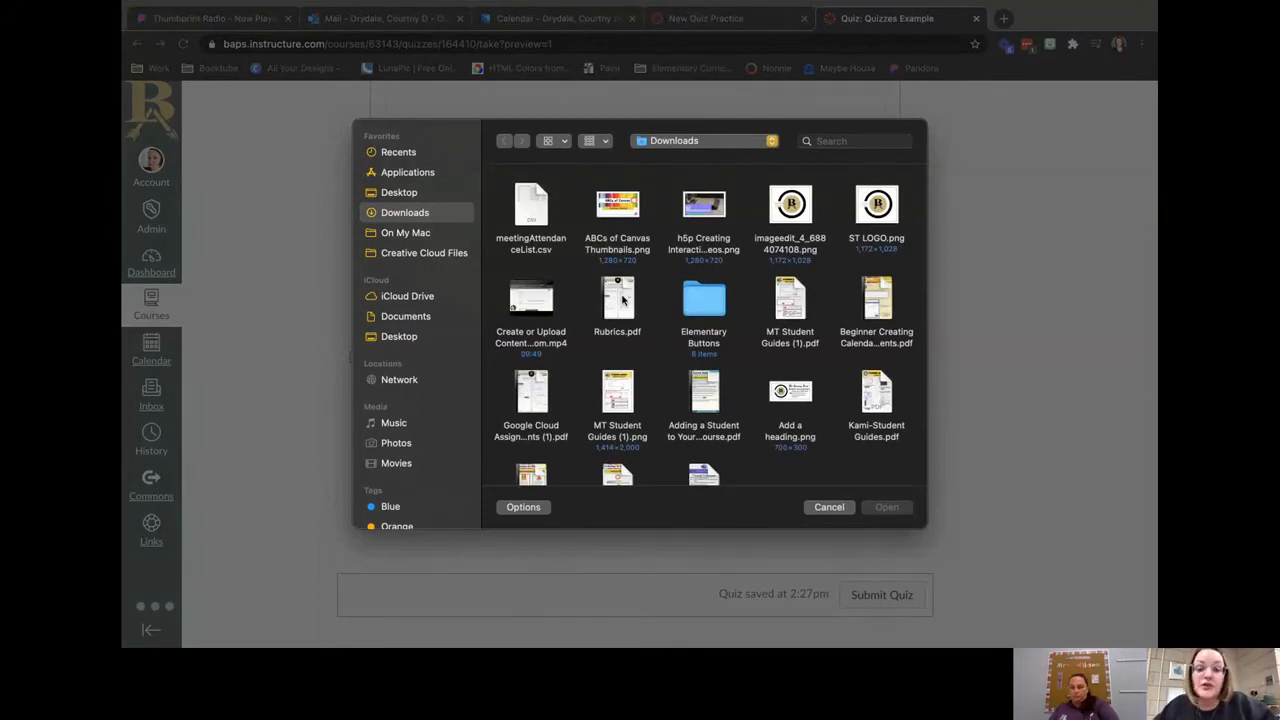
{"action": "double_click", "coordinate": [613, 210]}
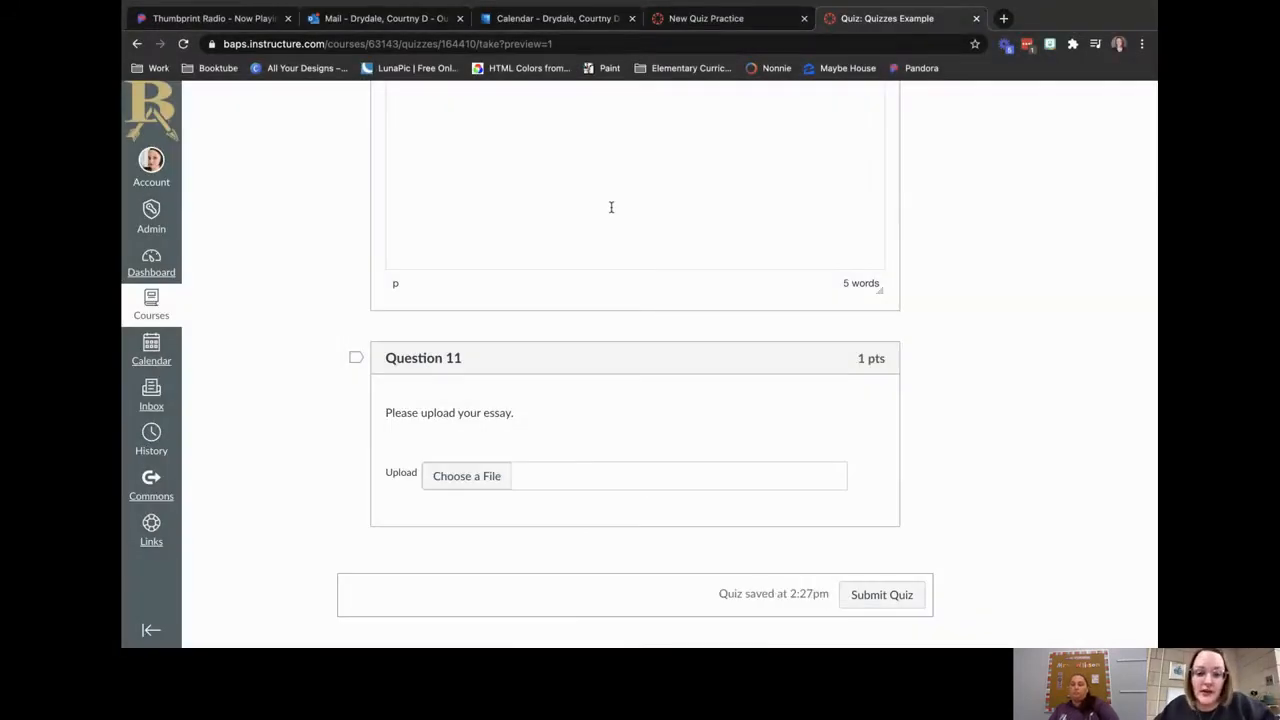
{"action": "left_click", "coordinate": [900, 595]}
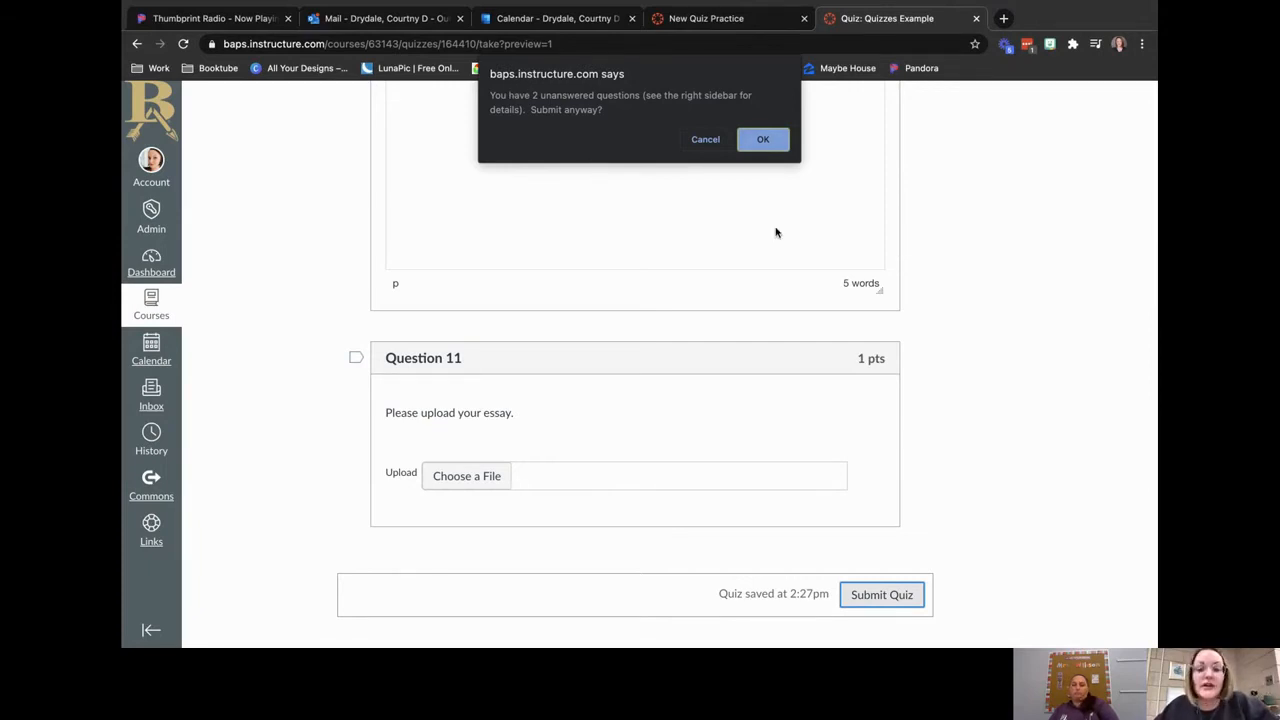
{"action": "left_click", "coordinate": [763, 141]}
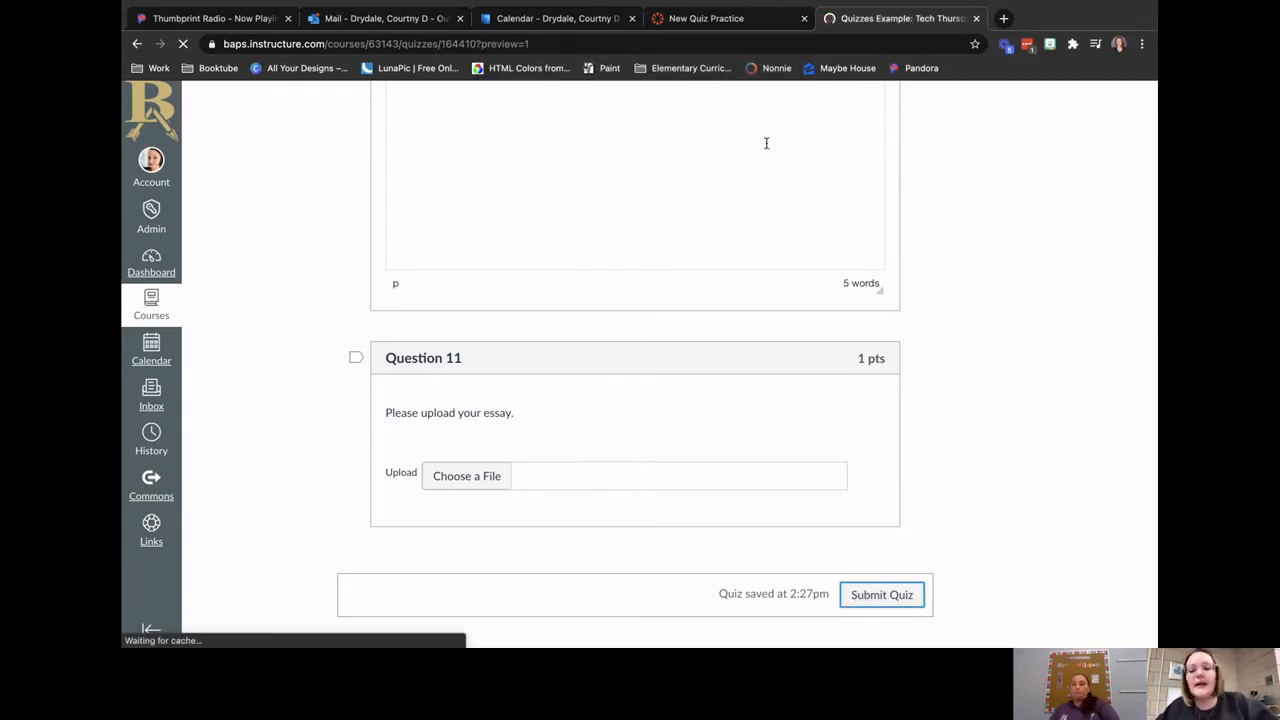
Step: Review the submitted quiz's score and the feedback on each question, including the essay and file upload items
{"action": "scroll", "coordinate": [811, 574], "scroll_direction": "down", "scroll_amount": 5}
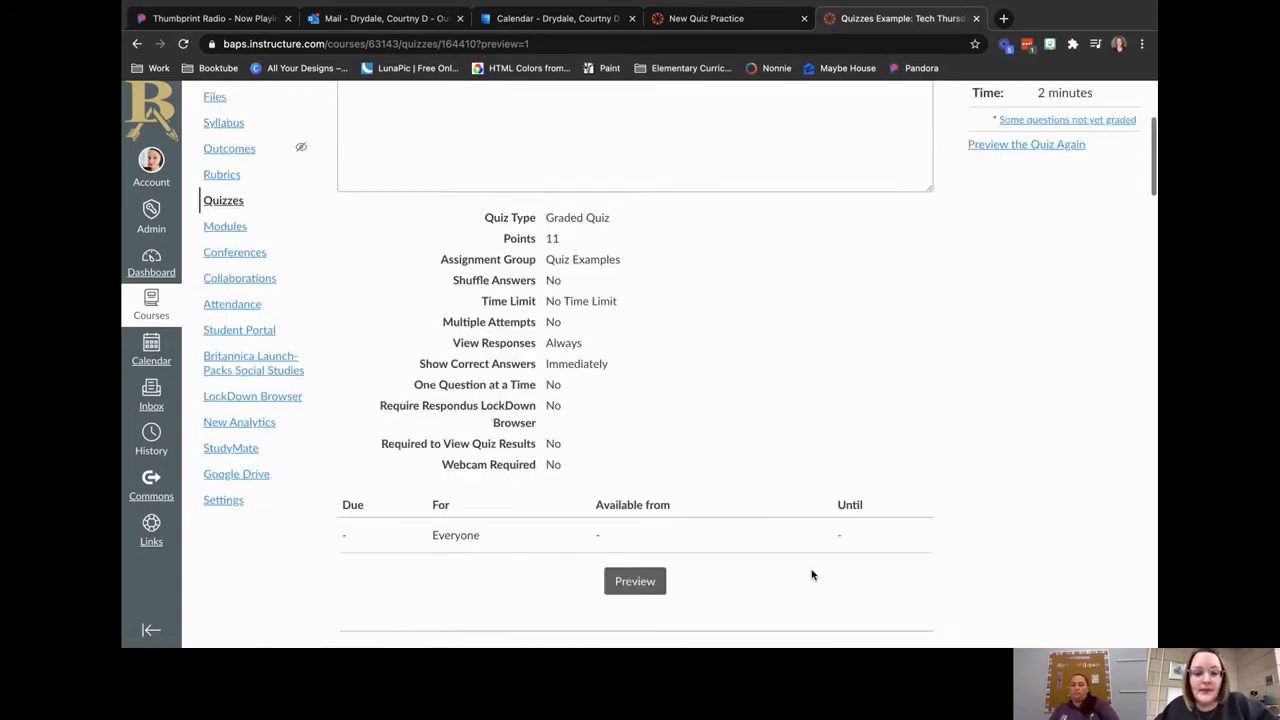
{"action": "scroll", "coordinate": [811, 574], "scroll_direction": "down", "scroll_amount": 3}
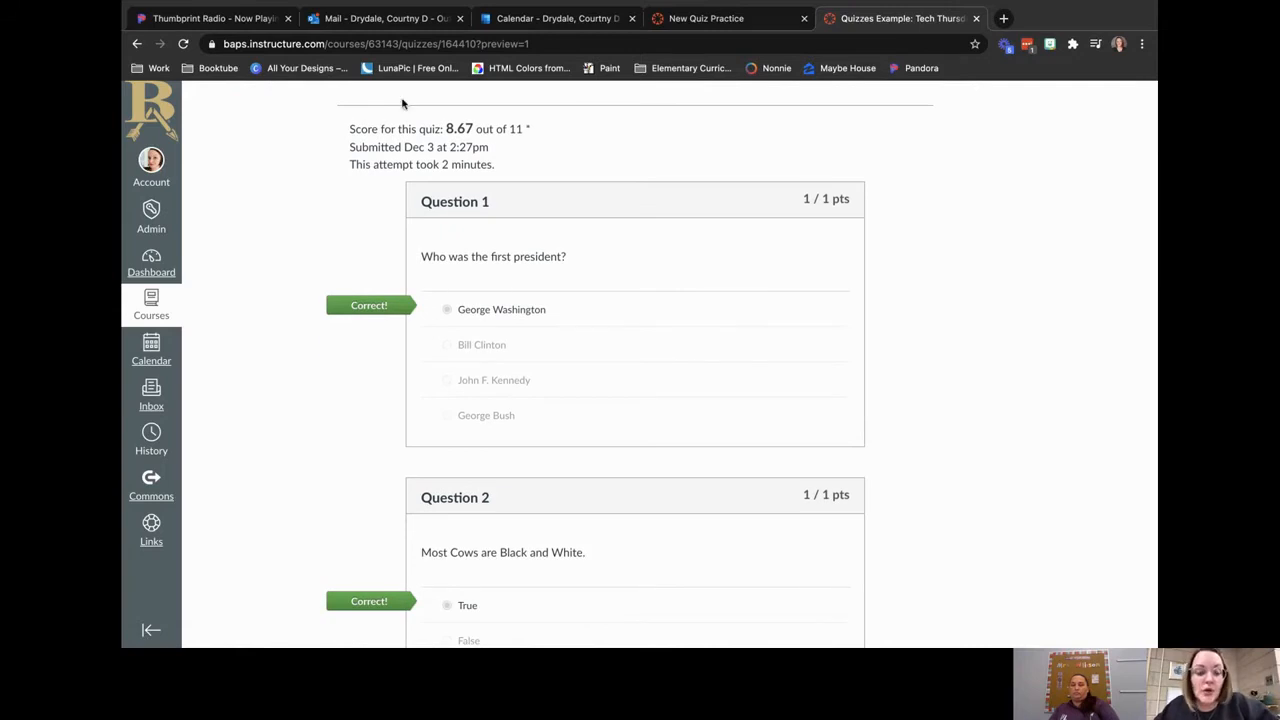
{"action": "scroll", "coordinate": [480, 345], "scroll_direction": "down", "scroll_amount": 10}
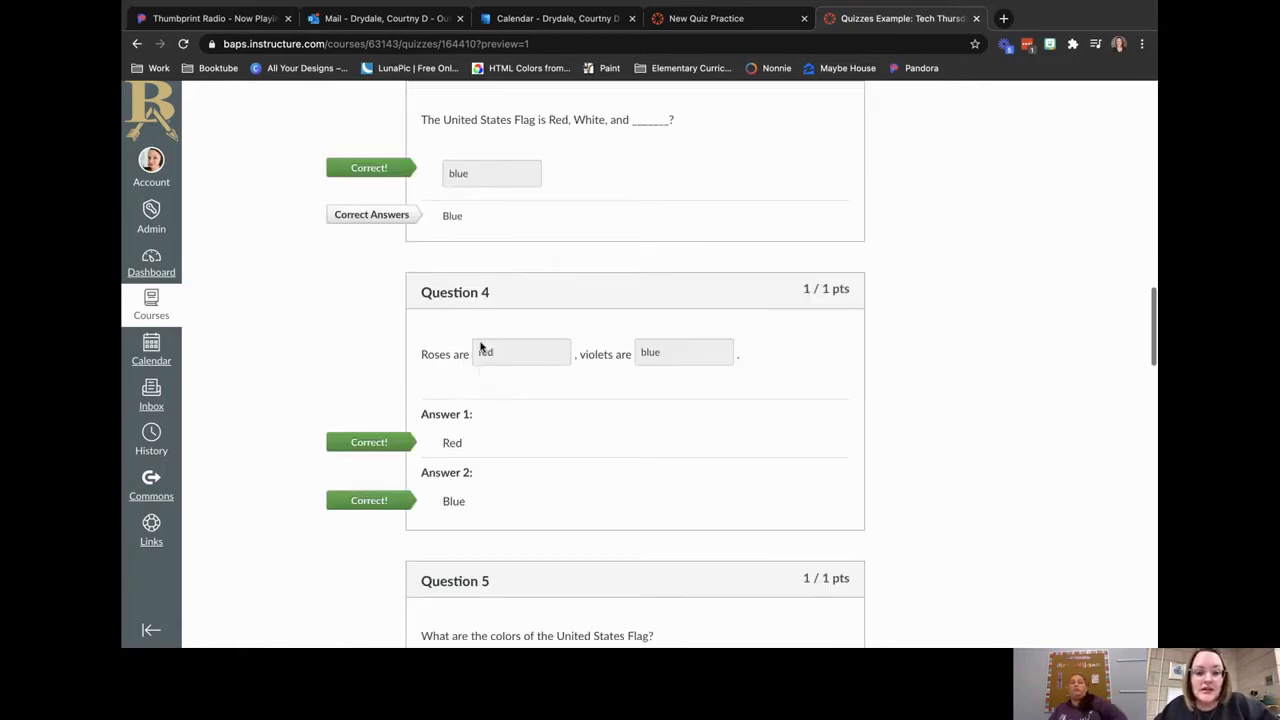
{"action": "scroll", "coordinate": [480, 345], "scroll_direction": "down", "scroll_amount": 15}
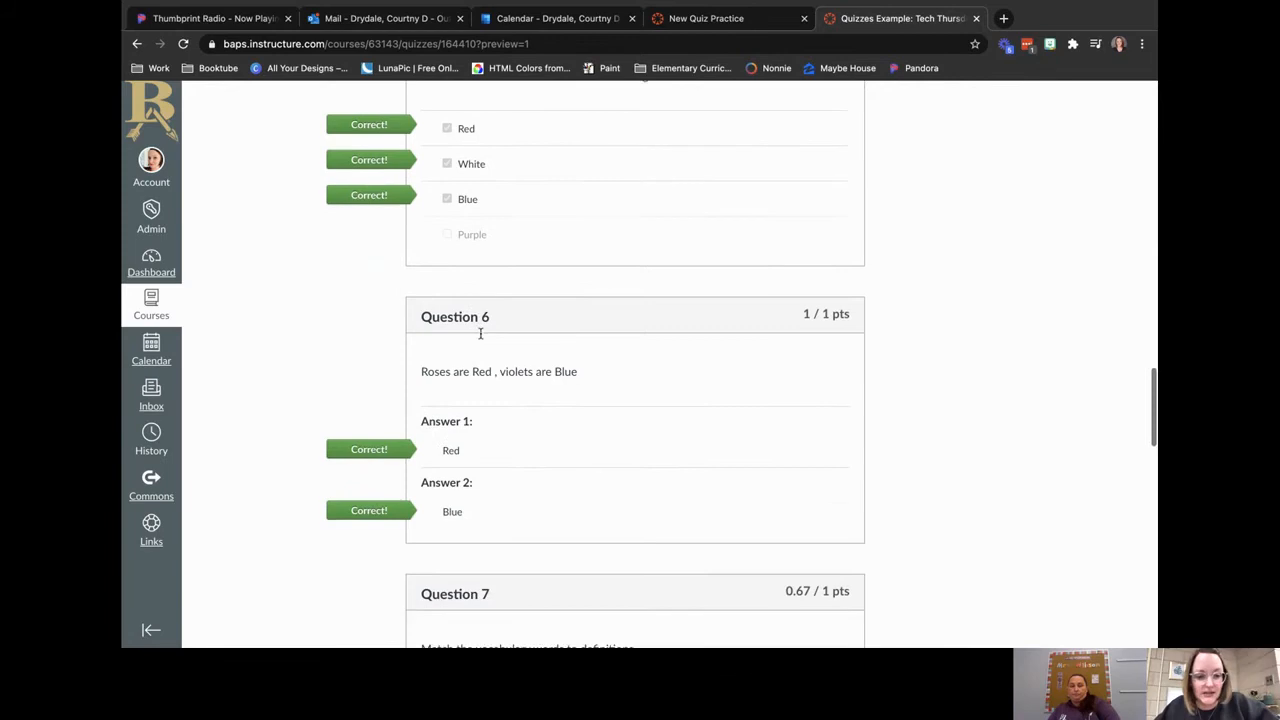
{"action": "scroll", "coordinate": [480, 337], "scroll_direction": "down", "scroll_amount": 2}
{"action": "scroll", "coordinate": [440, 286], "scroll_direction": "down", "scroll_amount": 5}
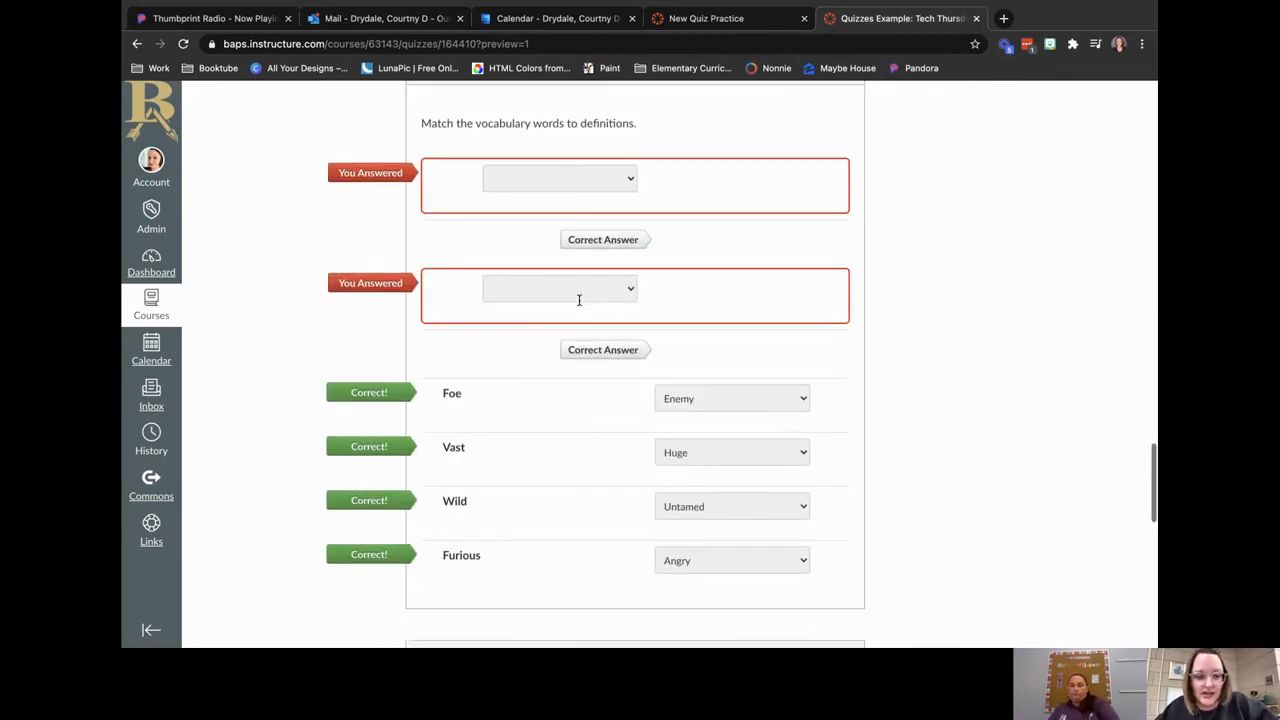
{"action": "scroll", "coordinate": [578, 300], "scroll_direction": "down", "scroll_amount": 6}
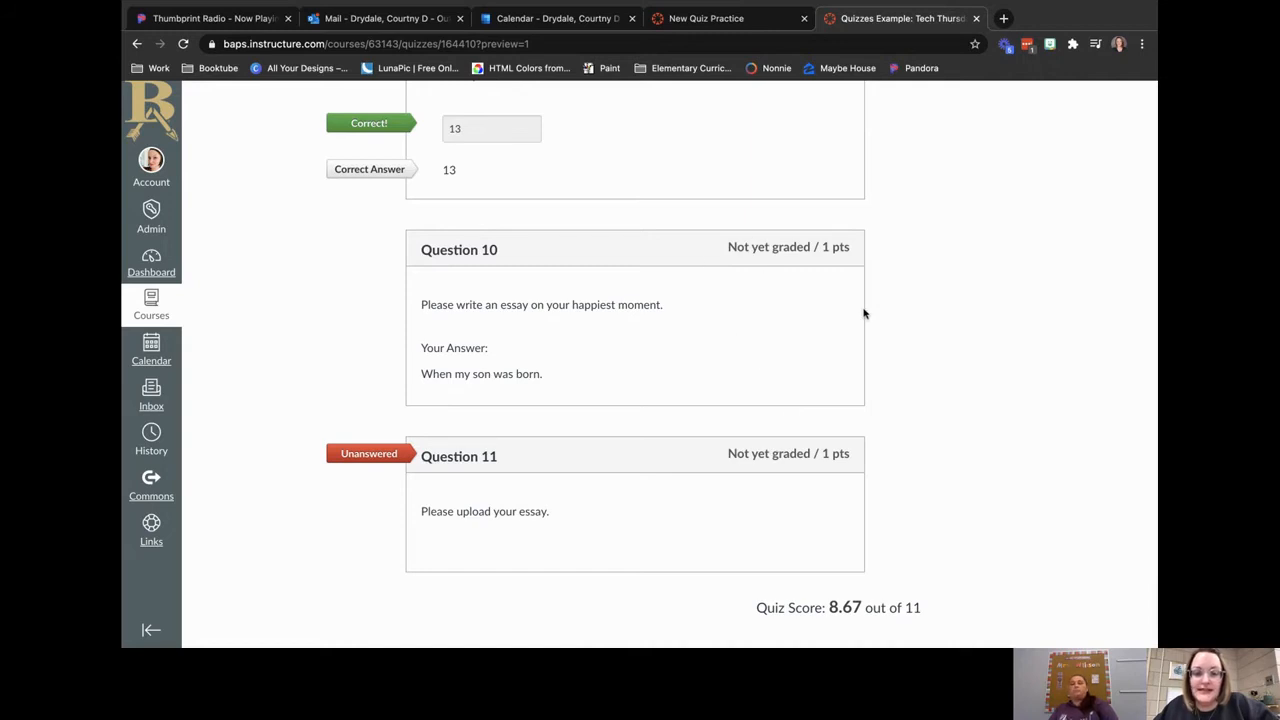
{"action": "scroll", "coordinate": [865, 314], "scroll_direction": "up", "scroll_amount": 20}
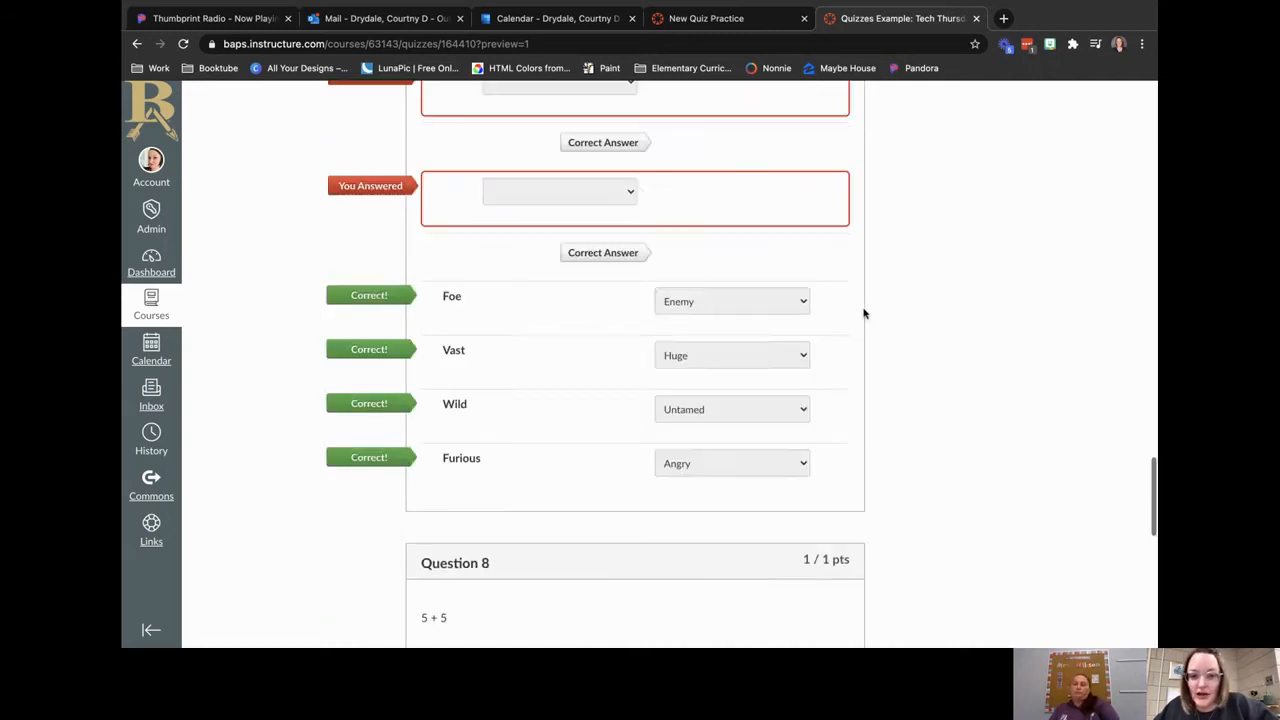
{"action": "scroll", "coordinate": [865, 314], "scroll_direction": "up", "scroll_amount": 12}
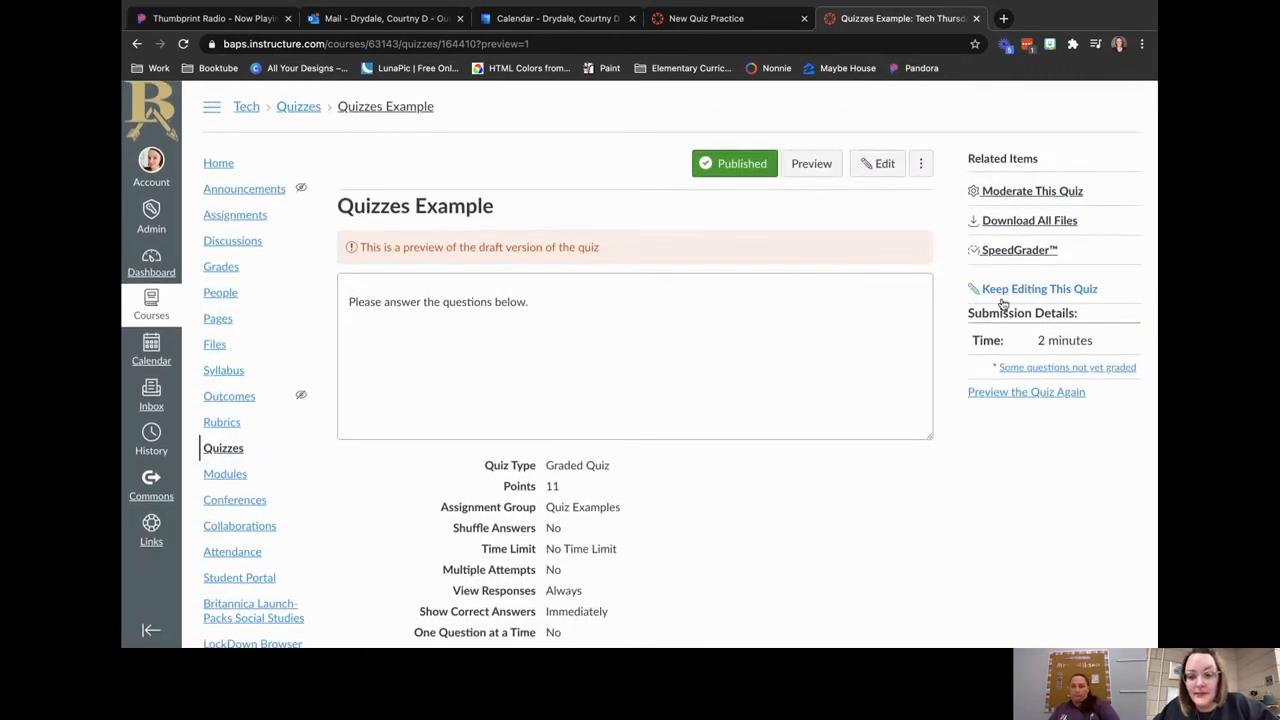
Step: View the quiz's moderation page and close its browser tab
{"action": "left_click", "coordinate": [1046, 191]}
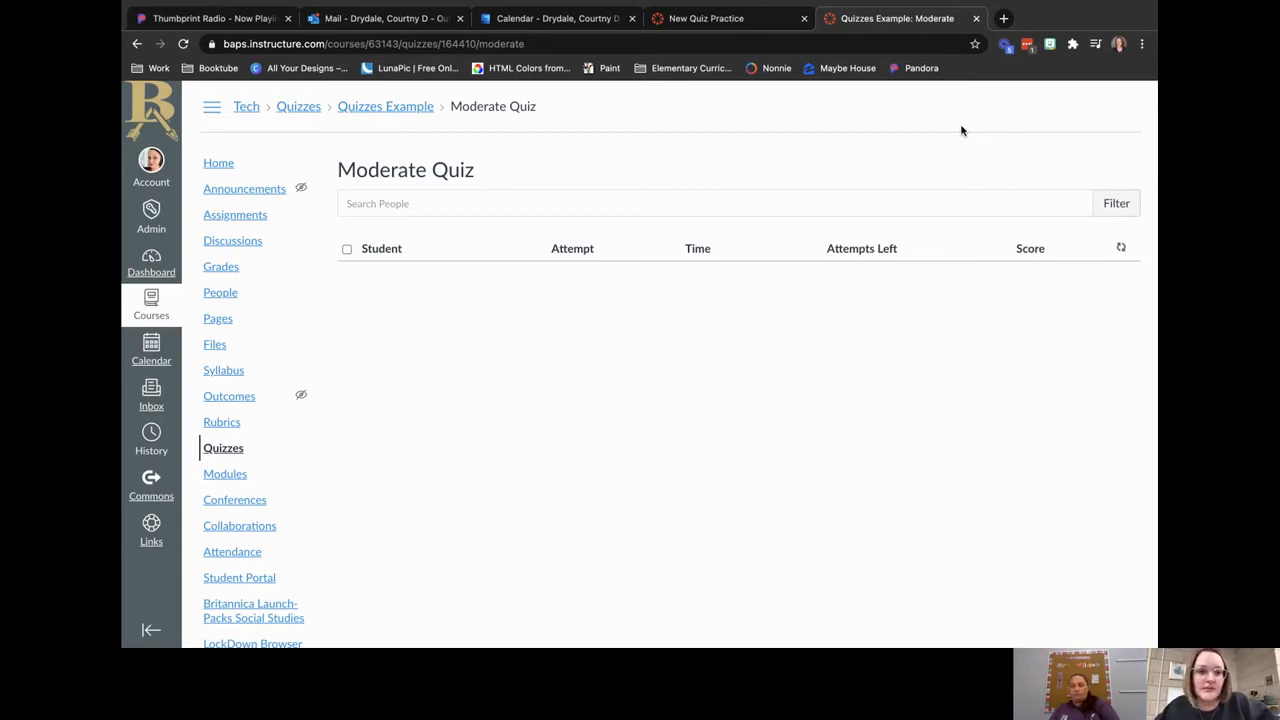
{"action": "left_click", "coordinate": [977, 19]}
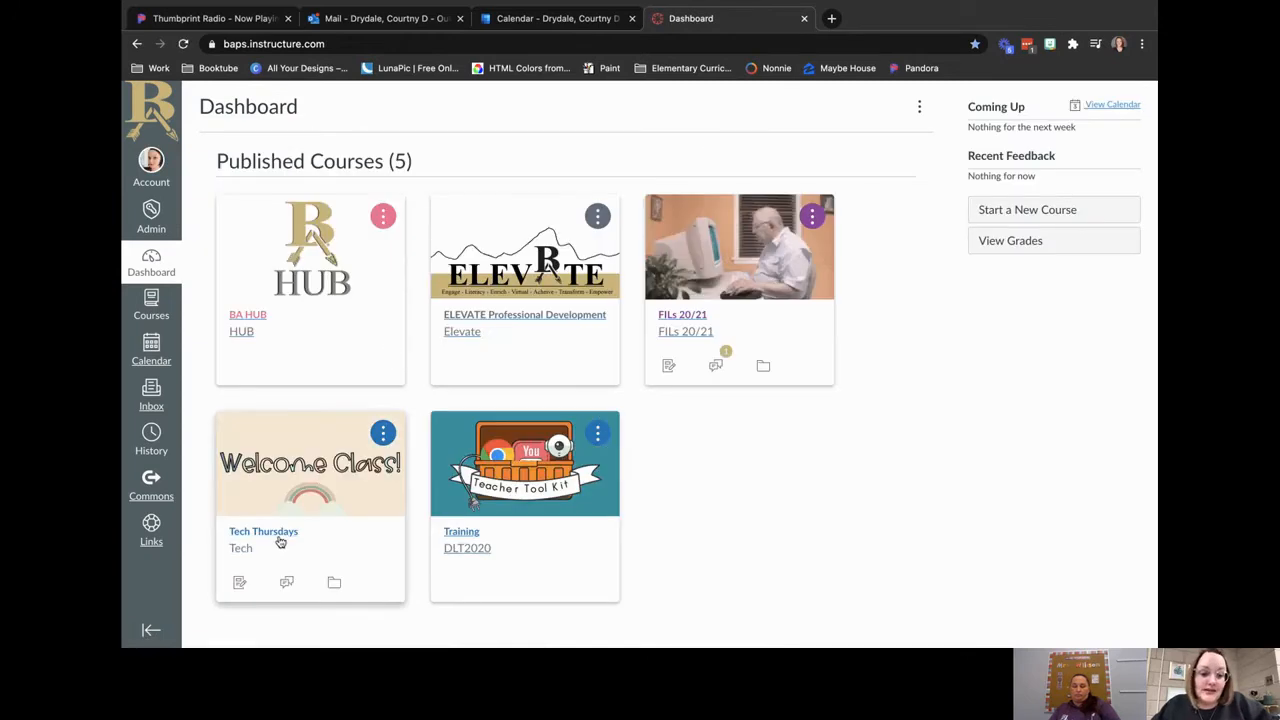
Step: Open New Quizzes Example from the assignments of the Tech Thursdays course
{"action": "left_click", "coordinate": [280, 538]}
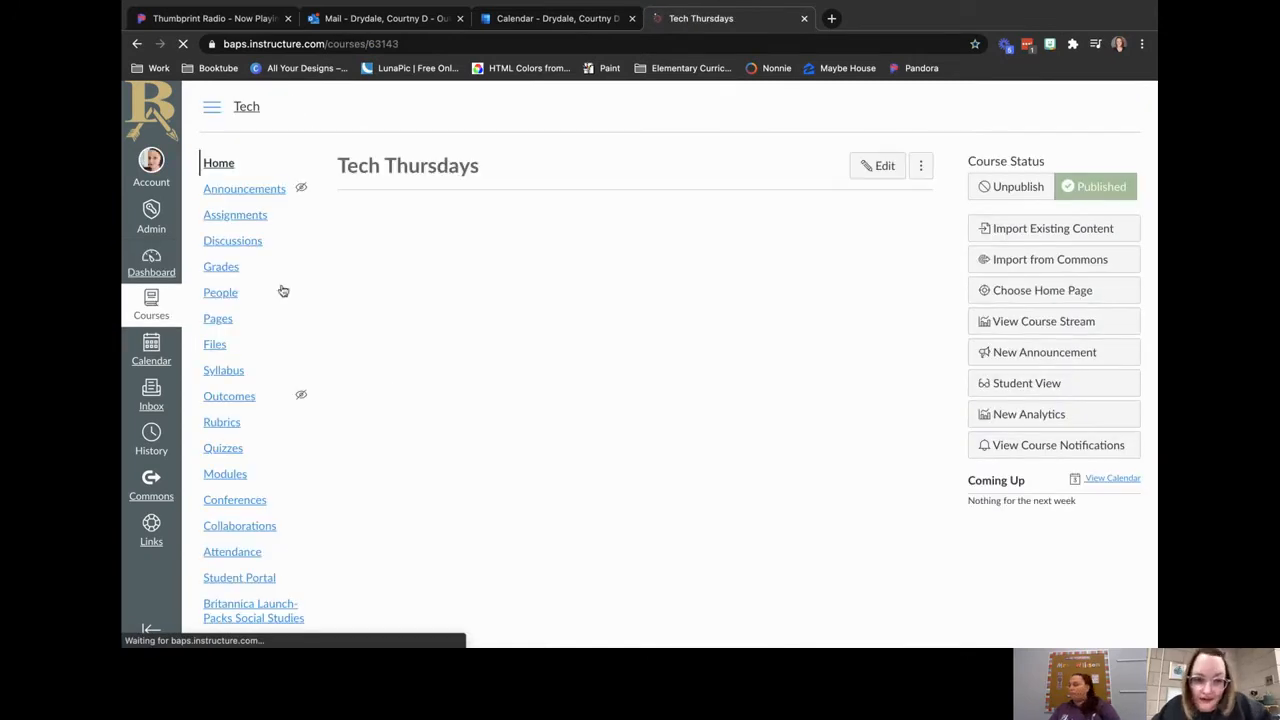
{"action": "left_click", "coordinate": [246, 214]}
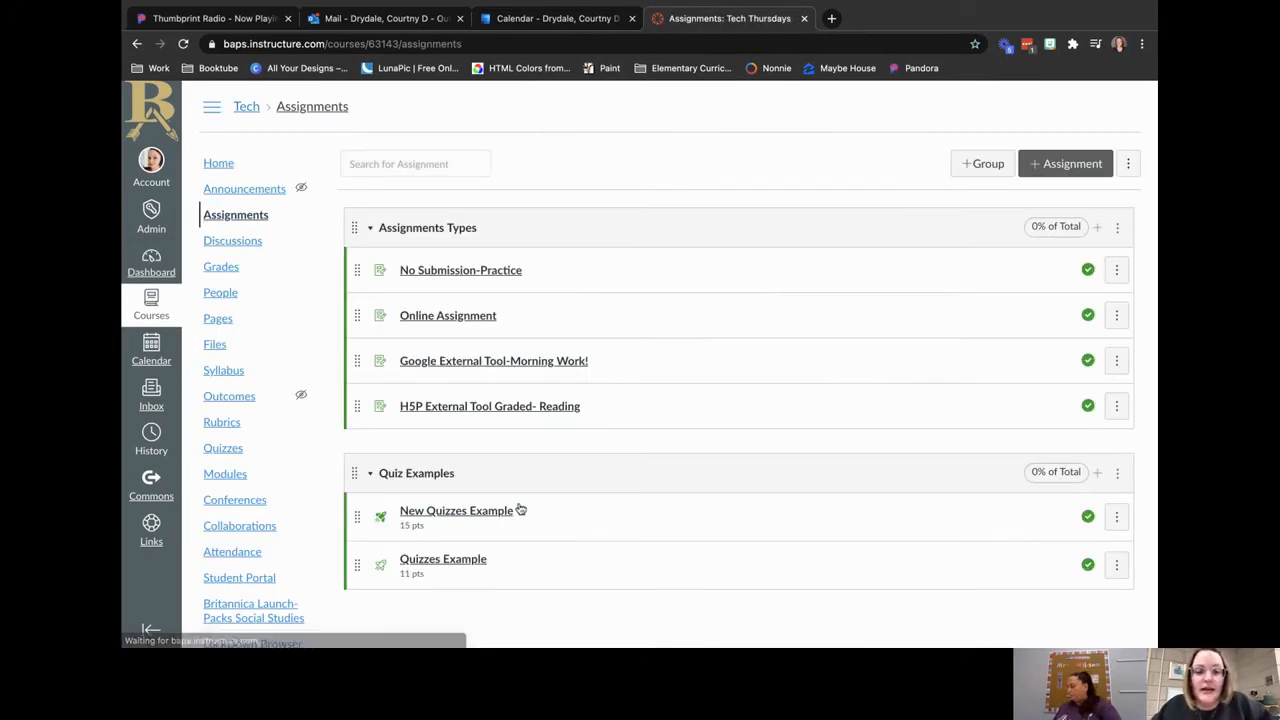
{"action": "left_click", "coordinate": [428, 514]}
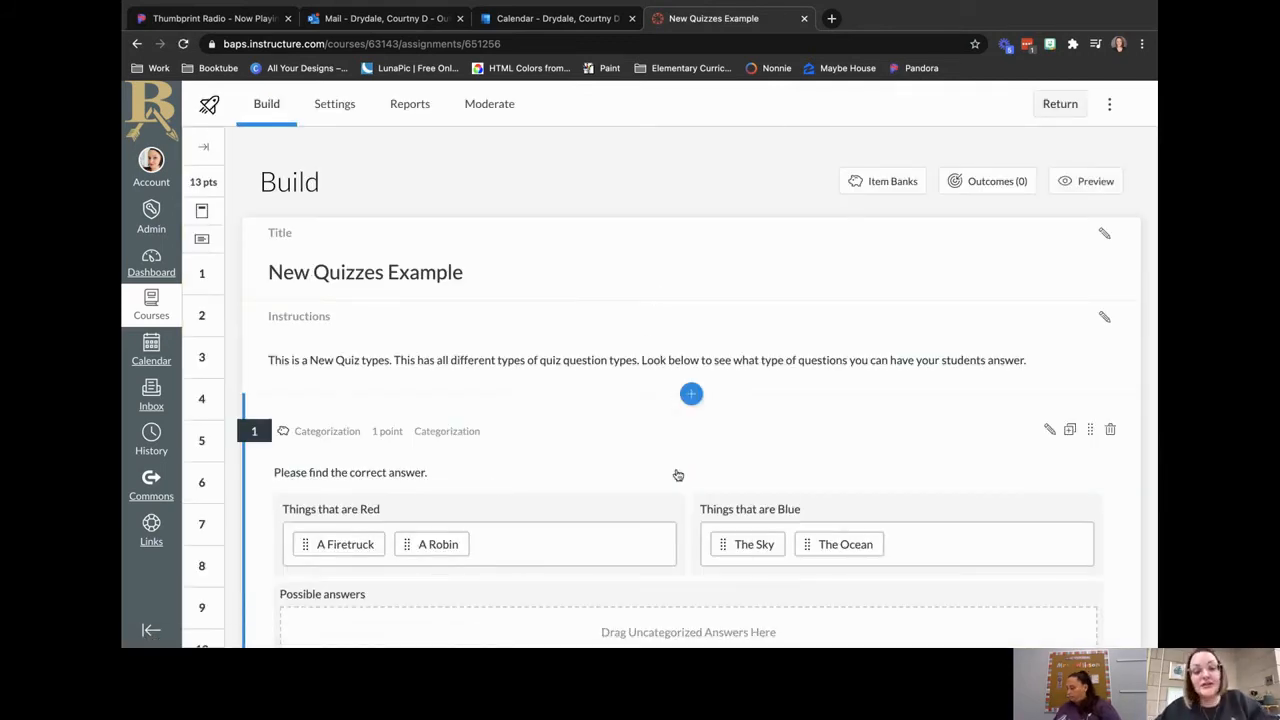
Step: Expand the Question Navigator, jump to the multiple choice Question 5 and look through the remaining questions in the list
{"action": "left_click", "coordinate": [203, 146]}
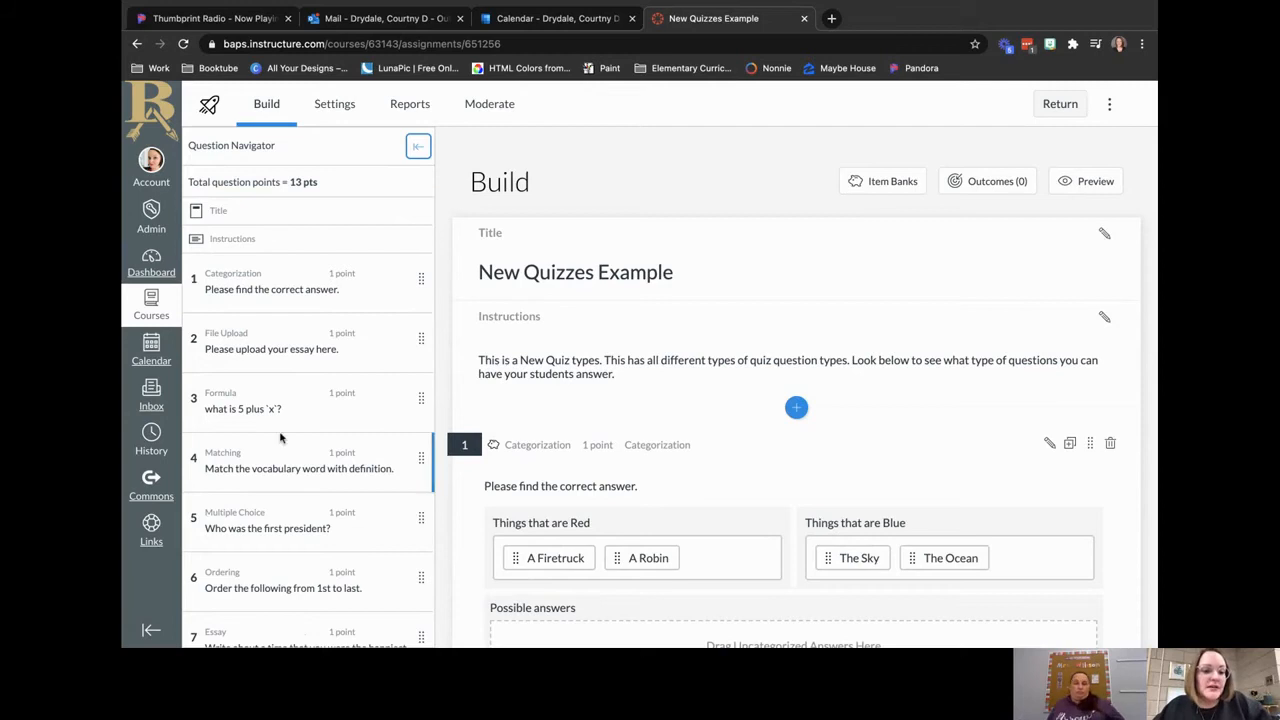
{"action": "left_click", "coordinate": [213, 528]}
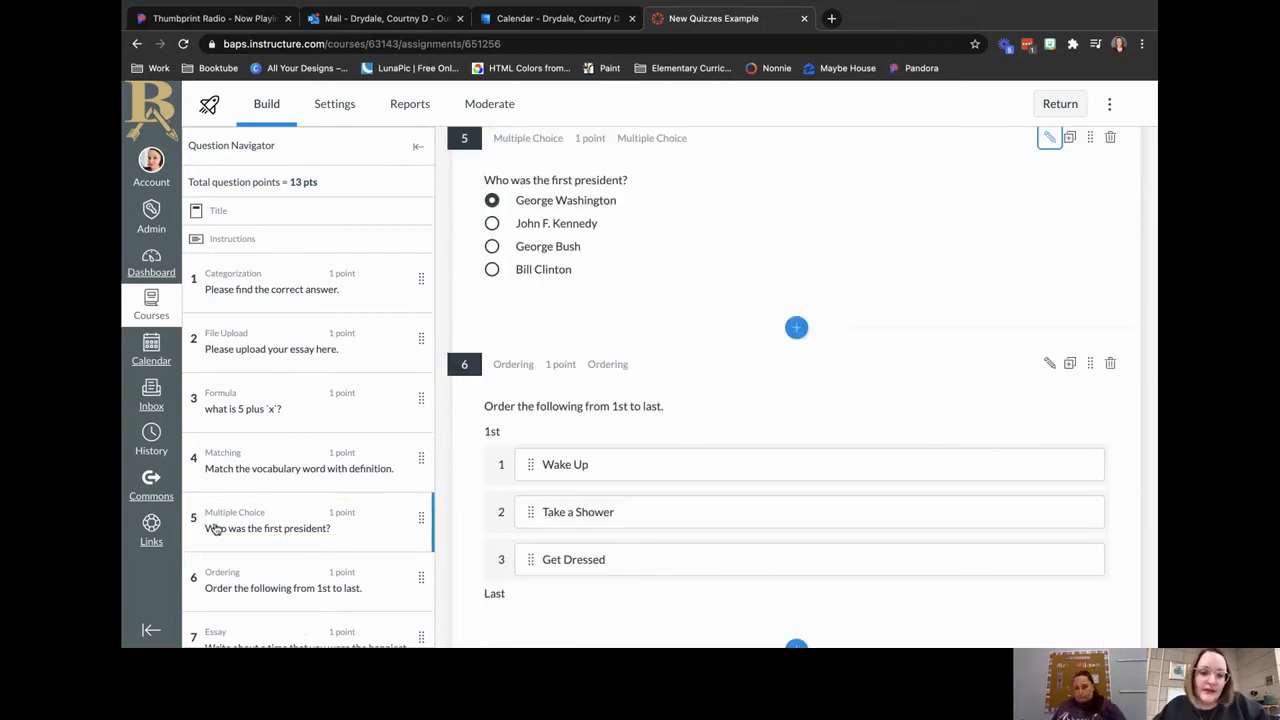
{"action": "scroll", "coordinate": [215, 528], "scroll_direction": "down", "scroll_amount": 5}
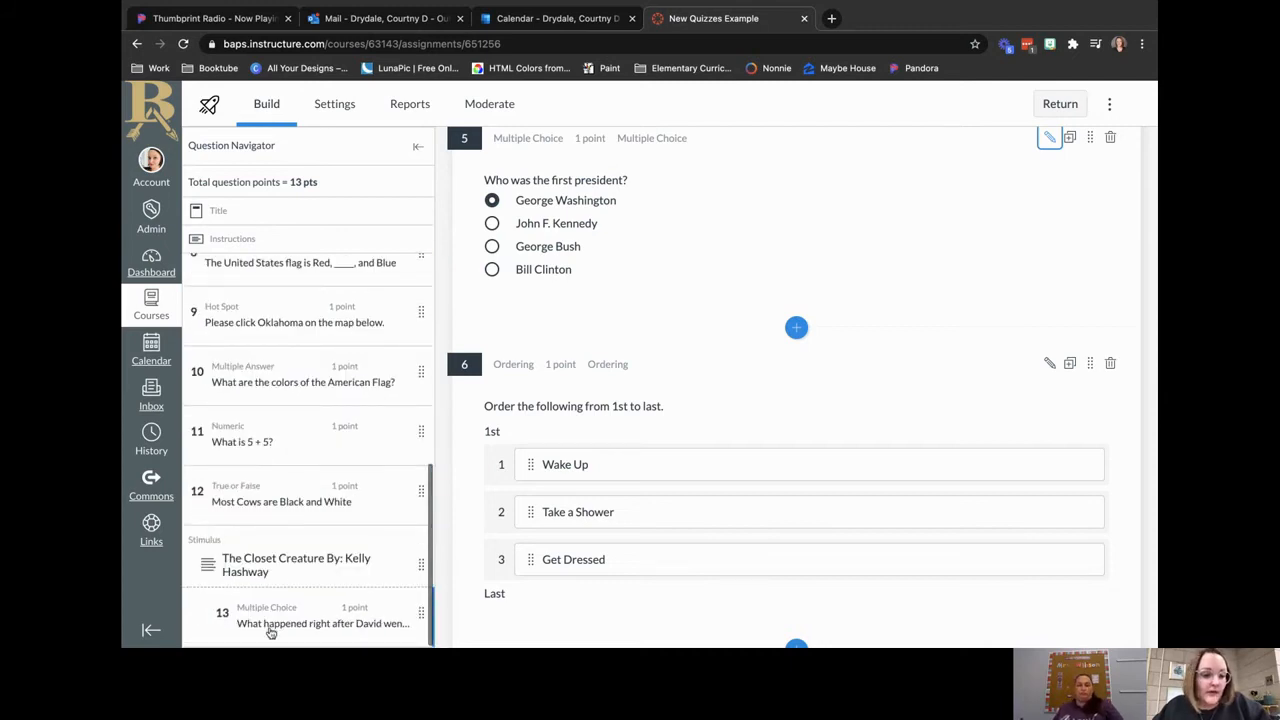
Step: Jump to stimulus Question 13, and examine the quiz settings, switching the student access code requirement on and back off
{"action": "left_click", "coordinate": [269, 626]}
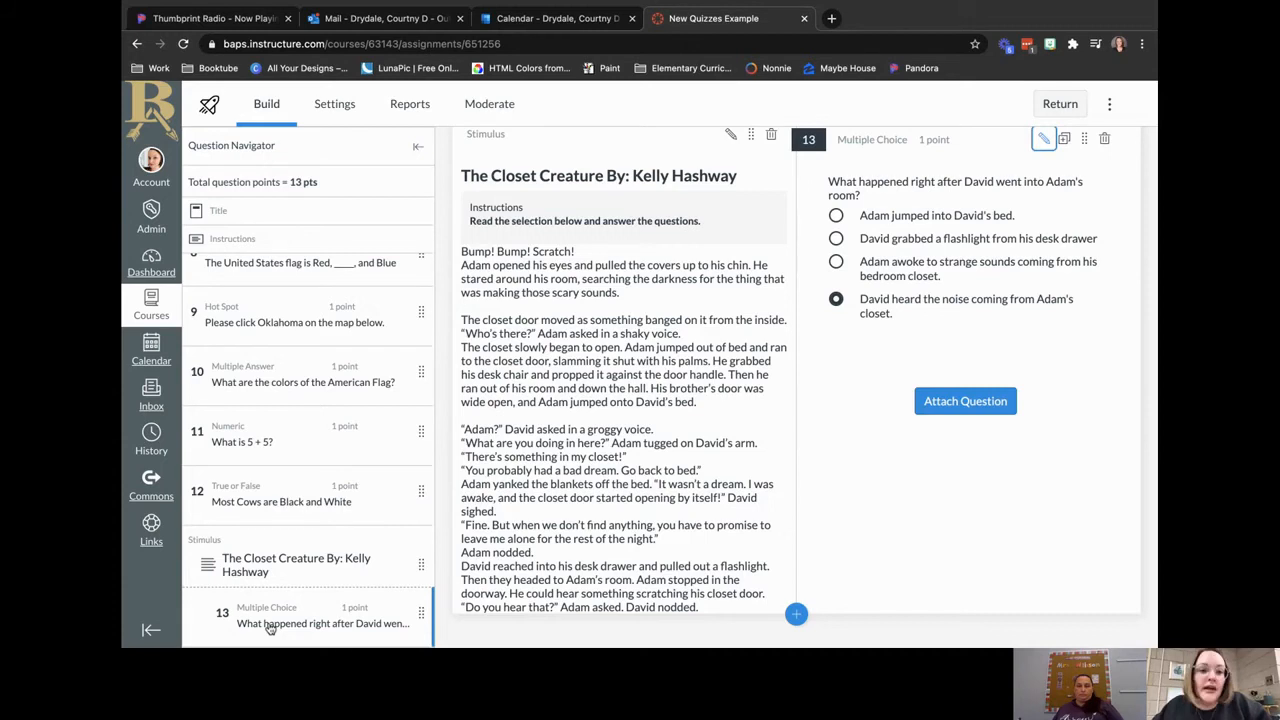
{"action": "left_click", "coordinate": [334, 104]}
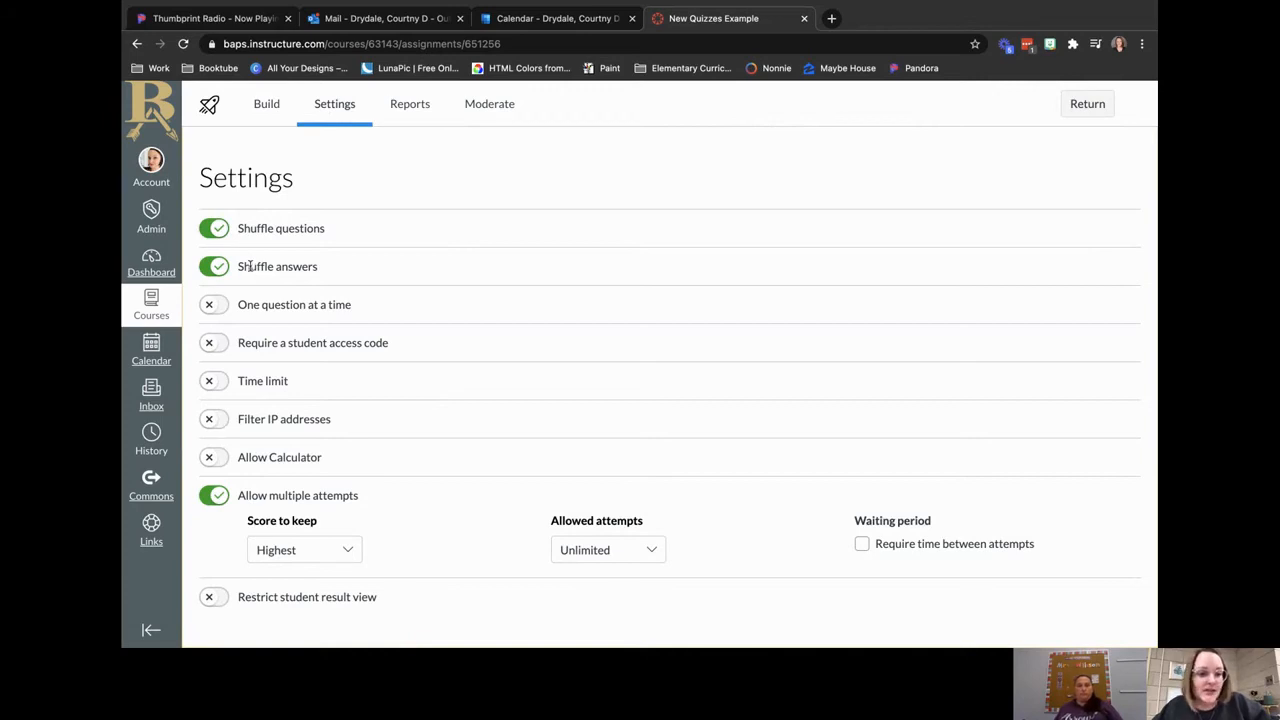
{"action": "left_click", "coordinate": [213, 343]}
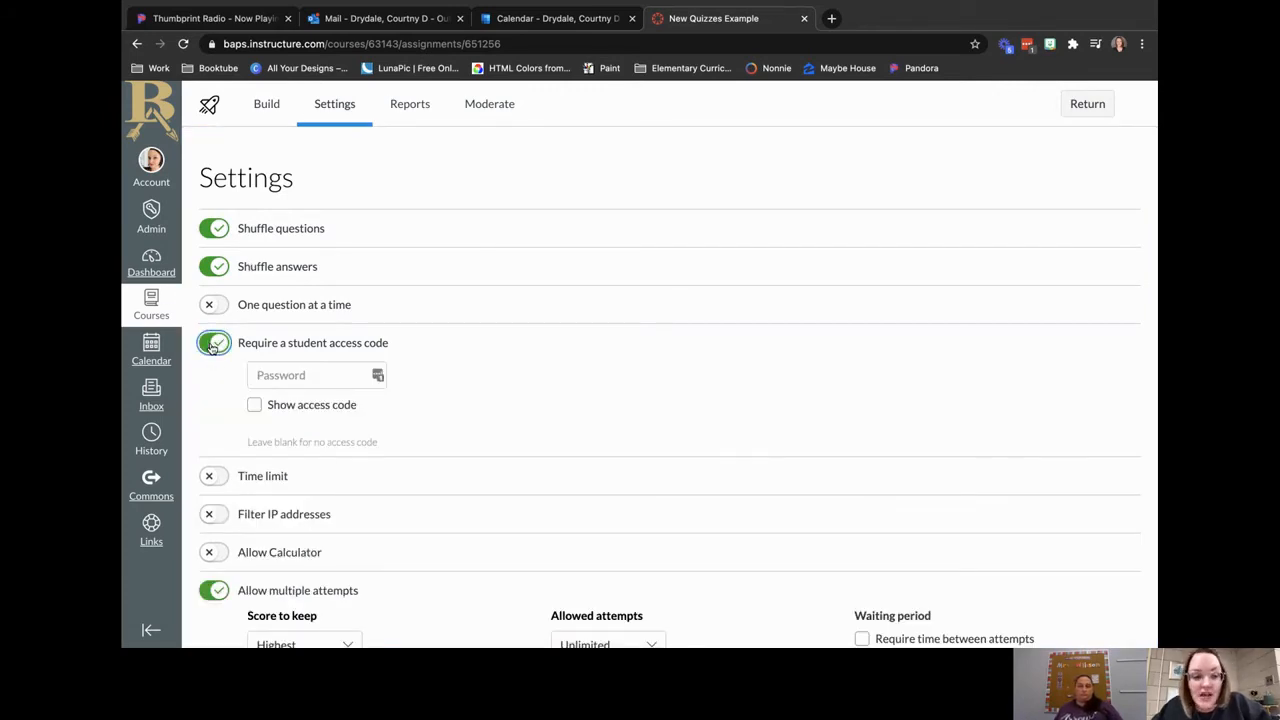
{"action": "left_click", "coordinate": [213, 345]}
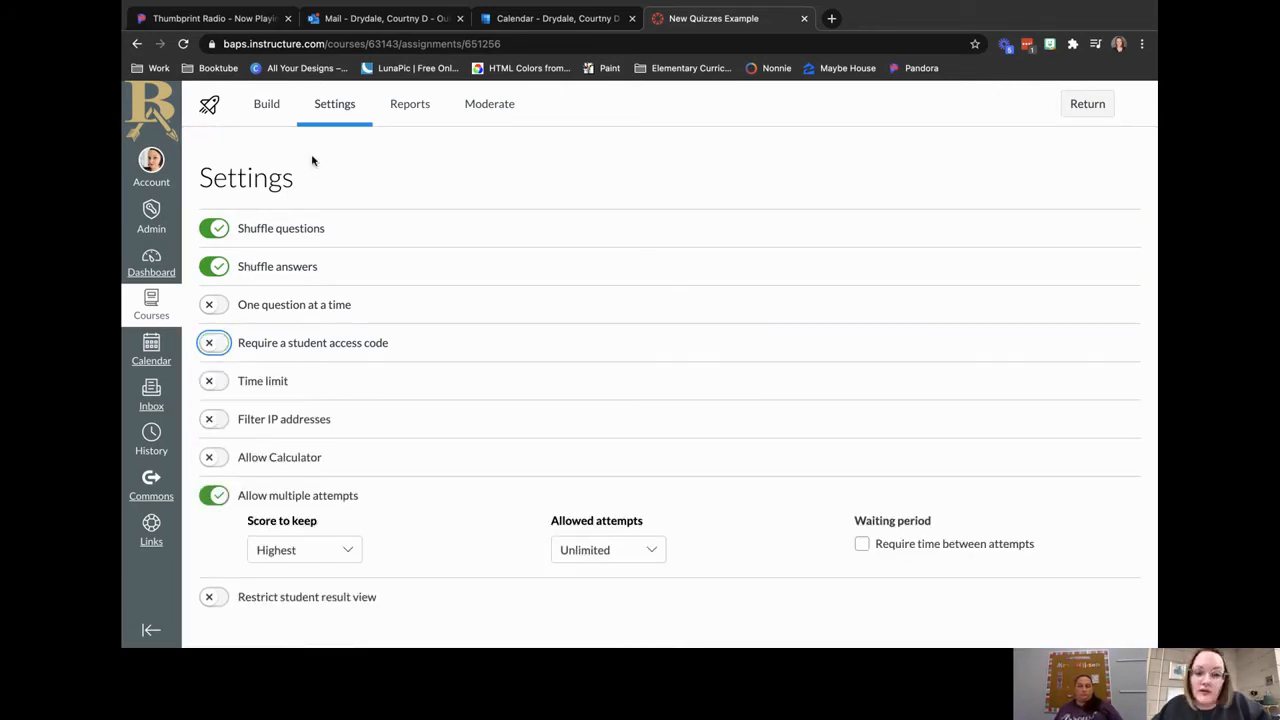
Step: View the Quiz and Item Analysis report and the quiz's moderation page
{"action": "left_click", "coordinate": [402, 112]}
{"action": "left_click", "coordinate": [289, 195]}
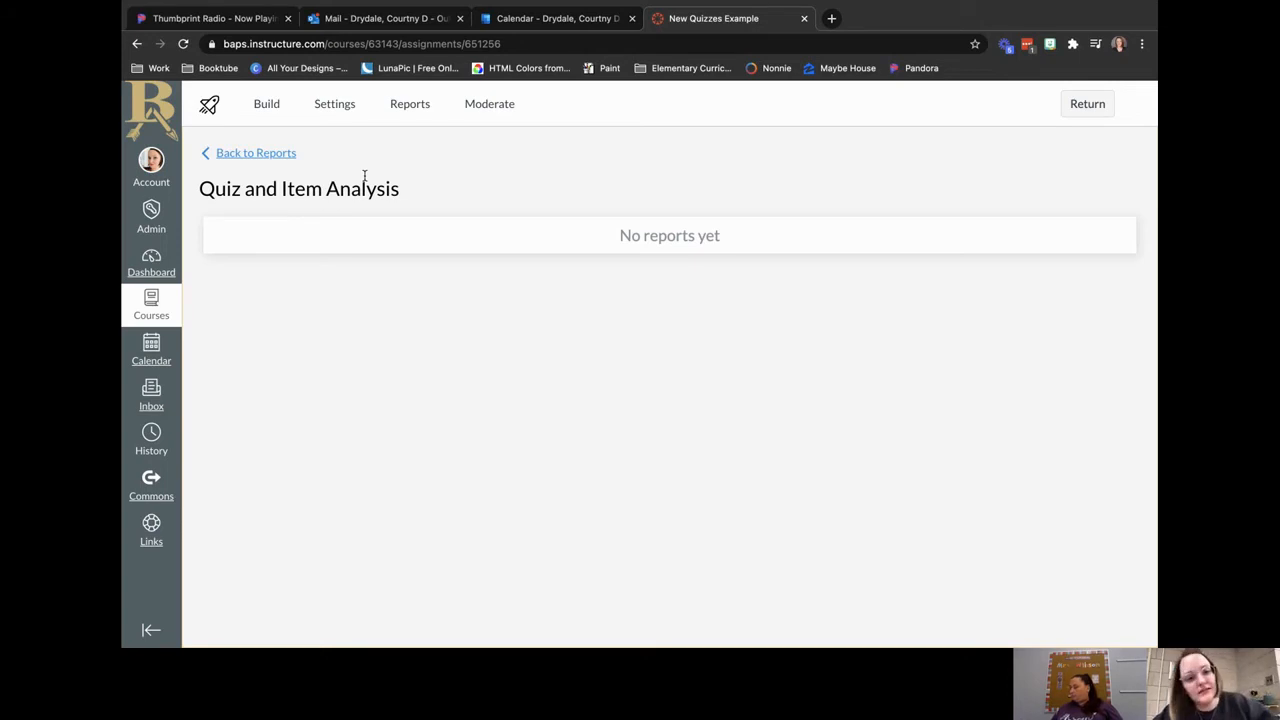
{"action": "left_click", "coordinate": [510, 106]}
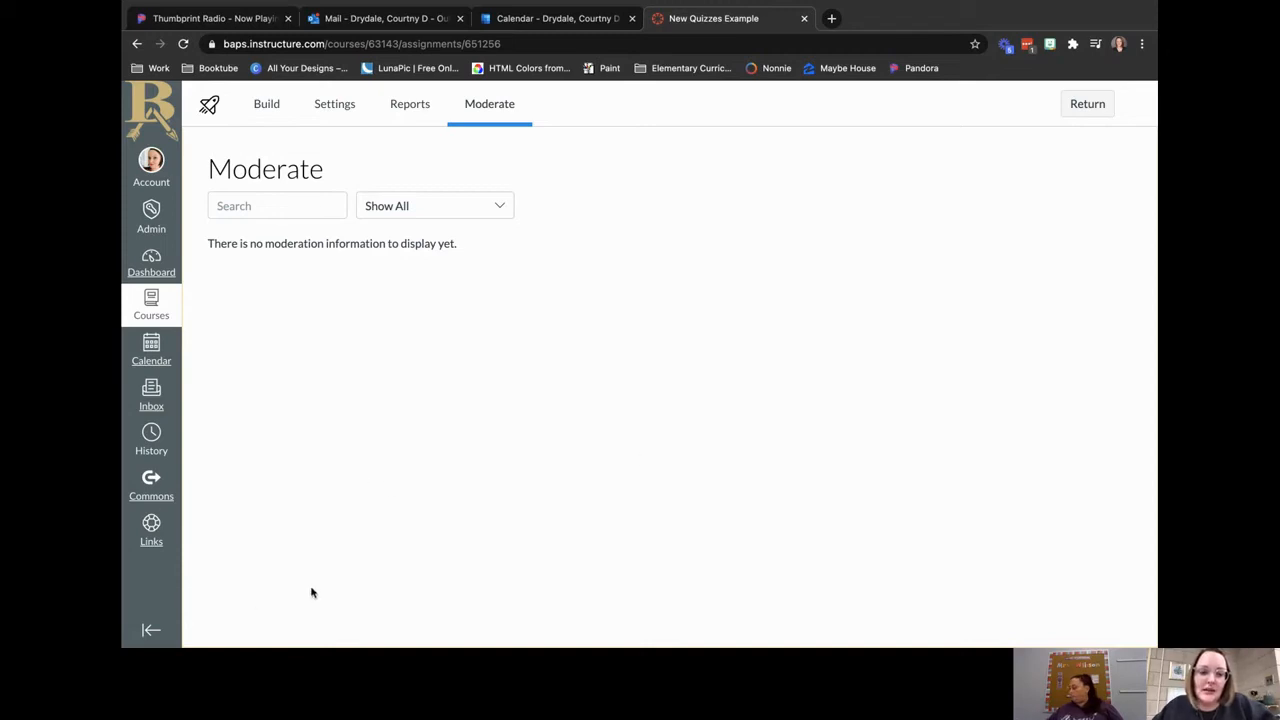
Step: Preview the quiz from the builder and answer Questions 1 to 3 with True, George Washington and 10
{"action": "left_click", "coordinate": [266, 104]}
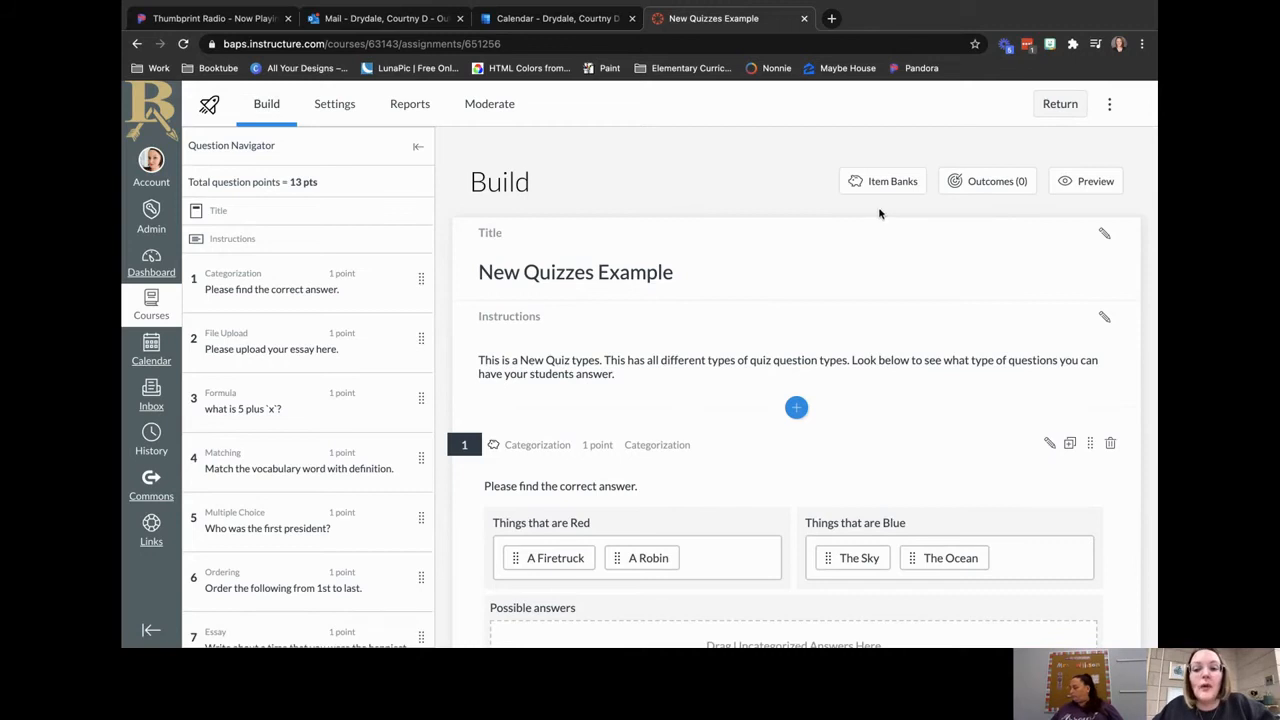
{"action": "left_click", "coordinate": [1081, 178]}
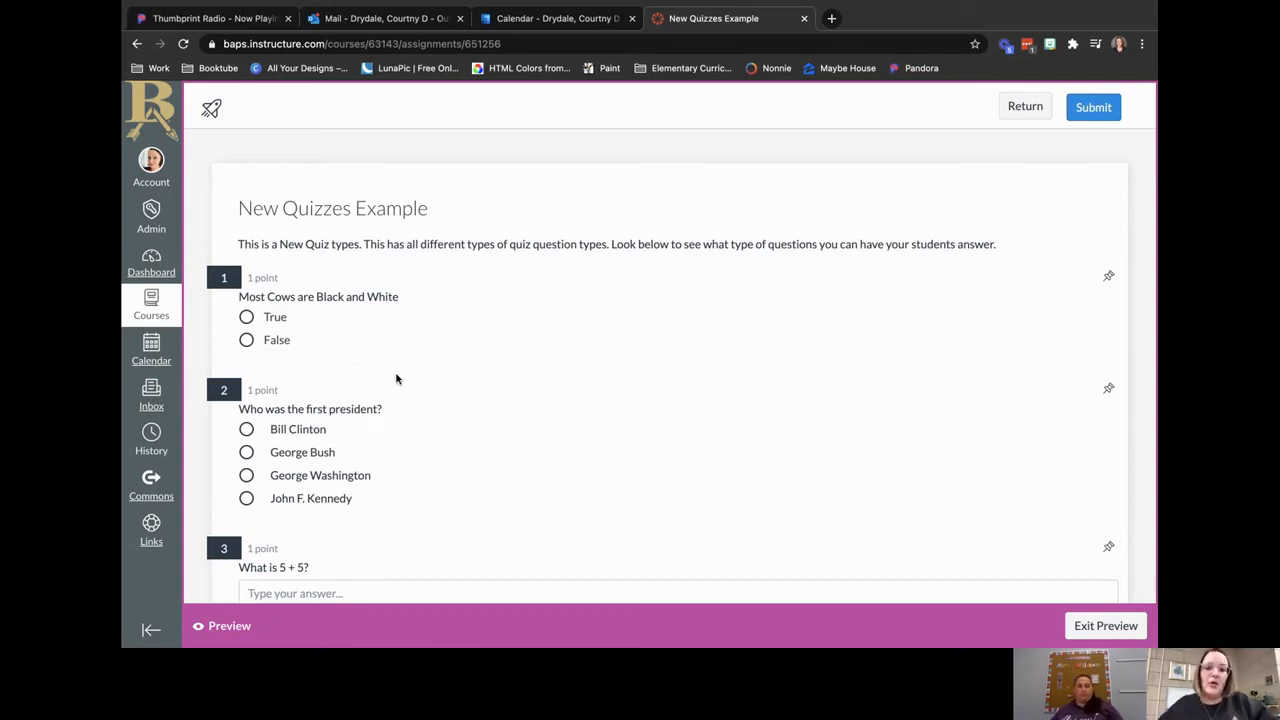
{"action": "left_click", "coordinate": [246, 317]}
{"action": "scroll", "coordinate": [396, 387], "scroll_direction": "down", "scroll_amount": 1}
{"action": "scroll", "coordinate": [396, 387], "scroll_direction": "down", "scroll_amount": 2}
{"action": "left_click", "coordinate": [244, 308]}
{"action": "left_click", "coordinate": [300, 423]}
{"action": "type", "text": "10"}
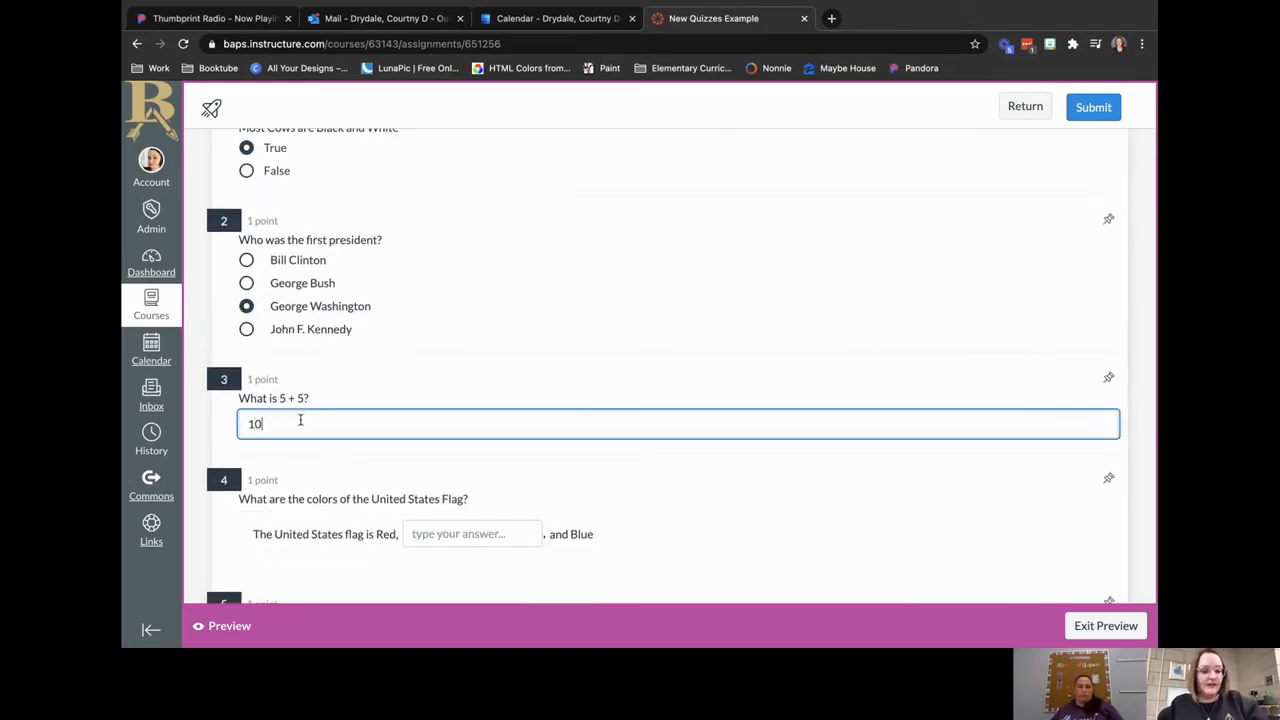
Step: Answer Question 4 with "white" and Question 5 with 9, and select White, Blue and Red in Question 6
{"action": "scroll", "coordinate": [577, 530], "scroll_direction": "down", "scroll_amount": 4}
{"action": "left_click", "coordinate": [481, 322]}
{"action": "type", "text": "whi"}
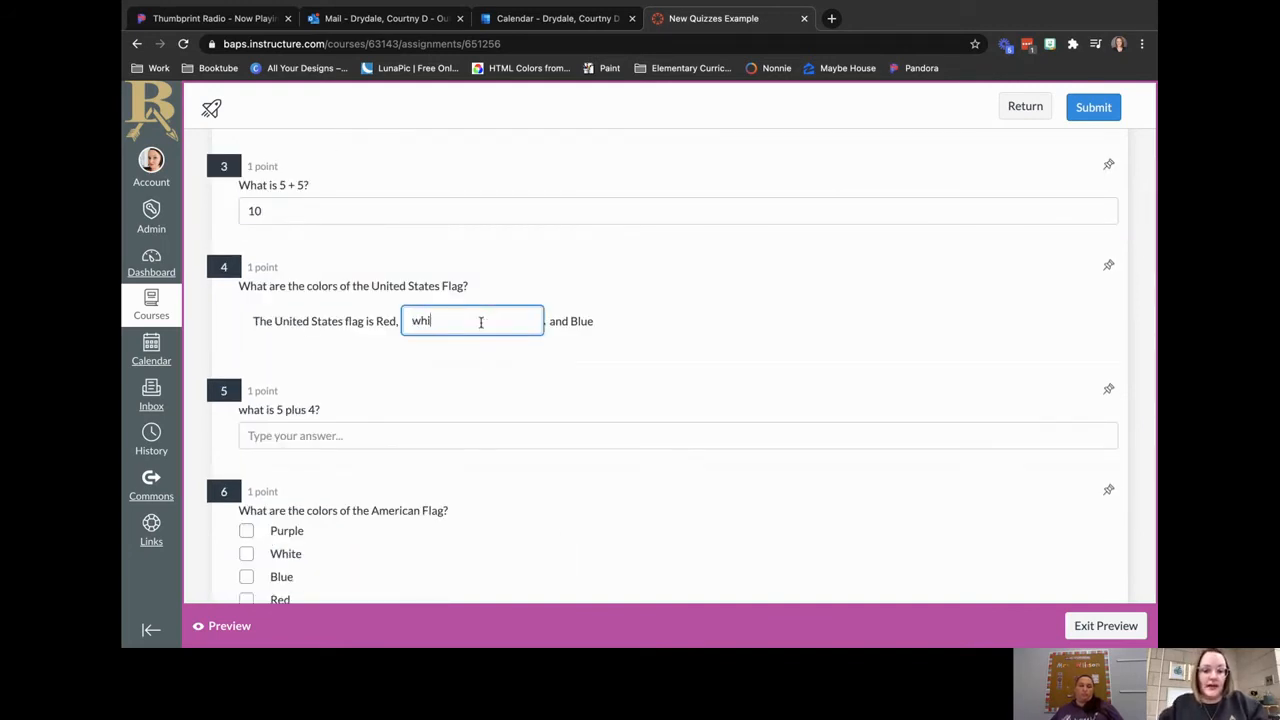
{"action": "left_click", "coordinate": [417, 437]}
{"action": "type", "text": "9"}
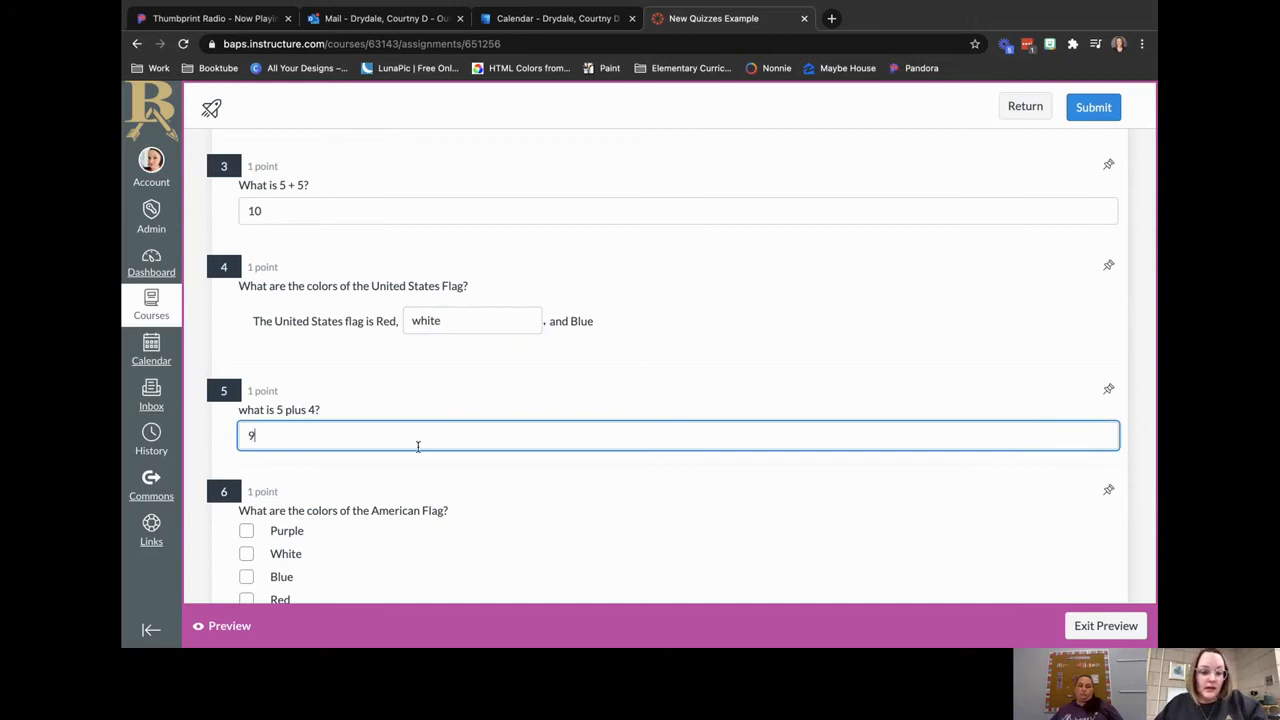
{"action": "scroll", "coordinate": [417, 447], "scroll_direction": "down", "scroll_amount": 5}
{"action": "left_click", "coordinate": [246, 273]}
{"action": "left_click", "coordinate": [246, 296]}
{"action": "left_click", "coordinate": [246, 319]}
Step: Look through The Closet Creature passage and answer Question 7 with "Adam awoke to strange sounds coming from his bedroom closet."
{"action": "scroll", "coordinate": [1128, 366], "scroll_direction": "down", "scroll_amount": 4}
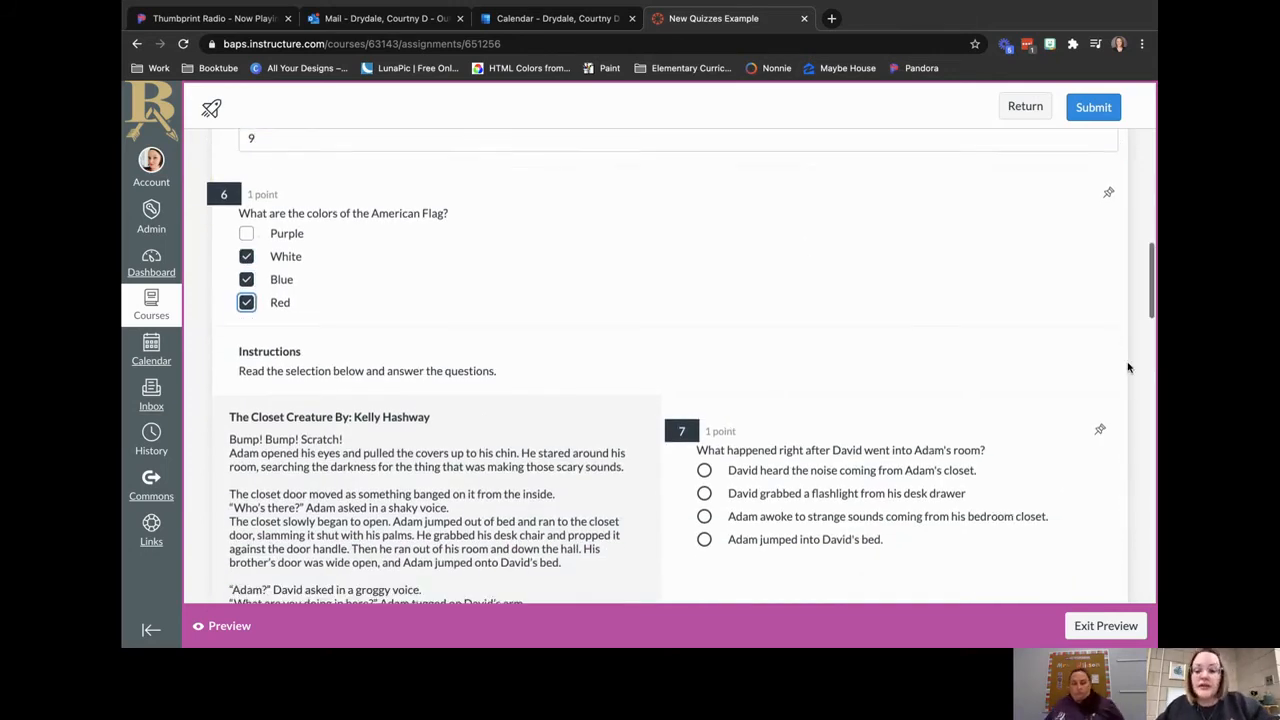
{"action": "scroll", "coordinate": [1128, 367], "scroll_direction": "down", "scroll_amount": 2}
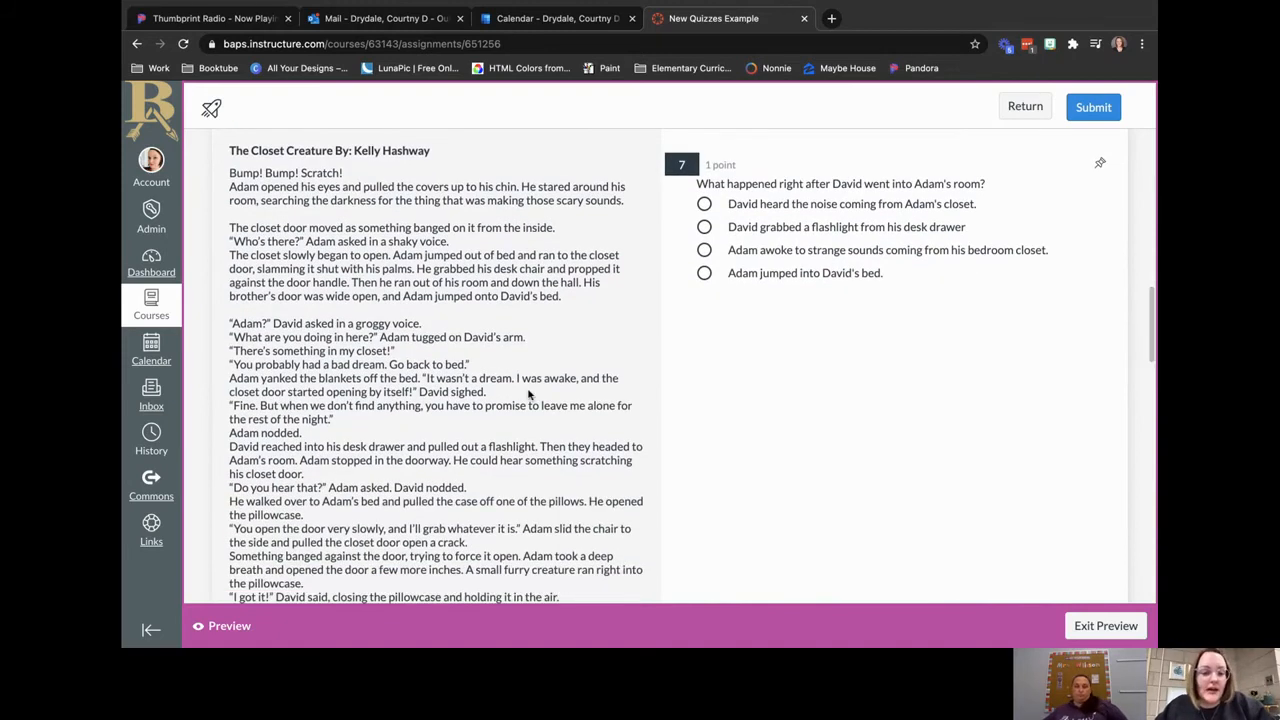
{"action": "scroll", "coordinate": [529, 394], "scroll_direction": "up", "scroll_amount": 1}
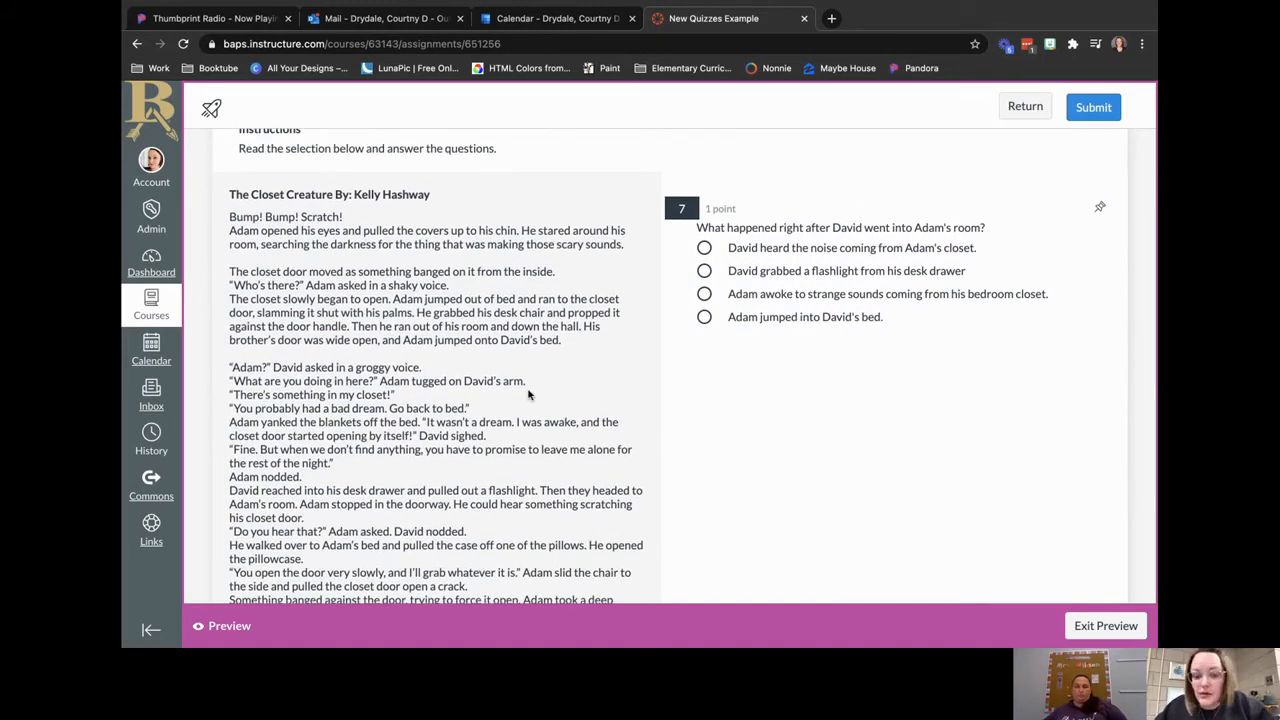
{"action": "scroll", "coordinate": [469, 452], "scroll_direction": "up", "scroll_amount": 1}
{"action": "scroll", "coordinate": [469, 452], "scroll_direction": "up", "scroll_amount": 1}
{"action": "scroll", "coordinate": [469, 452], "scroll_direction": "down", "scroll_amount": 2}
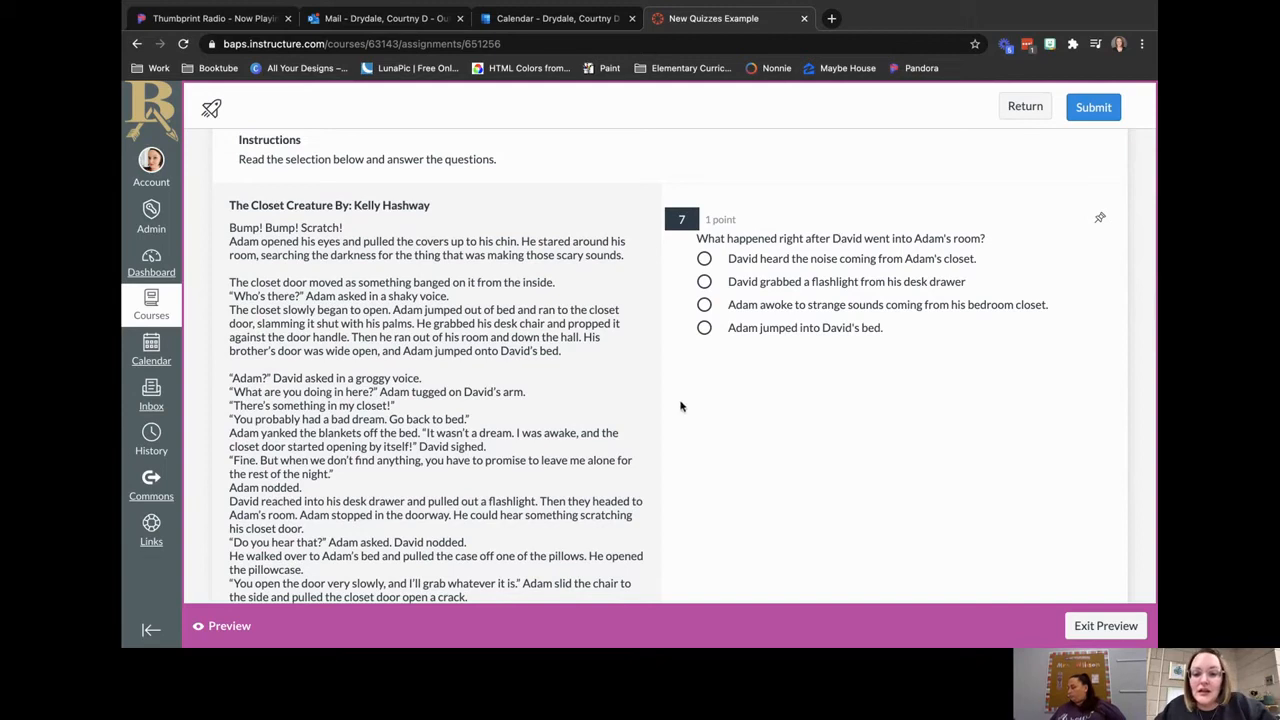
{"action": "scroll", "coordinate": [763, 337], "scroll_direction": "down", "scroll_amount": 5}
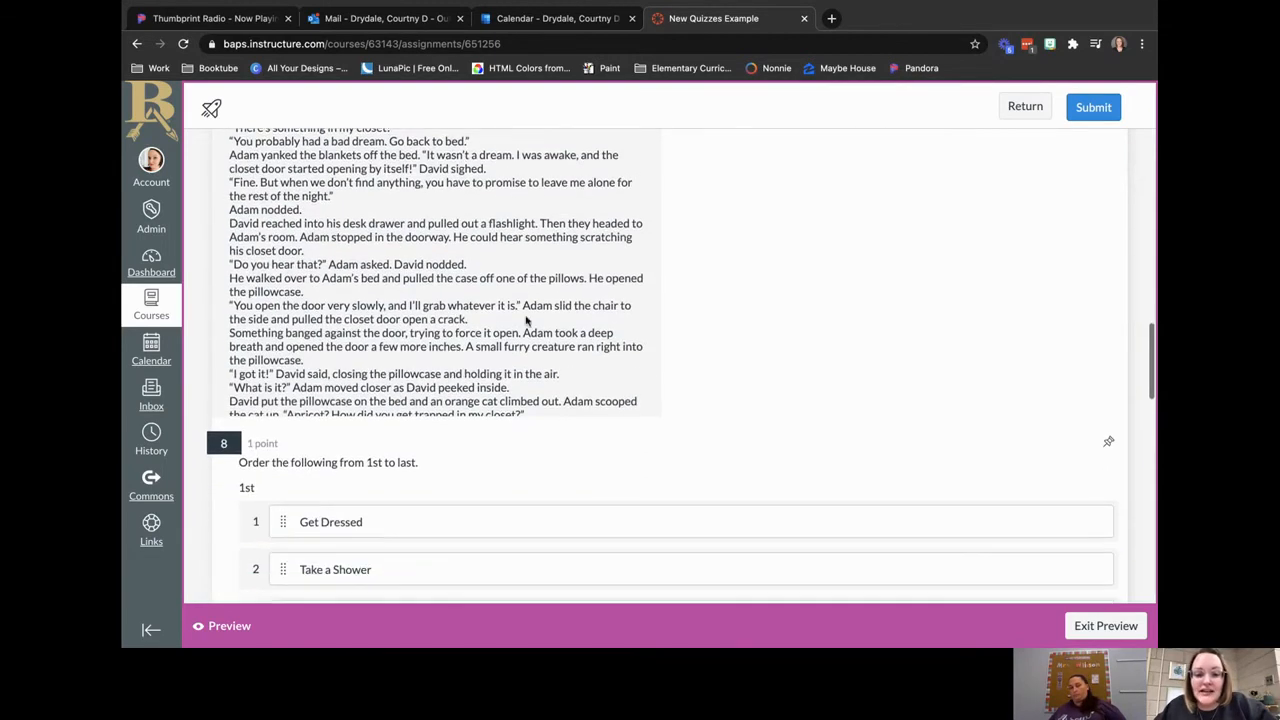
{"action": "scroll", "coordinate": [594, 349], "scroll_direction": "down", "scroll_amount": 1}
{"action": "scroll", "coordinate": [594, 355], "scroll_direction": "up", "scroll_amount": 10}
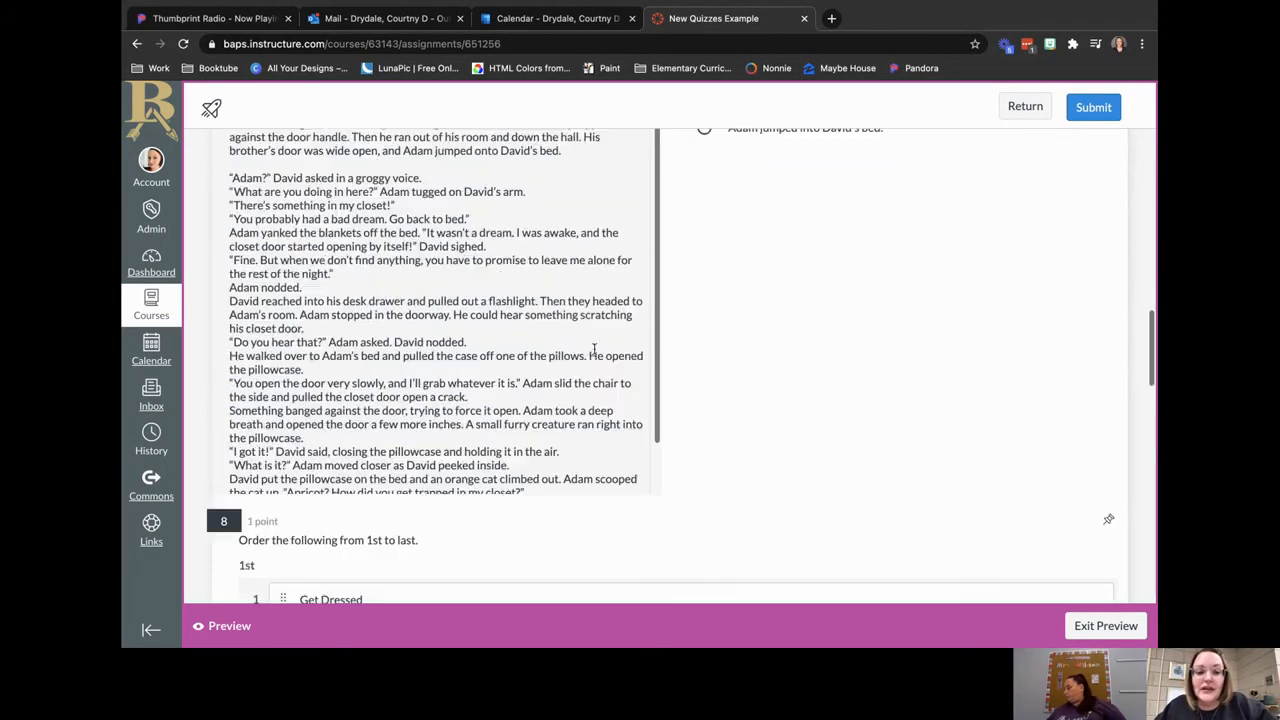
{"action": "scroll", "coordinate": [594, 362], "scroll_direction": "down", "scroll_amount": 1}
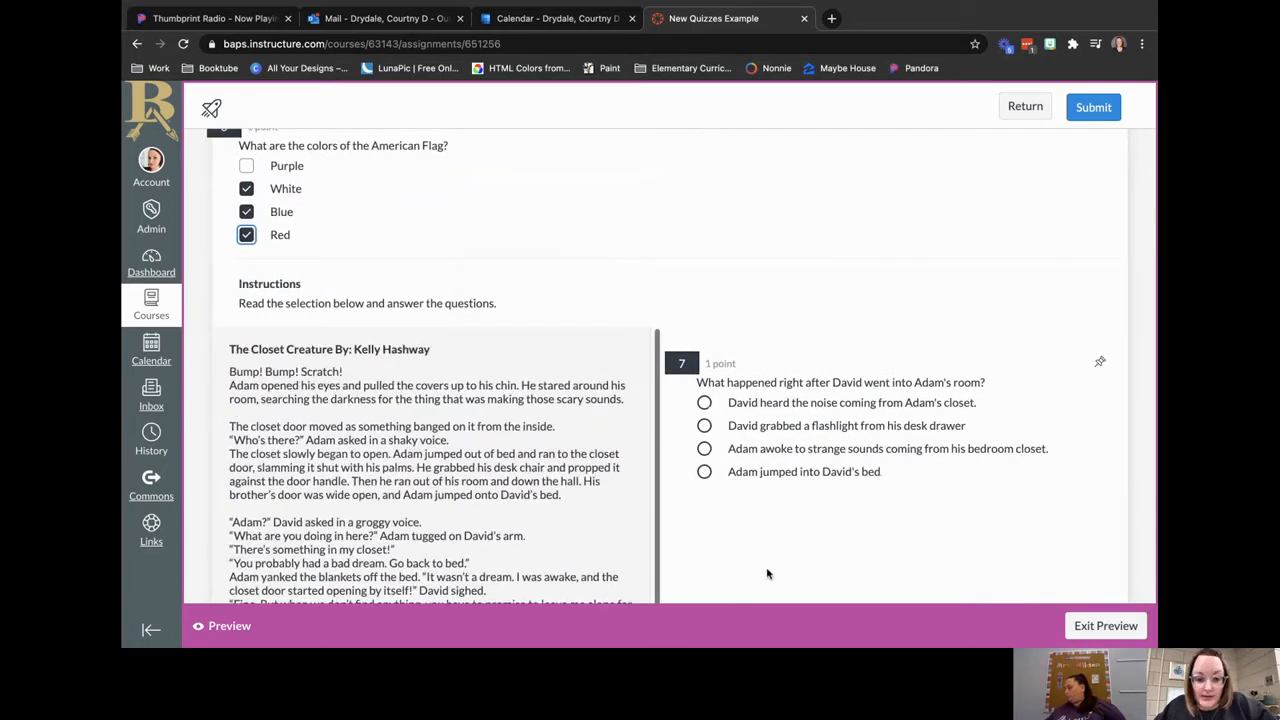
{"action": "scroll", "coordinate": [768, 574], "scroll_direction": "down", "scroll_amount": 2}
{"action": "left_click", "coordinate": [704, 257]}
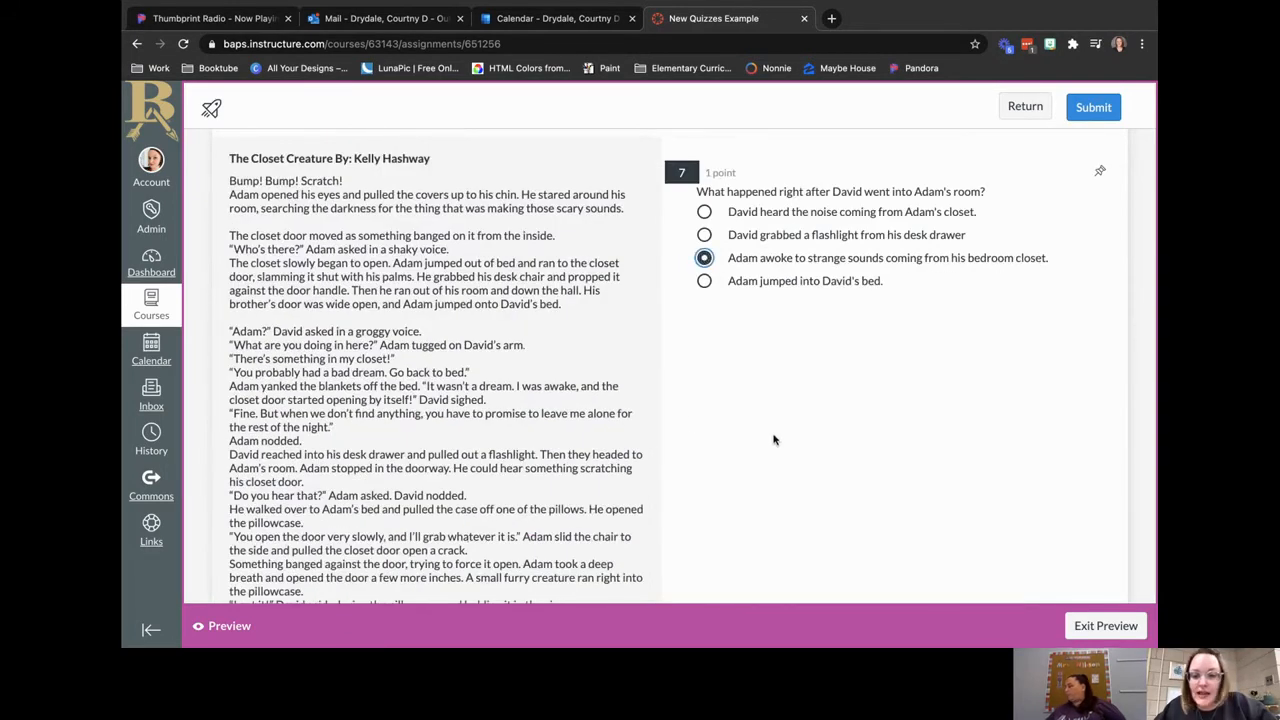
Step: Arrange the Question 8 items in the order Wake Up, Take a Shower, Get Dressed
{"action": "scroll", "coordinate": [688, 423], "scroll_direction": "down", "scroll_amount": 1}
{"action": "scroll", "coordinate": [688, 420], "scroll_direction": "down", "scroll_amount": 5}
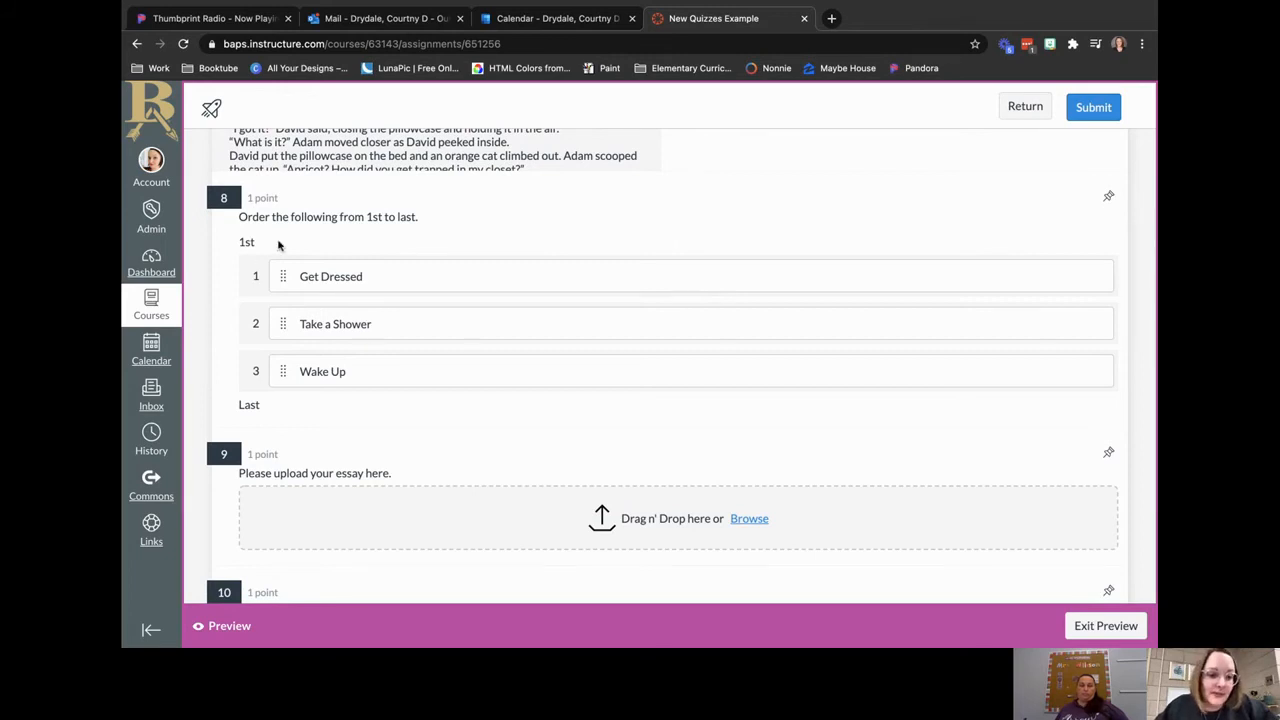
{"action": "left_click", "coordinate": [335, 366]}
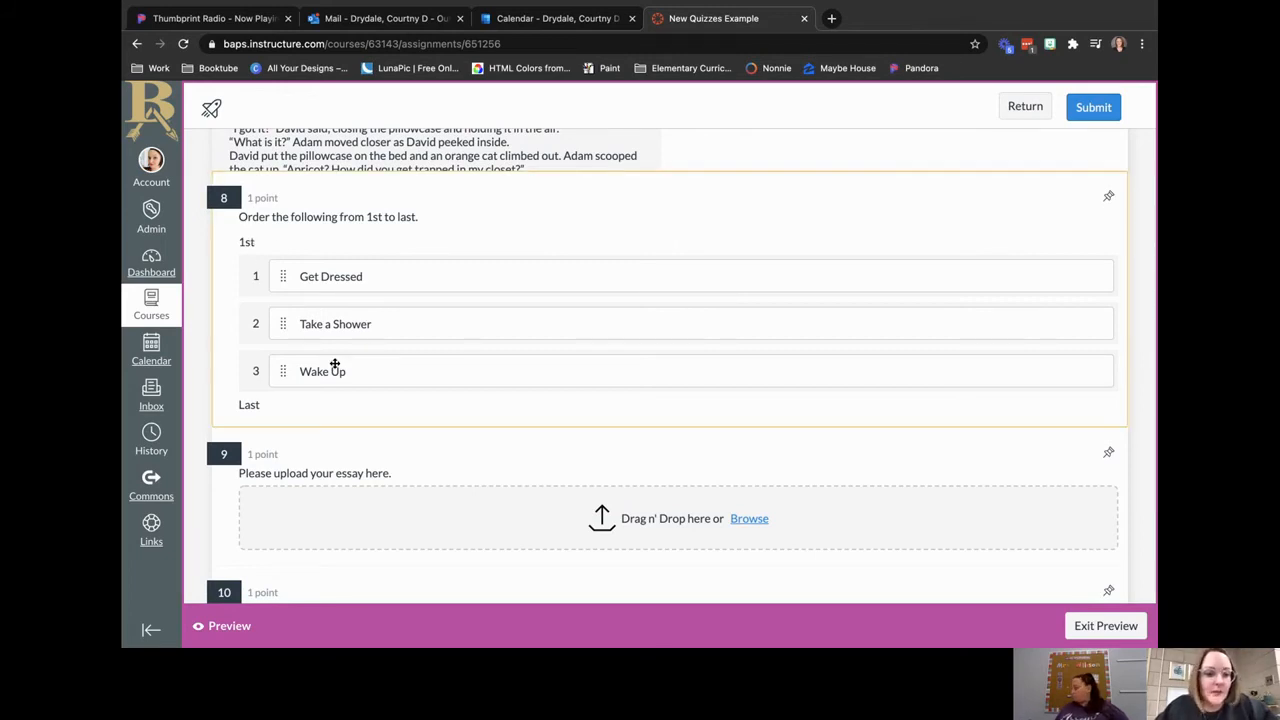
{"action": "left_click_drag", "start_coordinate": [341, 364], "coordinate": [343, 271]}
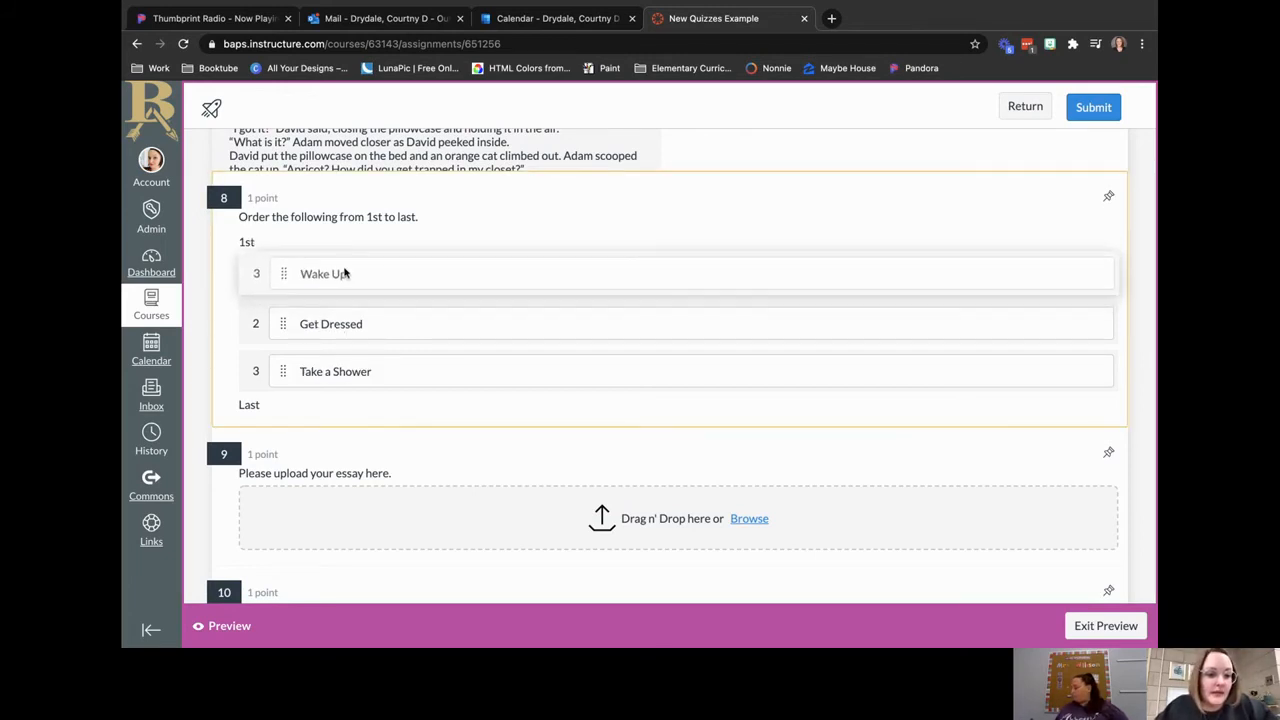
{"action": "left_click_drag", "start_coordinate": [336, 375], "coordinate": [342, 343]}
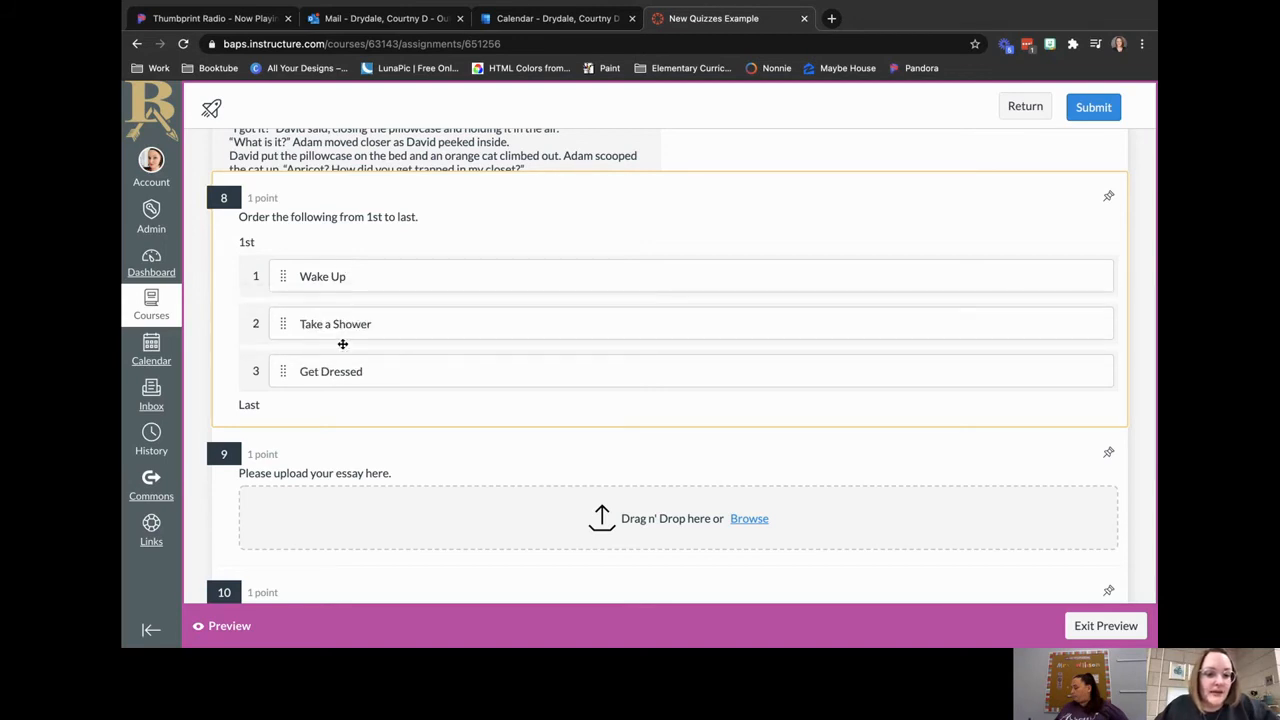
Step: Upload ABCs of Canvas Thumbnails.png as the Question 9 essay file and mark Oklahoma on the Question 10 map
{"action": "scroll", "coordinate": [666, 534], "scroll_direction": "down", "scroll_amount": 3}
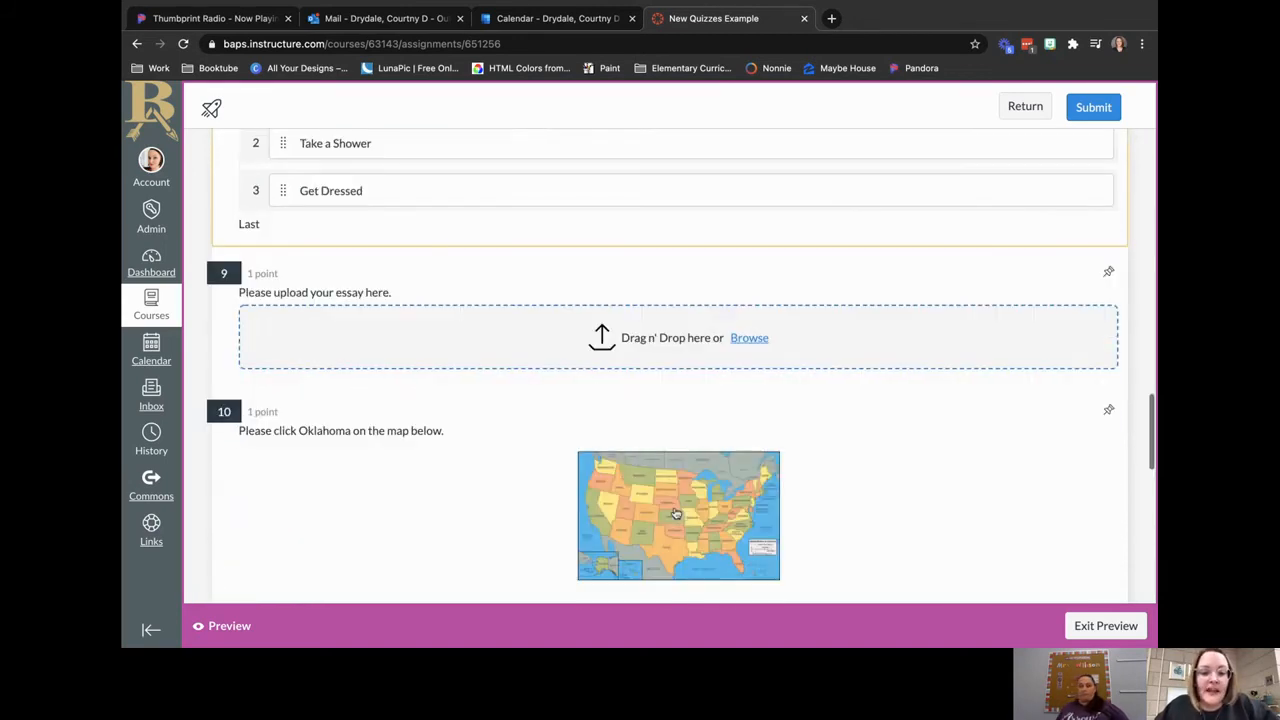
{"action": "left_click", "coordinate": [750, 338]}
{"action": "double_click", "coordinate": [619, 209]}
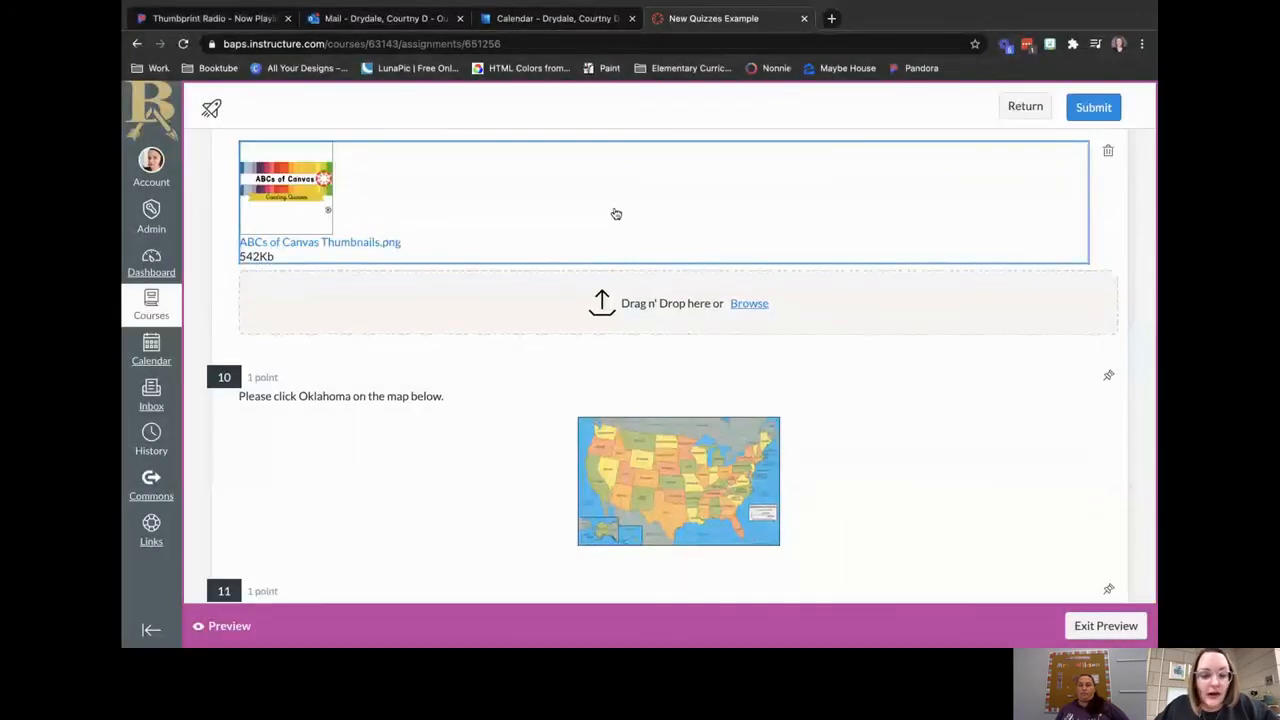
{"action": "scroll", "coordinate": [465, 467], "scroll_direction": "down", "scroll_amount": 3}
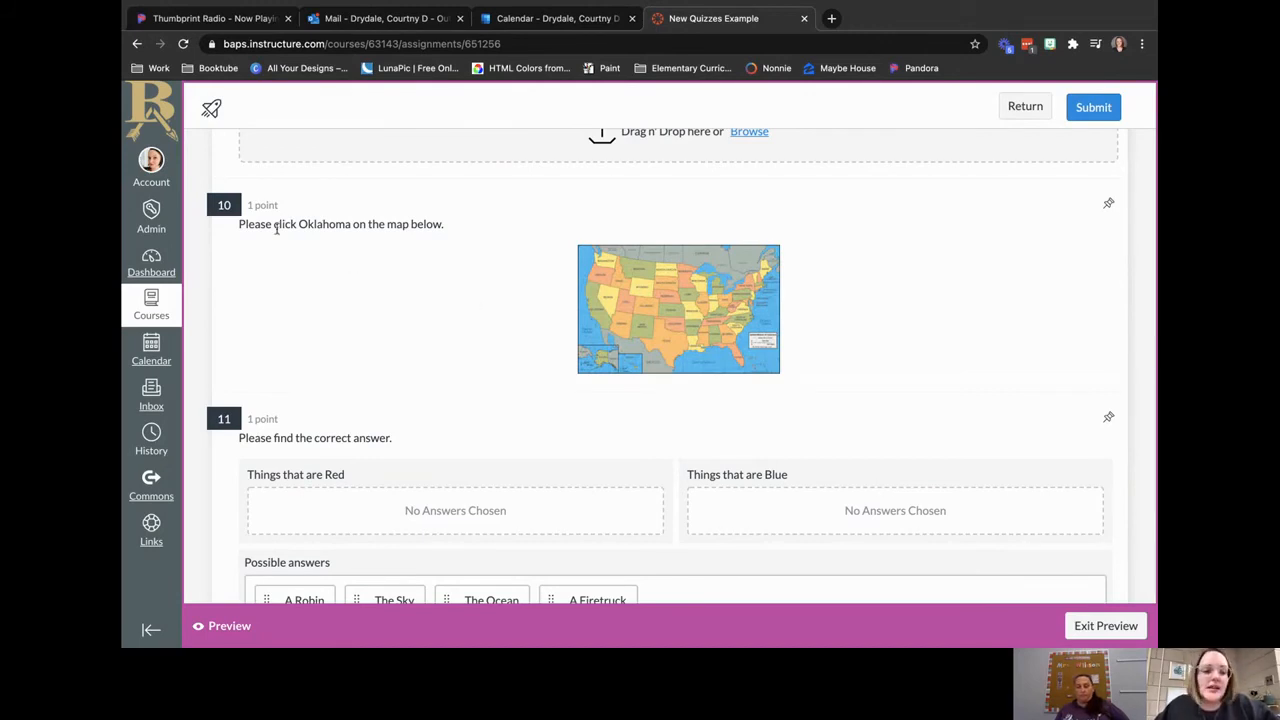
{"action": "left_click", "coordinate": [675, 322]}
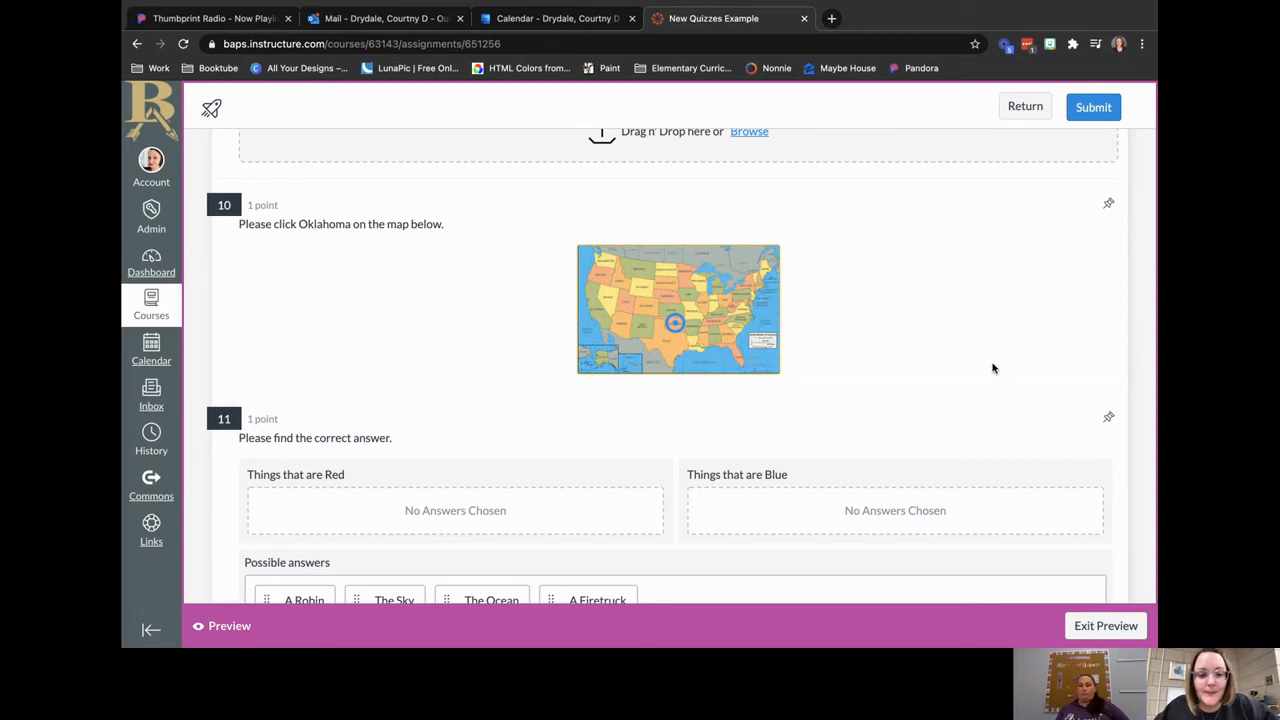
Step: Sort the Question 11 answers, placing A Firetruck, A Robin and The Sky under Red and The Ocean under Blue
{"action": "scroll", "coordinate": [993, 368], "scroll_direction": "down", "scroll_amount": 3}
{"action": "scroll", "coordinate": [993, 368], "scroll_direction": "up", "scroll_amount": 1}
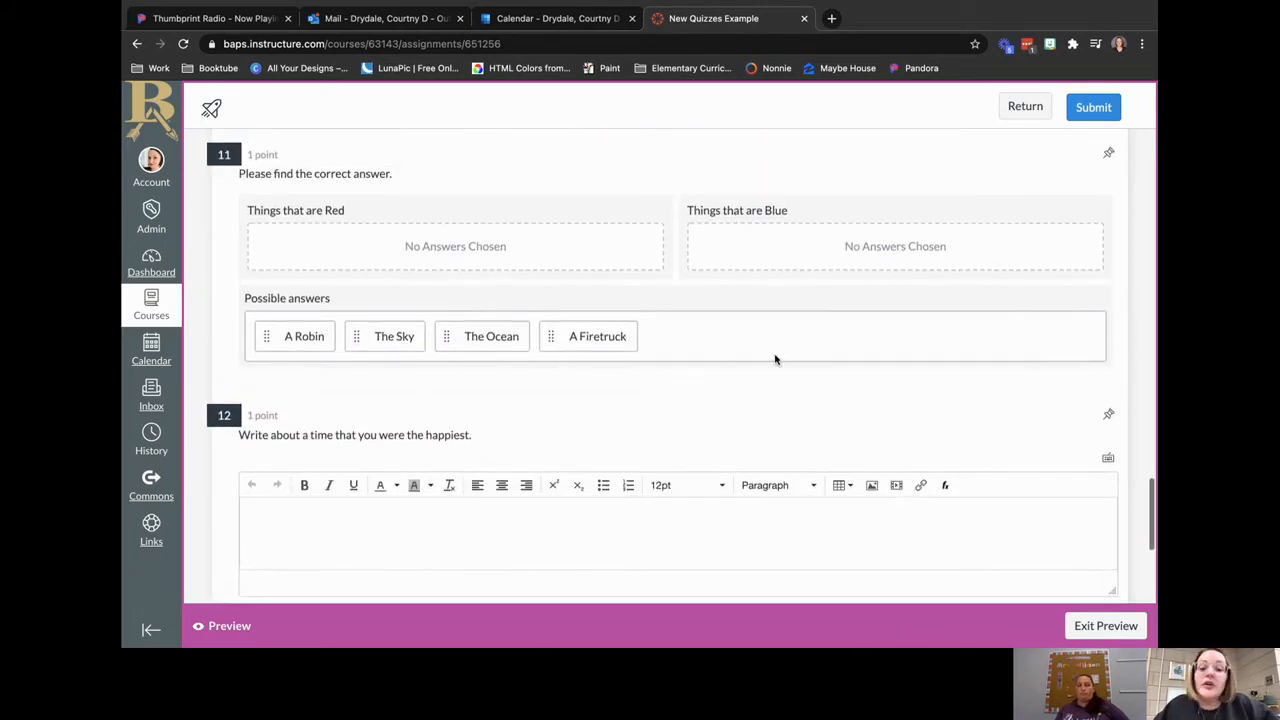
{"action": "left_click_drag", "start_coordinate": [566, 338], "coordinate": [376, 263]}
{"action": "left_click_drag", "start_coordinate": [300, 336], "coordinate": [402, 240]}
{"action": "left_click_drag", "start_coordinate": [388, 327], "coordinate": [729, 243]}
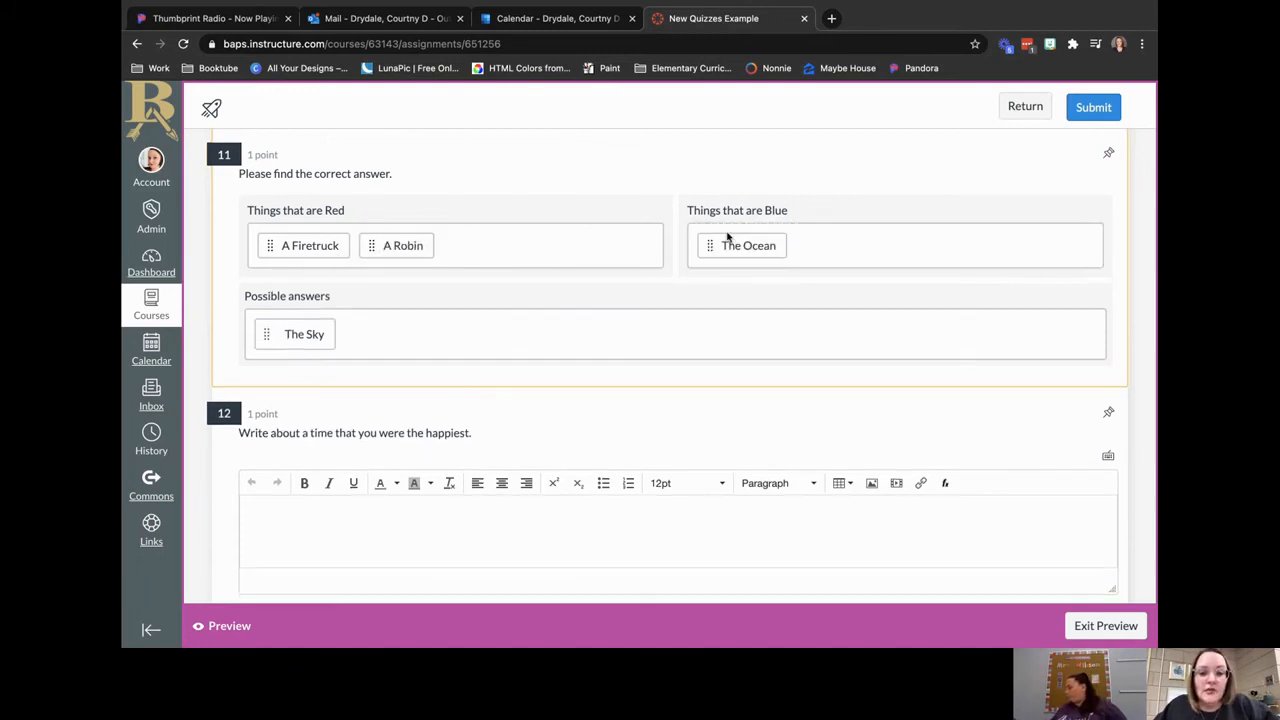
{"action": "left_click_drag", "start_coordinate": [312, 338], "coordinate": [574, 234]}
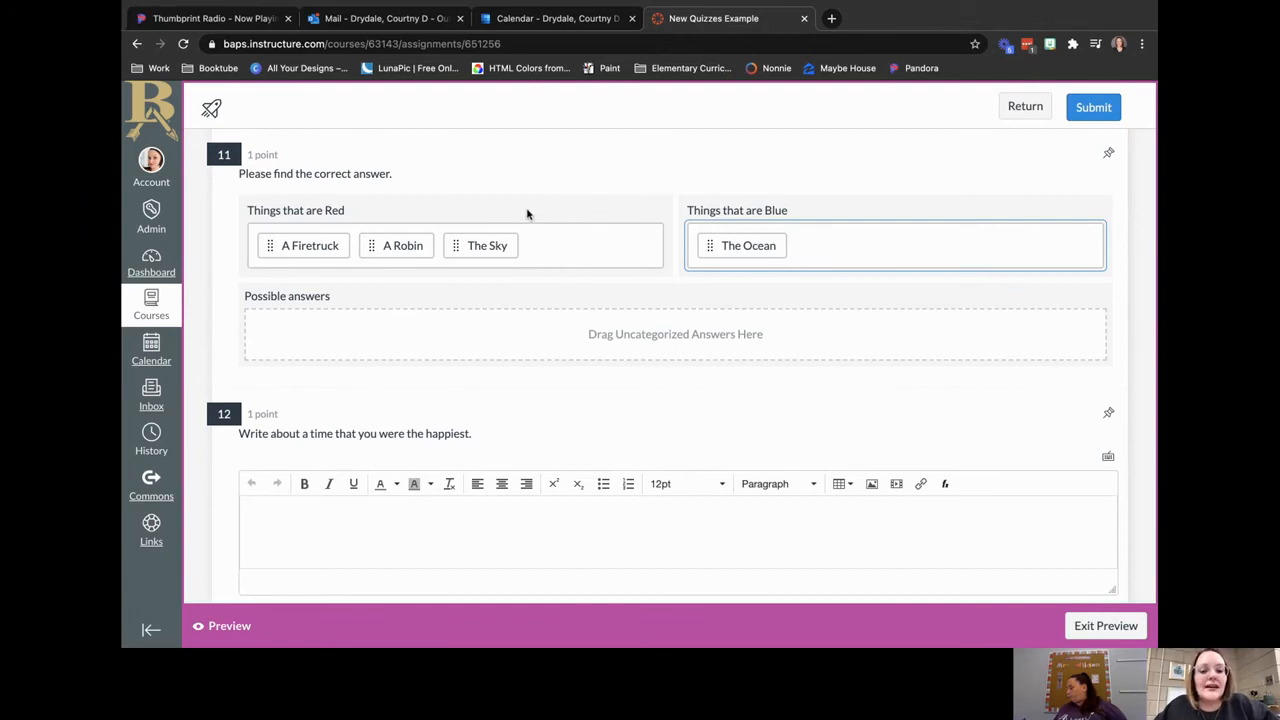
Step: Answer essay Question 12 about the happiest time with "When my son was born."
{"action": "scroll", "coordinate": [531, 434], "scroll_direction": "down", "scroll_amount": 2}
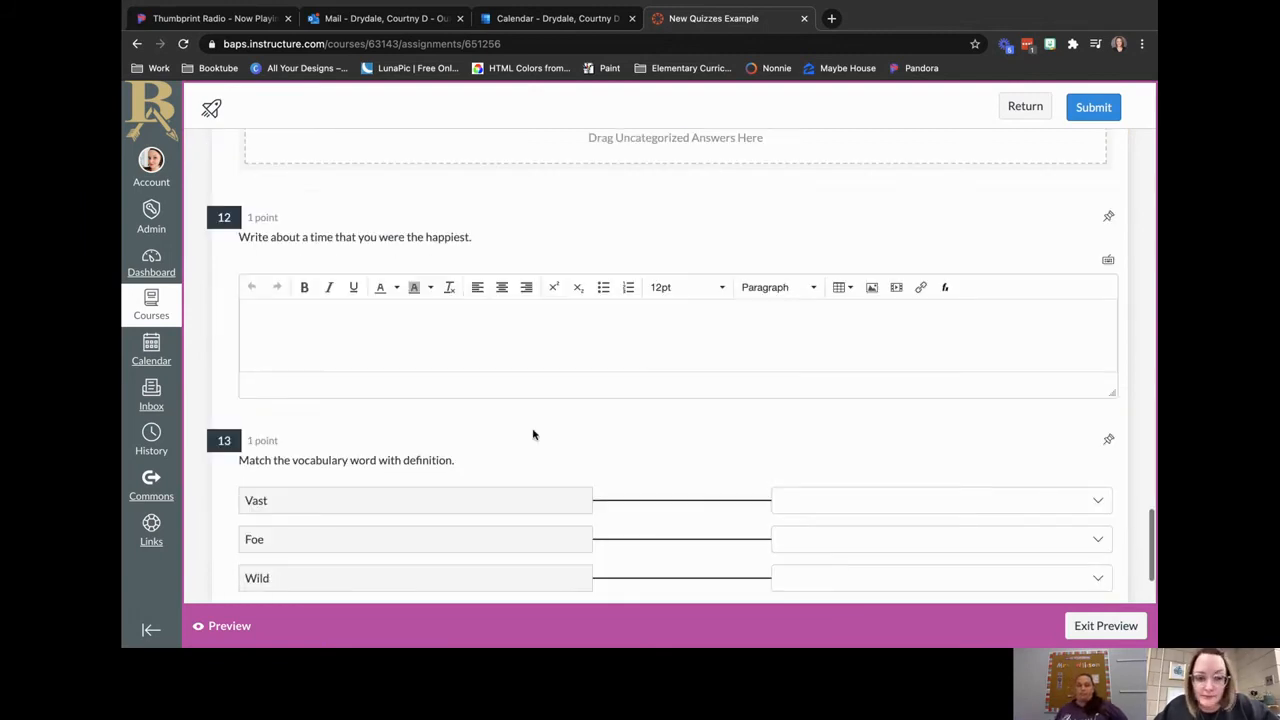
{"action": "left_click", "coordinate": [468, 351]}
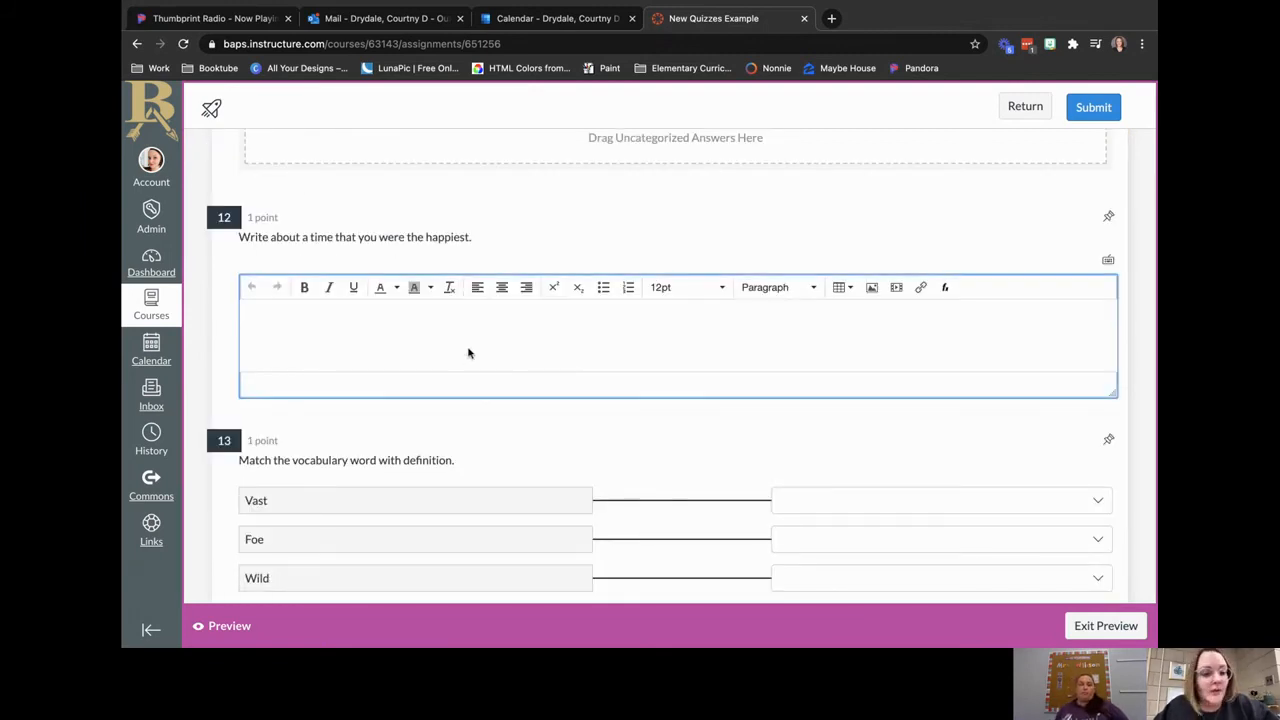
{"action": "type", "text": "When my son was born."}
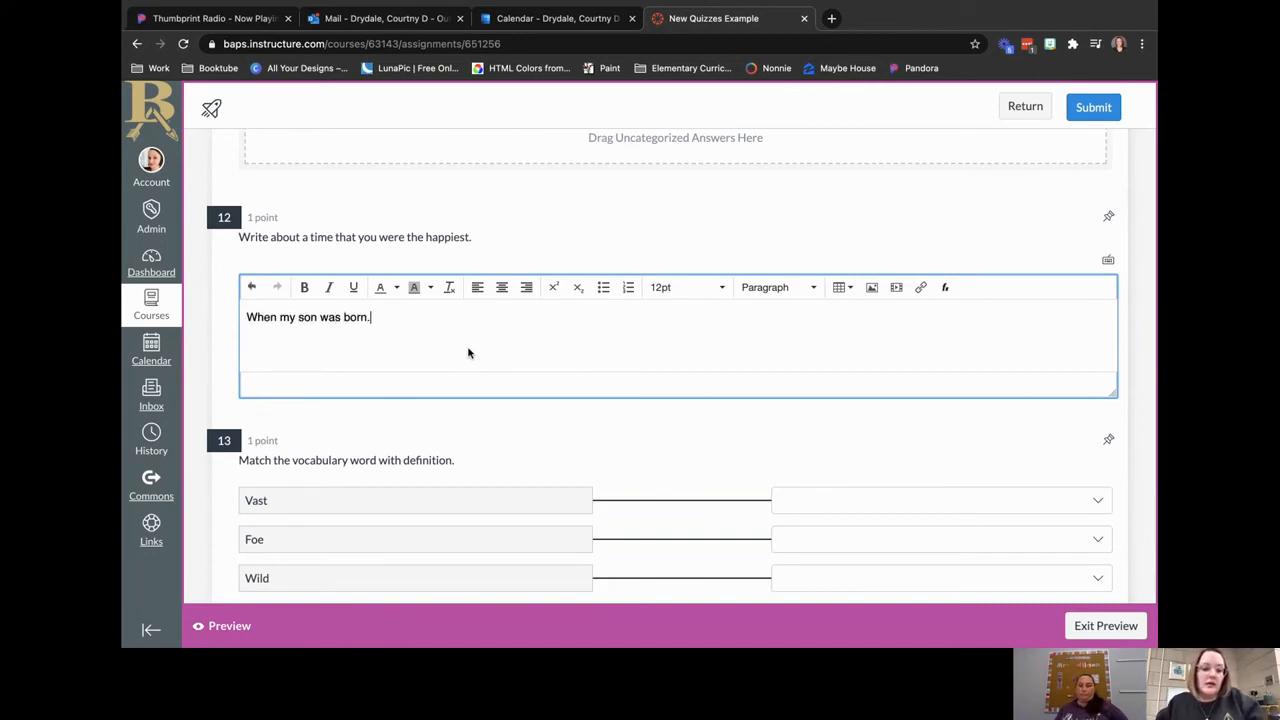
Step: Match Vast with Huge, Foe with Enemy, Wild with Untamed and Furious with Angry in Question 13, and submit the quiz
{"action": "scroll", "coordinate": [662, 488], "scroll_direction": "down", "scroll_amount": 2}
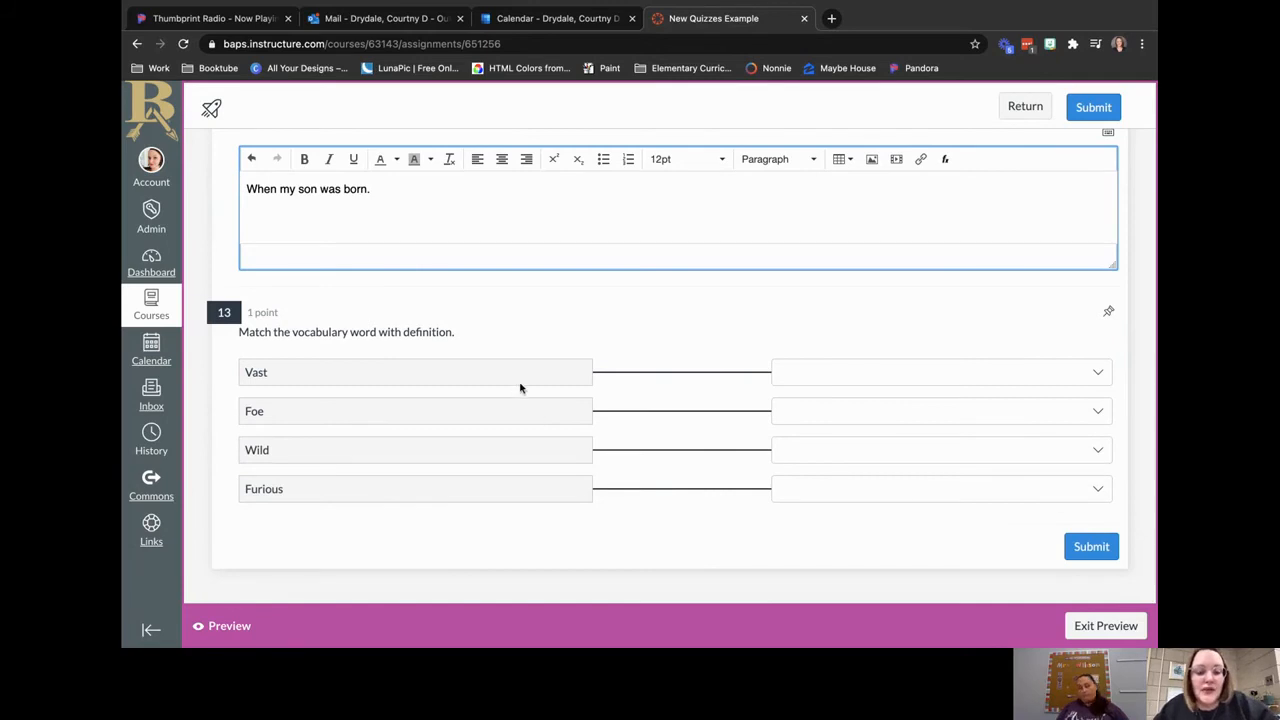
{"action": "left_click", "coordinate": [886, 380]}
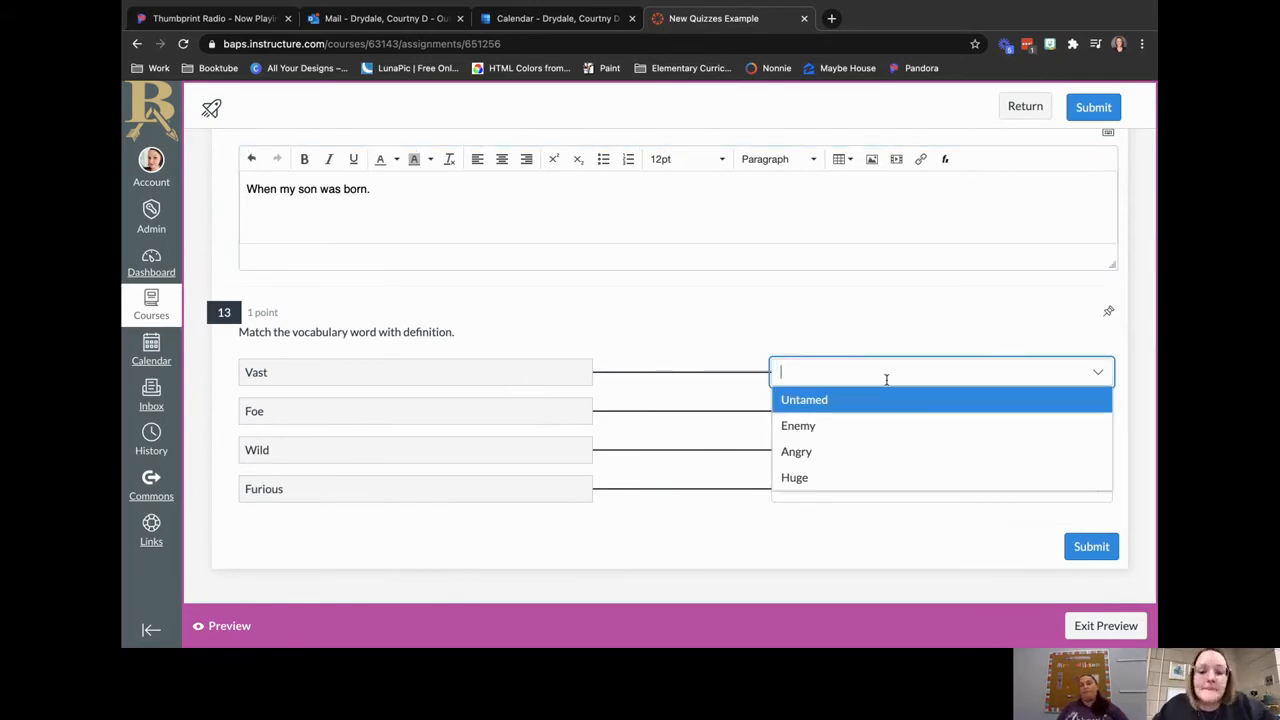
{"action": "left_click", "coordinate": [866, 478]}
{"action": "left_click", "coordinate": [842, 407]}
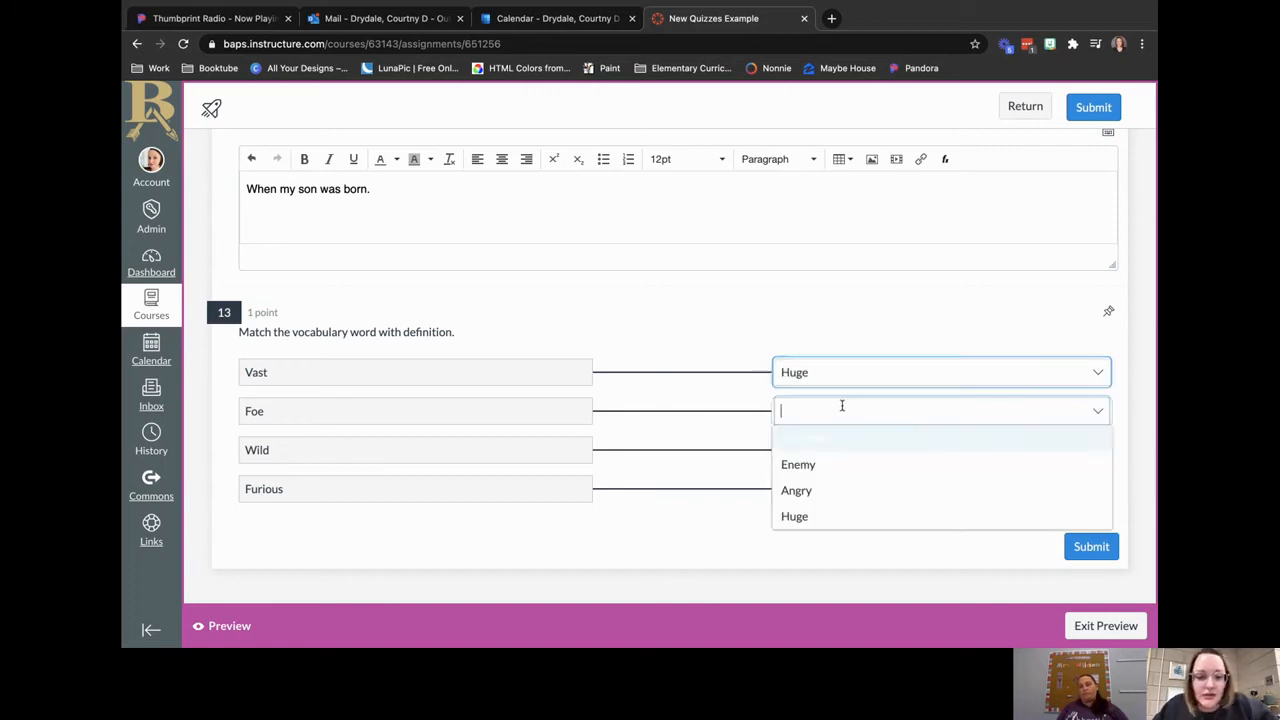
{"action": "left_click", "coordinate": [826, 466]}
{"action": "left_click", "coordinate": [826, 456]}
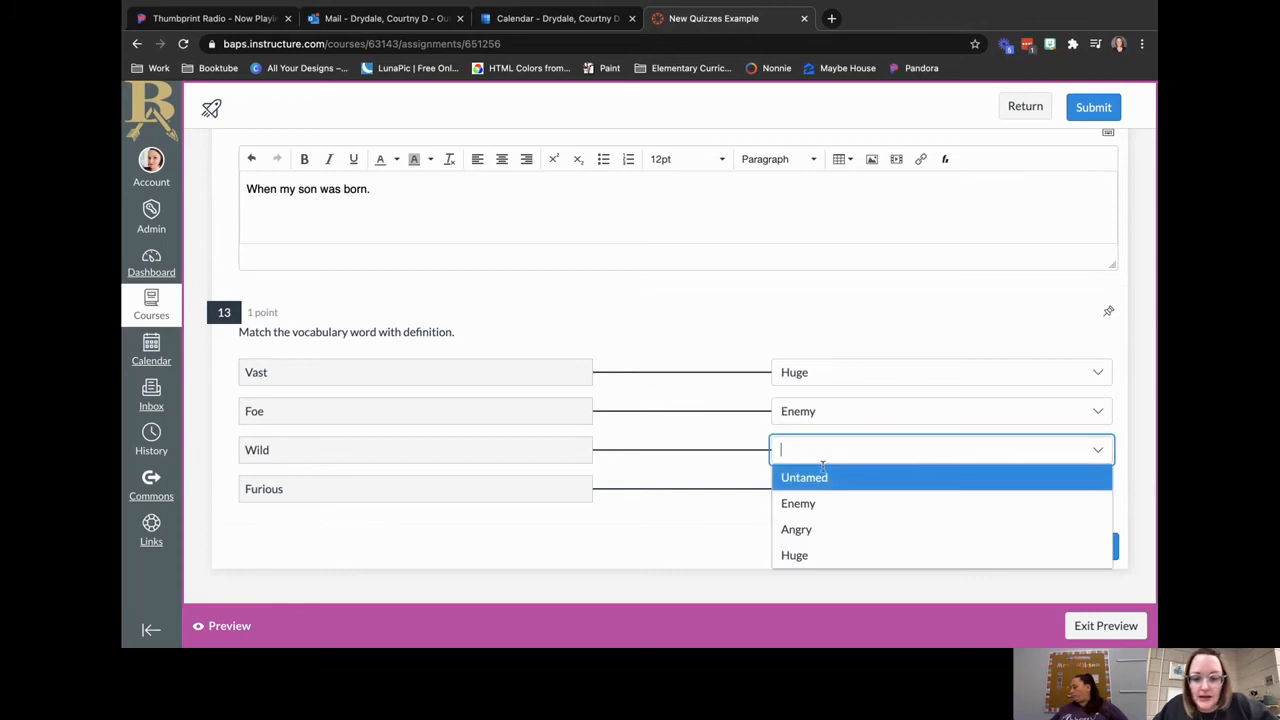
{"action": "left_click", "coordinate": [820, 478]}
{"action": "left_click", "coordinate": [819, 482]}
{"action": "left_click", "coordinate": [810, 568]}
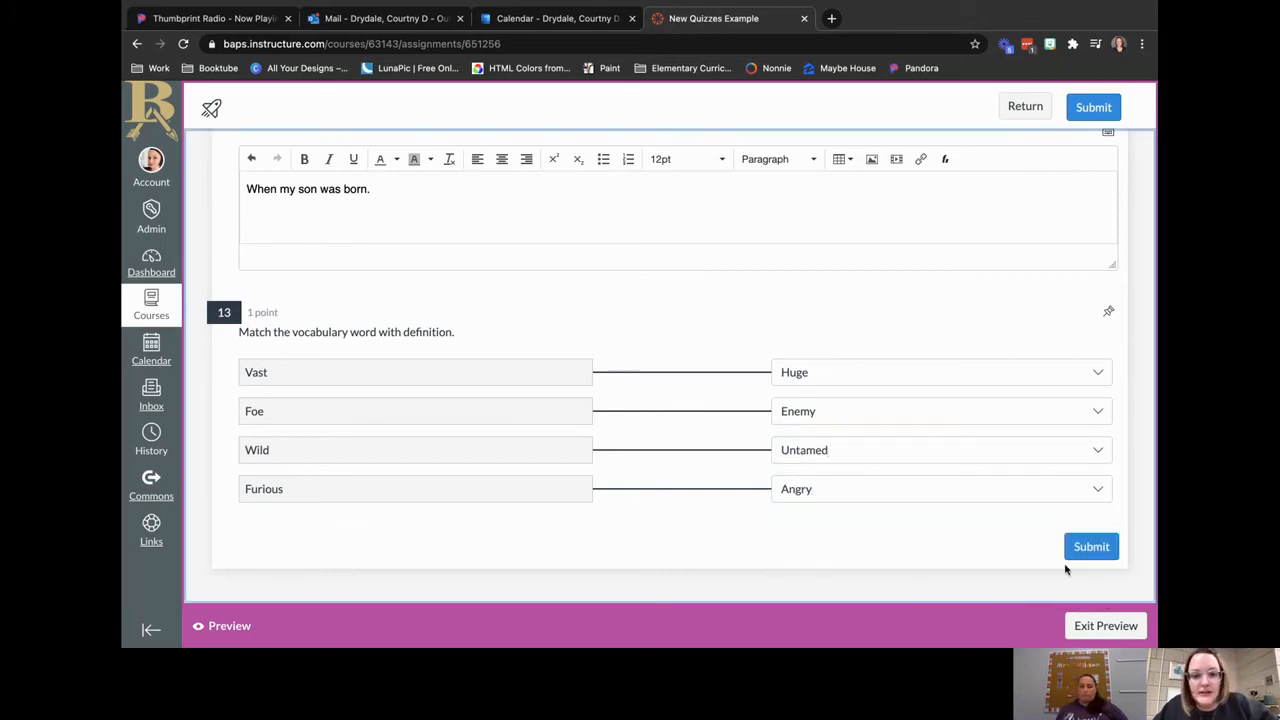
{"action": "left_click", "coordinate": [1090, 545]}
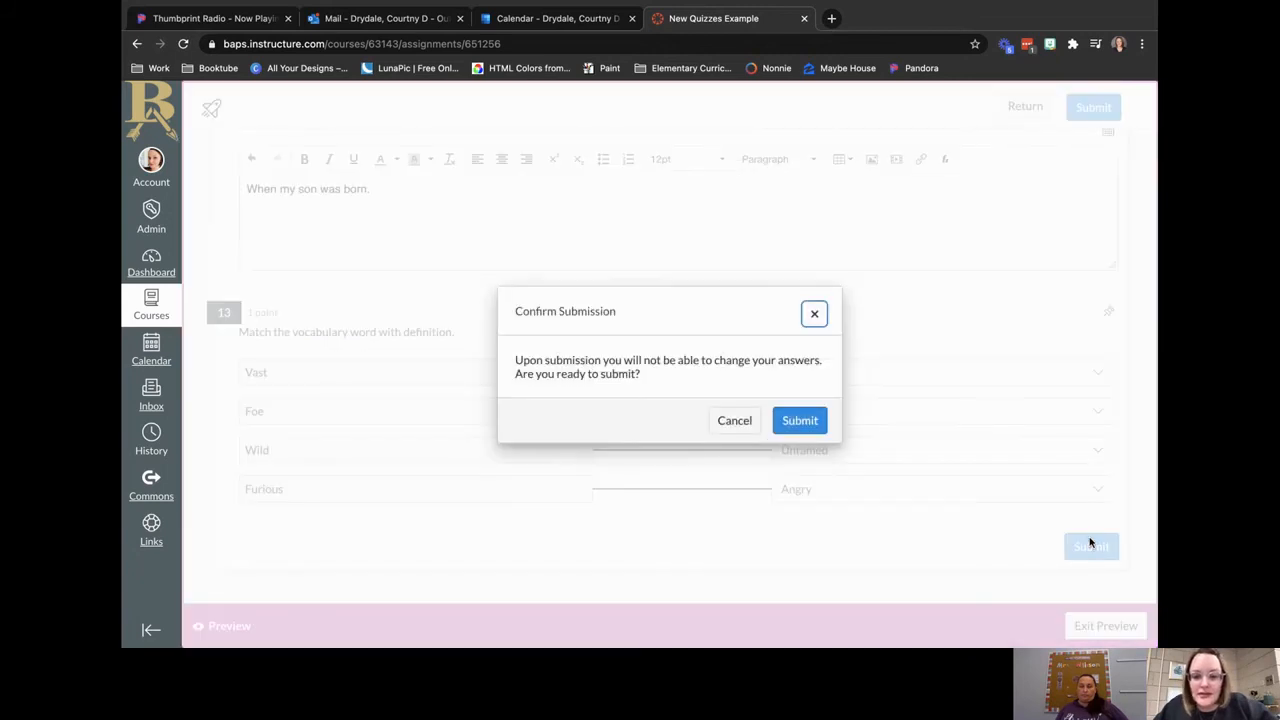
{"action": "left_click", "coordinate": [814, 426]}
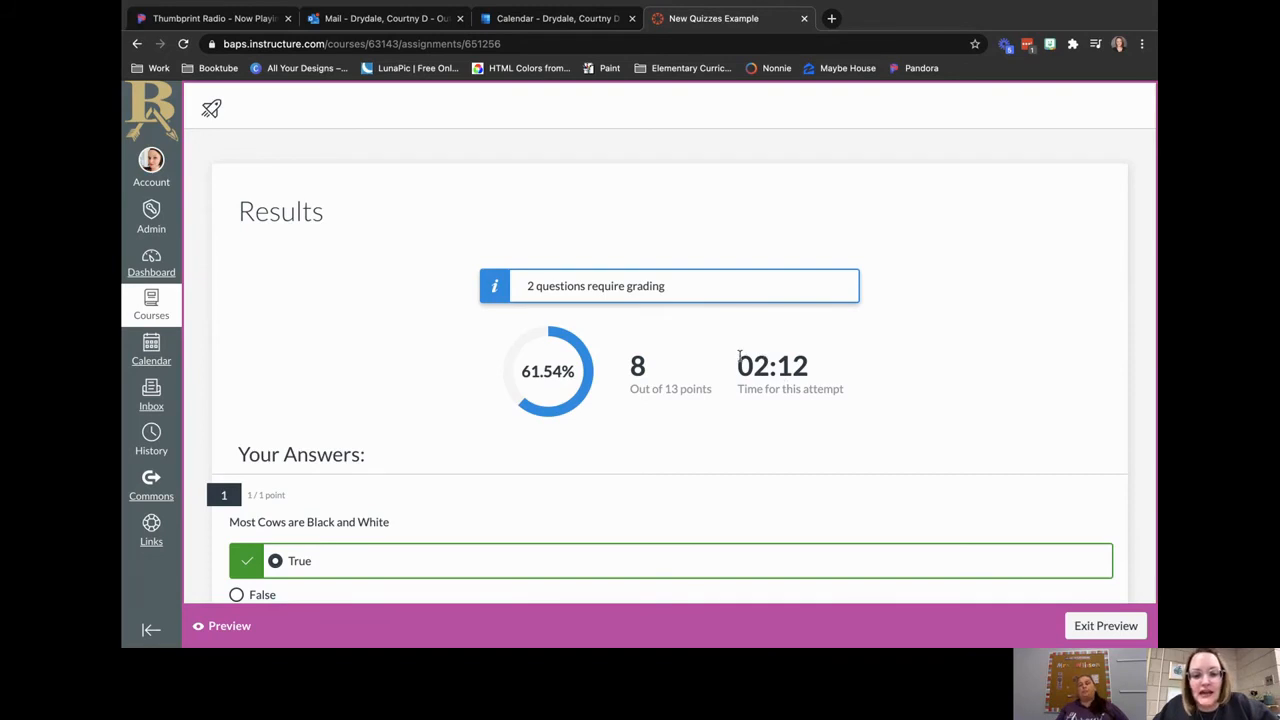
Step: Review the quiz results, checking the graded responses and correct answers through Question 13, and exit the preview
{"action": "scroll", "coordinate": [790, 383], "scroll_direction": "down", "scroll_amount": 5}
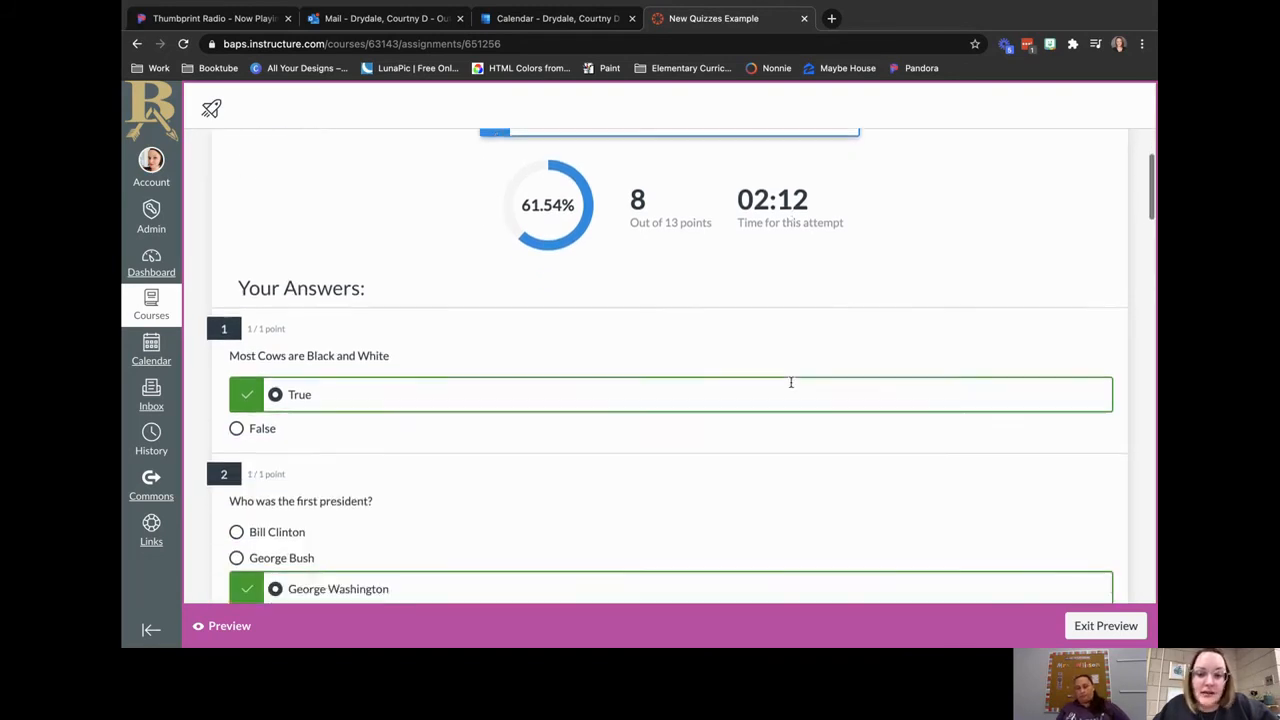
{"action": "scroll", "coordinate": [790, 386], "scroll_direction": "down", "scroll_amount": 4}
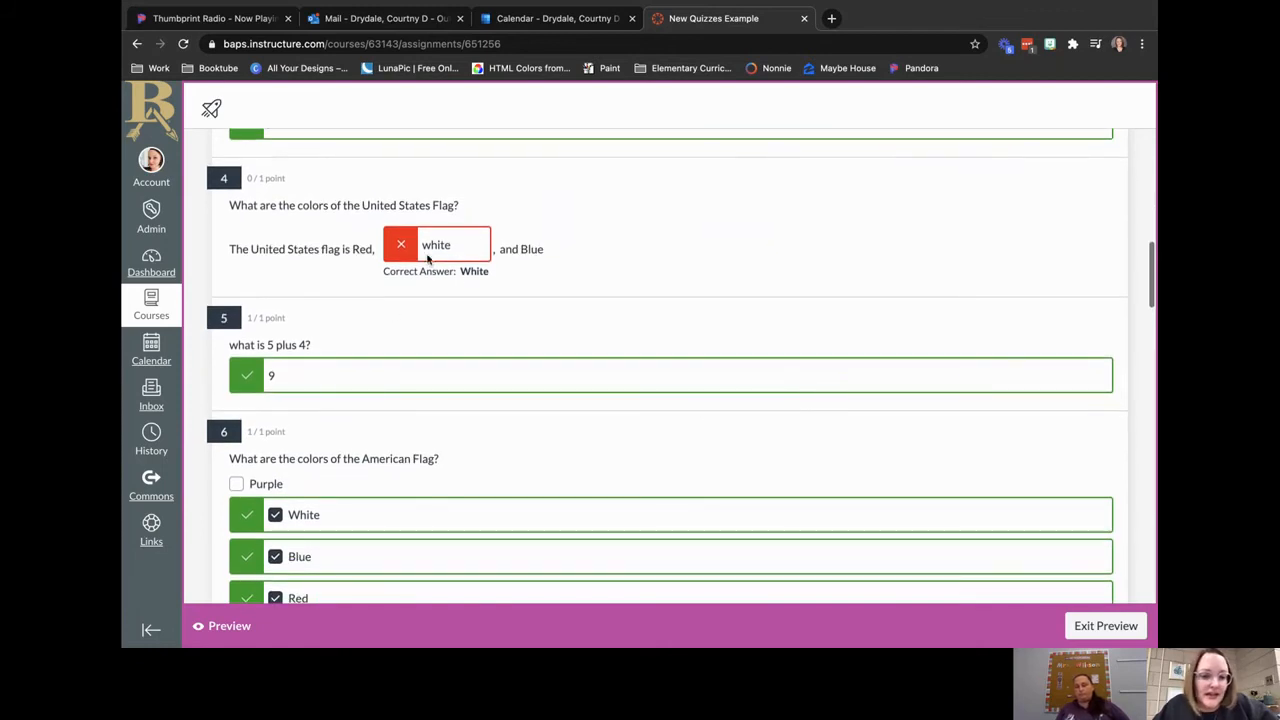
{"action": "left_click", "coordinate": [473, 275]}
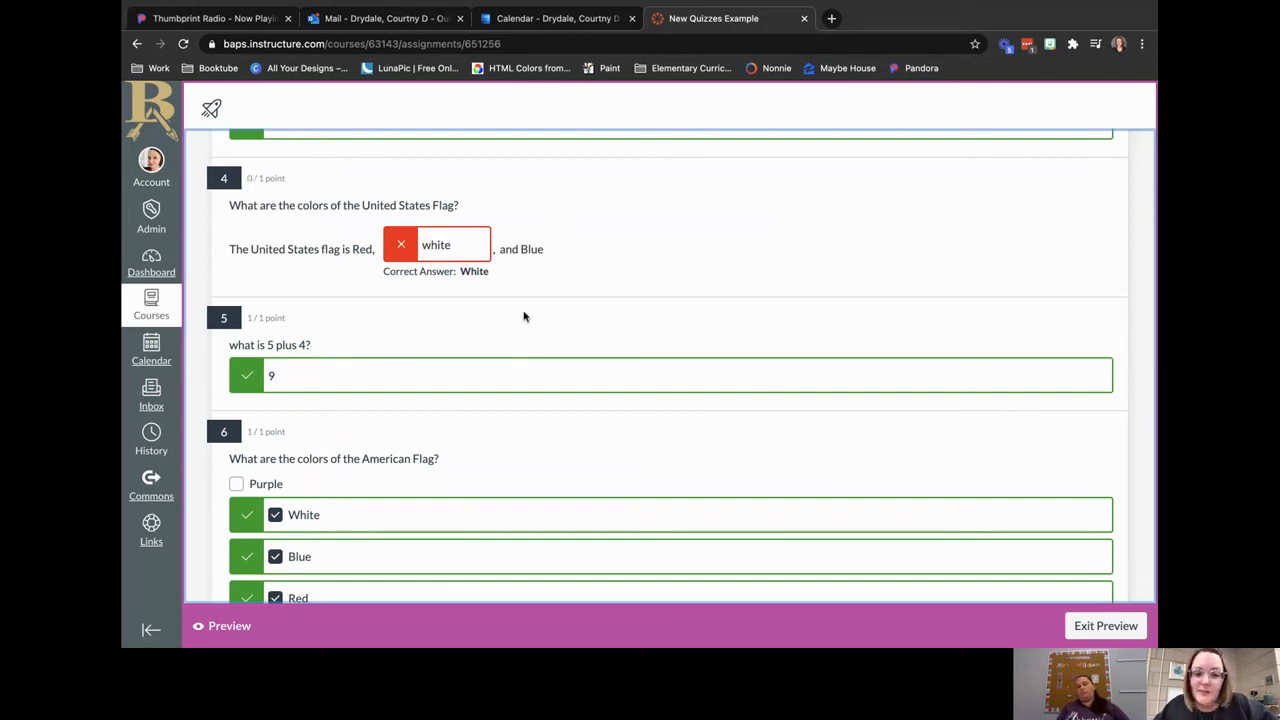
{"action": "scroll", "coordinate": [523, 316], "scroll_direction": "down", "scroll_amount": 5}
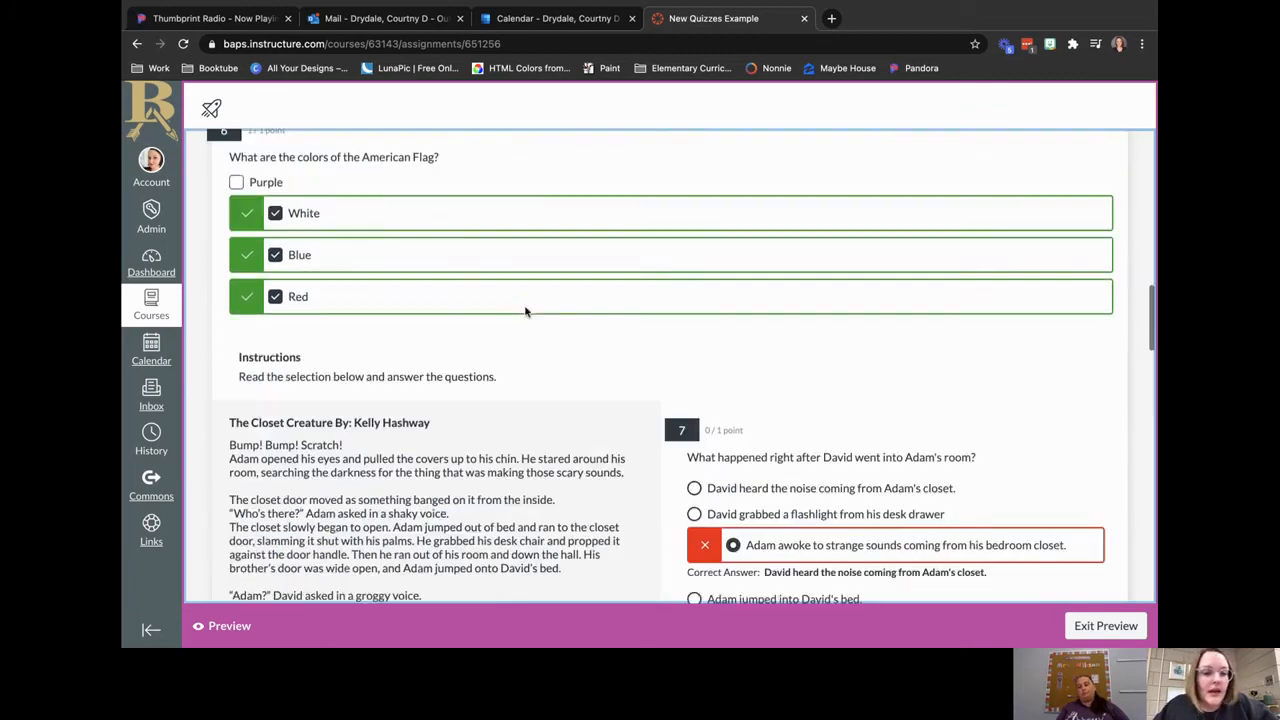
{"action": "scroll", "coordinate": [703, 471], "scroll_direction": "down", "scroll_amount": 2}
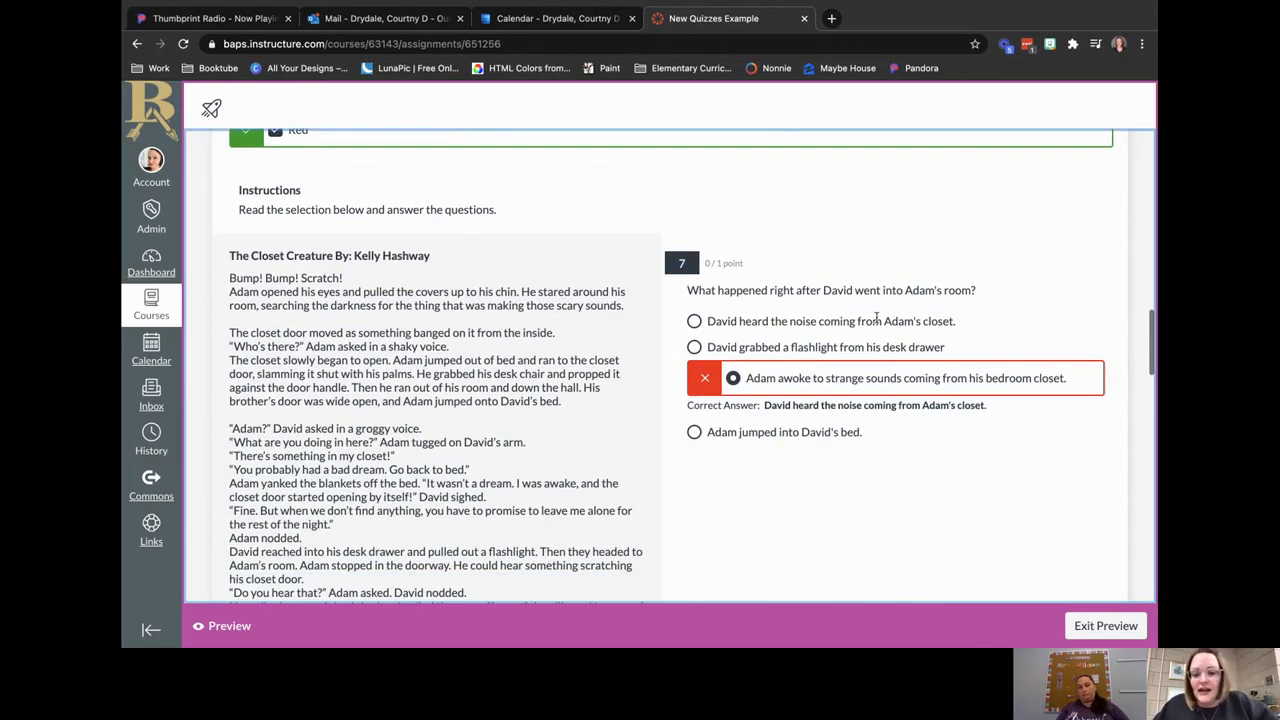
{"action": "scroll", "coordinate": [802, 455], "scroll_direction": "down", "scroll_amount": 2}
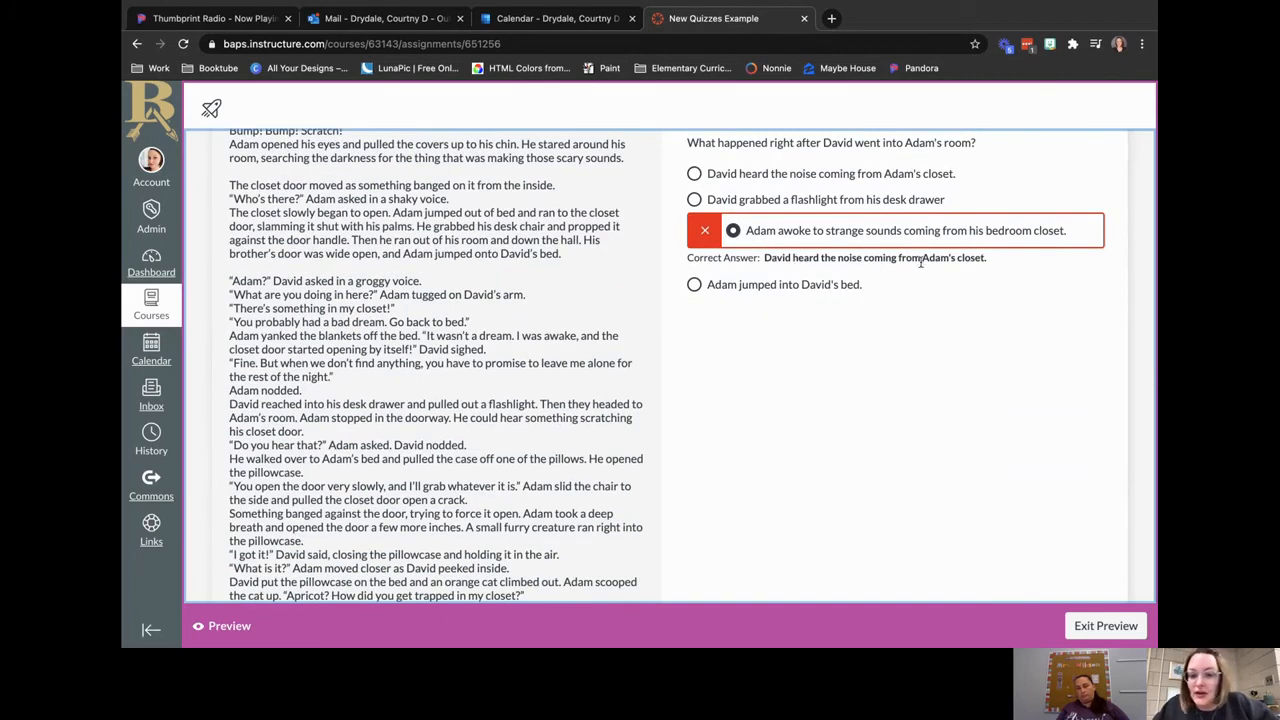
{"action": "scroll", "coordinate": [909, 438], "scroll_direction": "down", "scroll_amount": 15}
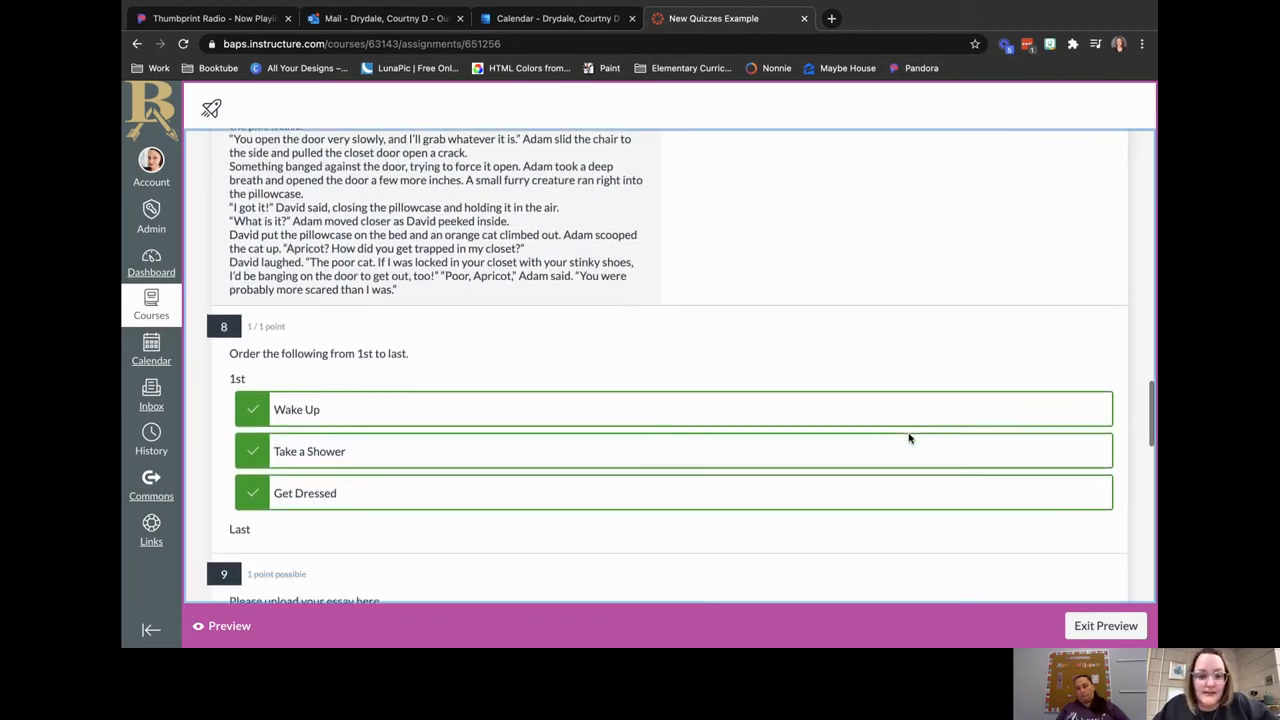
{"action": "scroll", "coordinate": [909, 438], "scroll_direction": "down", "scroll_amount": 2}
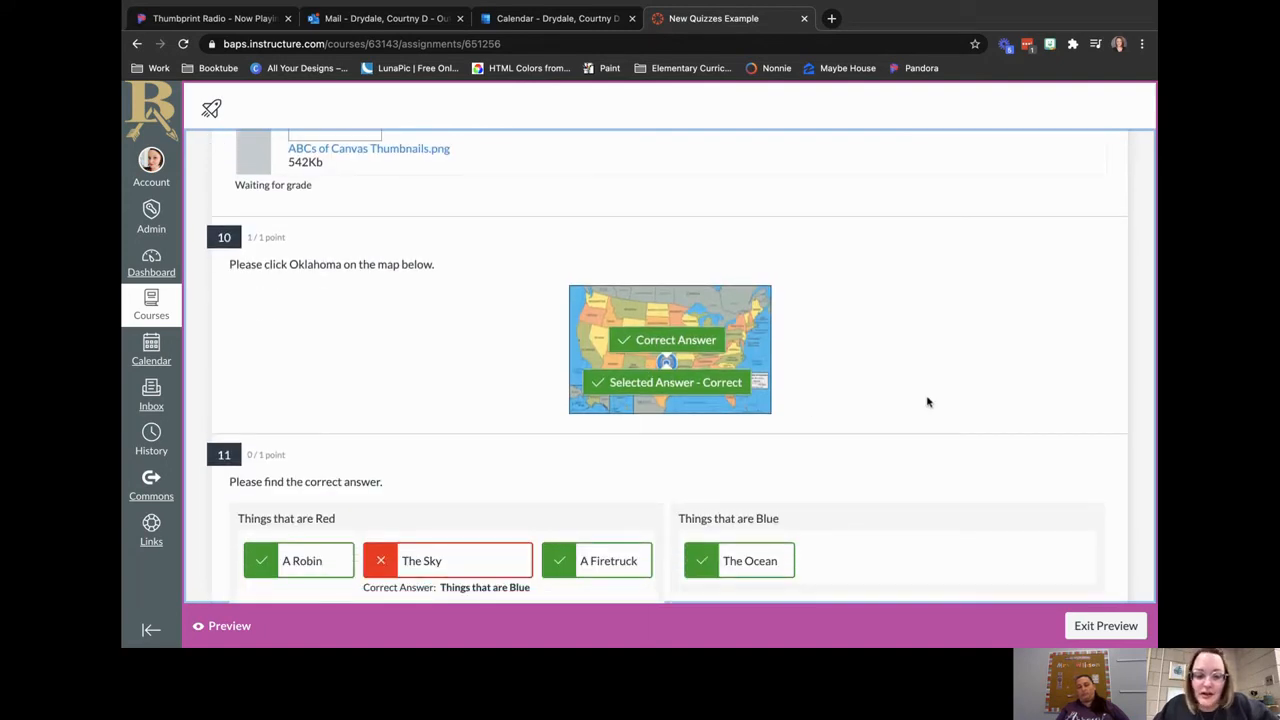
{"action": "scroll", "coordinate": [927, 402], "scroll_direction": "down", "scroll_amount": 5}
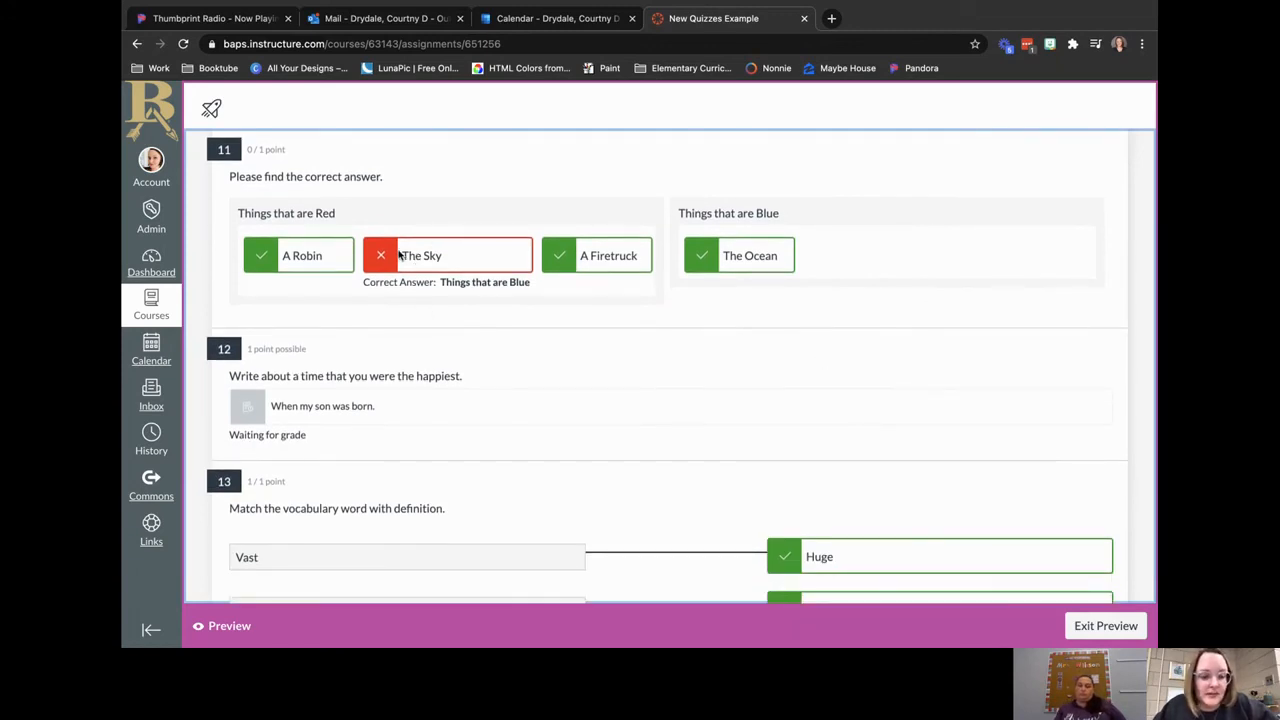
{"action": "scroll", "coordinate": [566, 416], "scroll_direction": "down", "scroll_amount": 3}
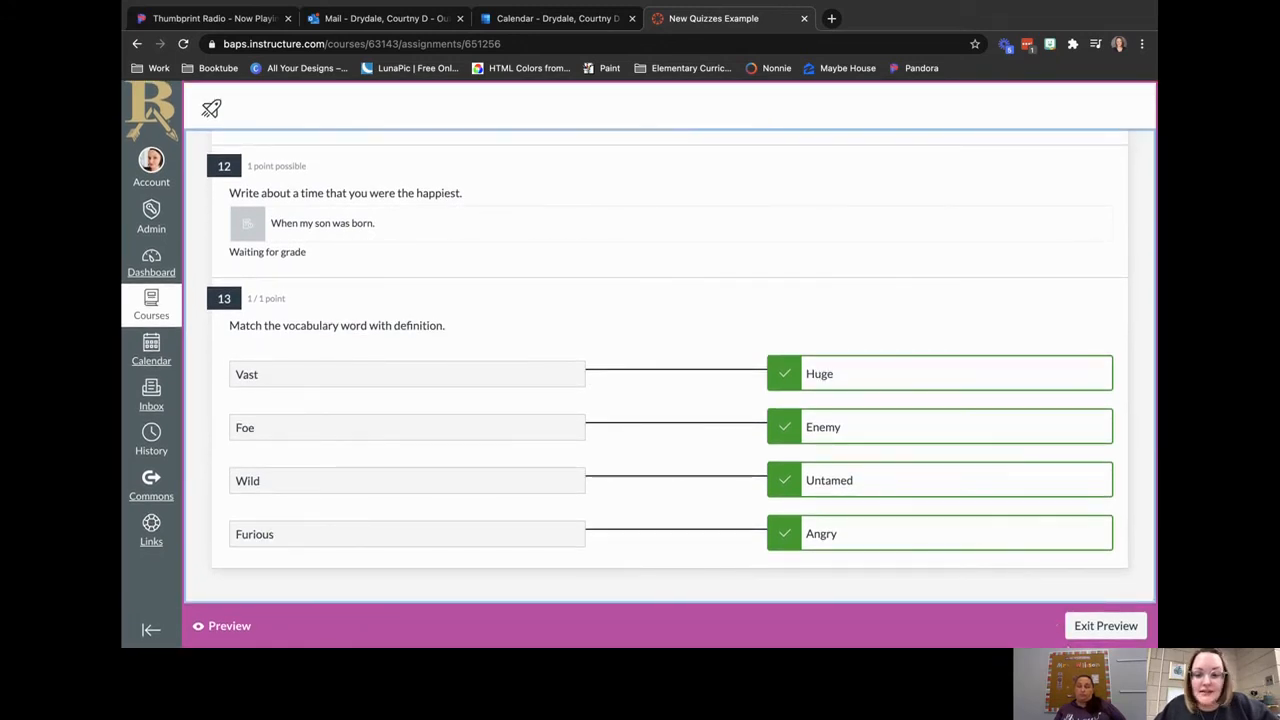
{"action": "left_click", "coordinate": [1084, 626]}
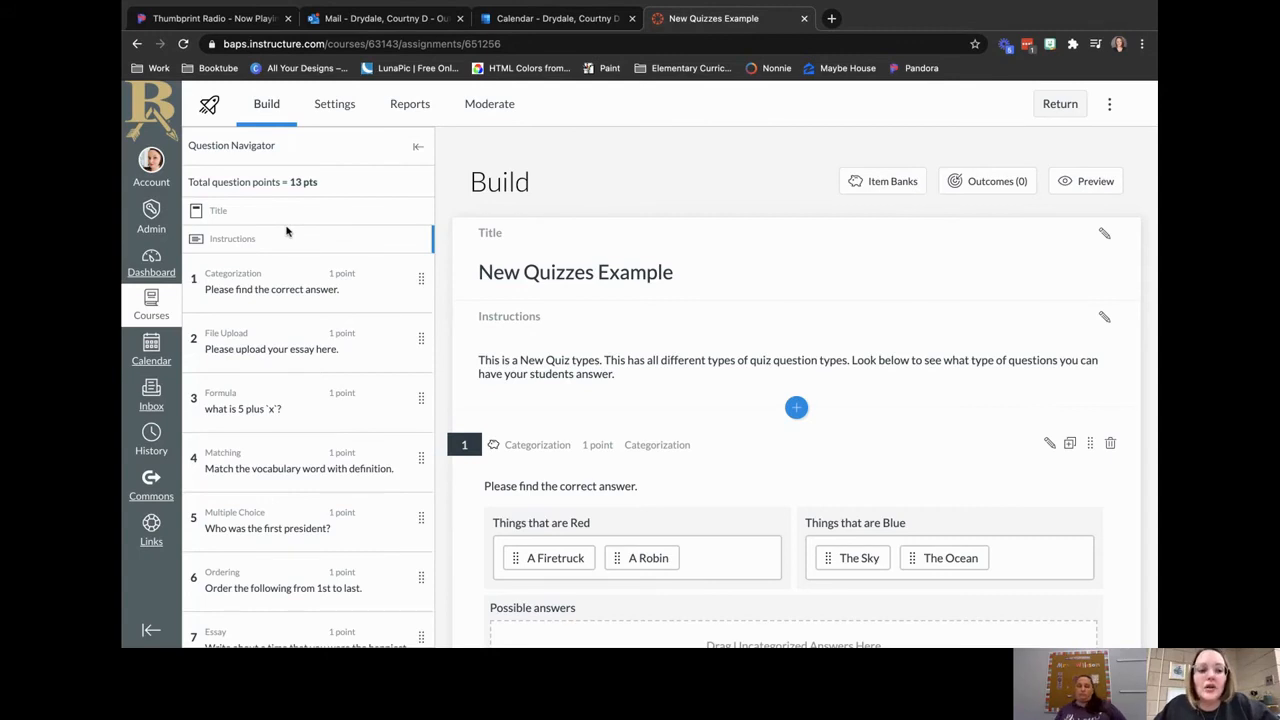
Step: Go to the Tech Thursdays course from the dashboard and open its list of quizzes
{"action": "left_click", "coordinate": [151, 262]}
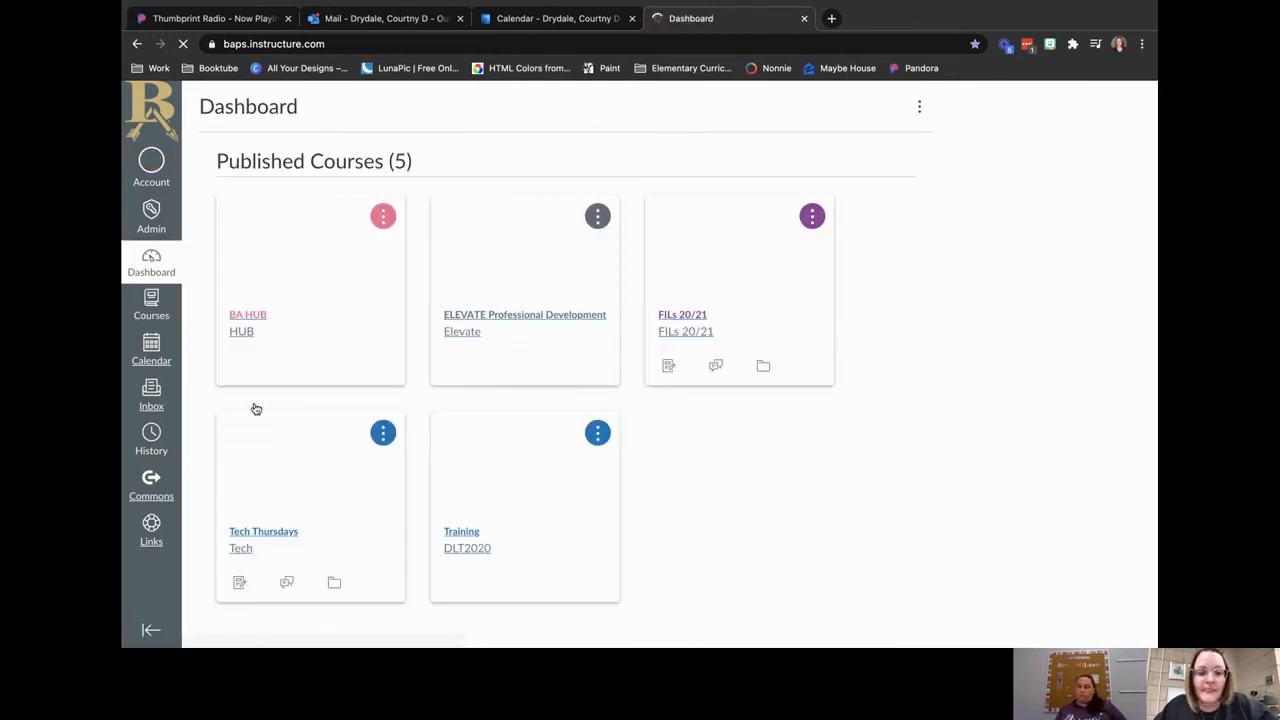
{"action": "left_click", "coordinate": [255, 539]}
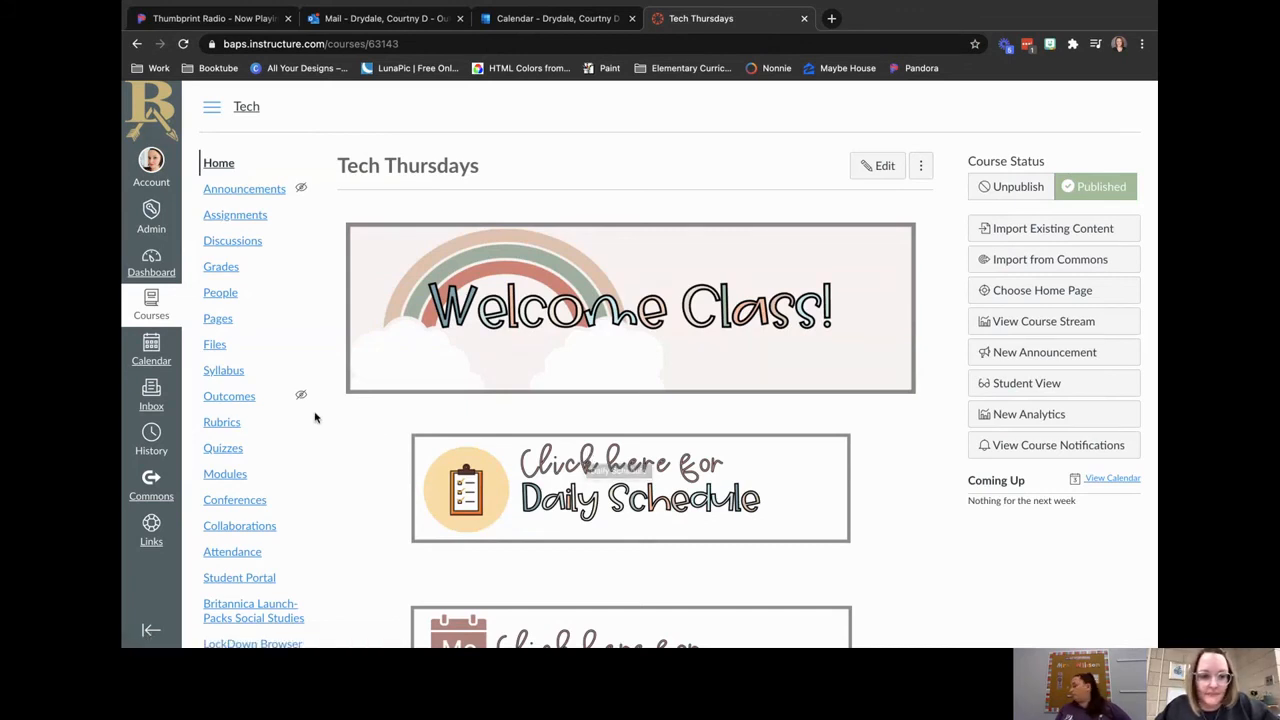
{"action": "left_click", "coordinate": [238, 450]}
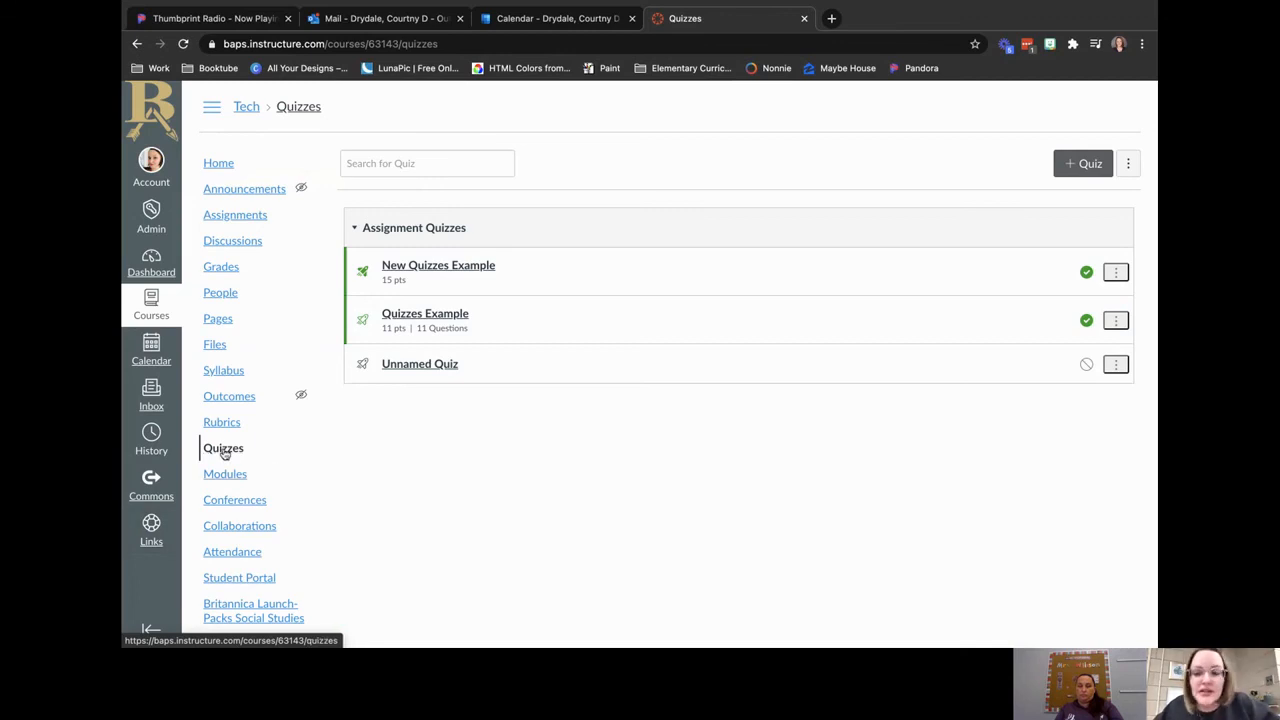
Step: Create a new quiz with the Classic Quizzes engine and look over its detail options
{"action": "left_click", "coordinate": [1102, 168]}
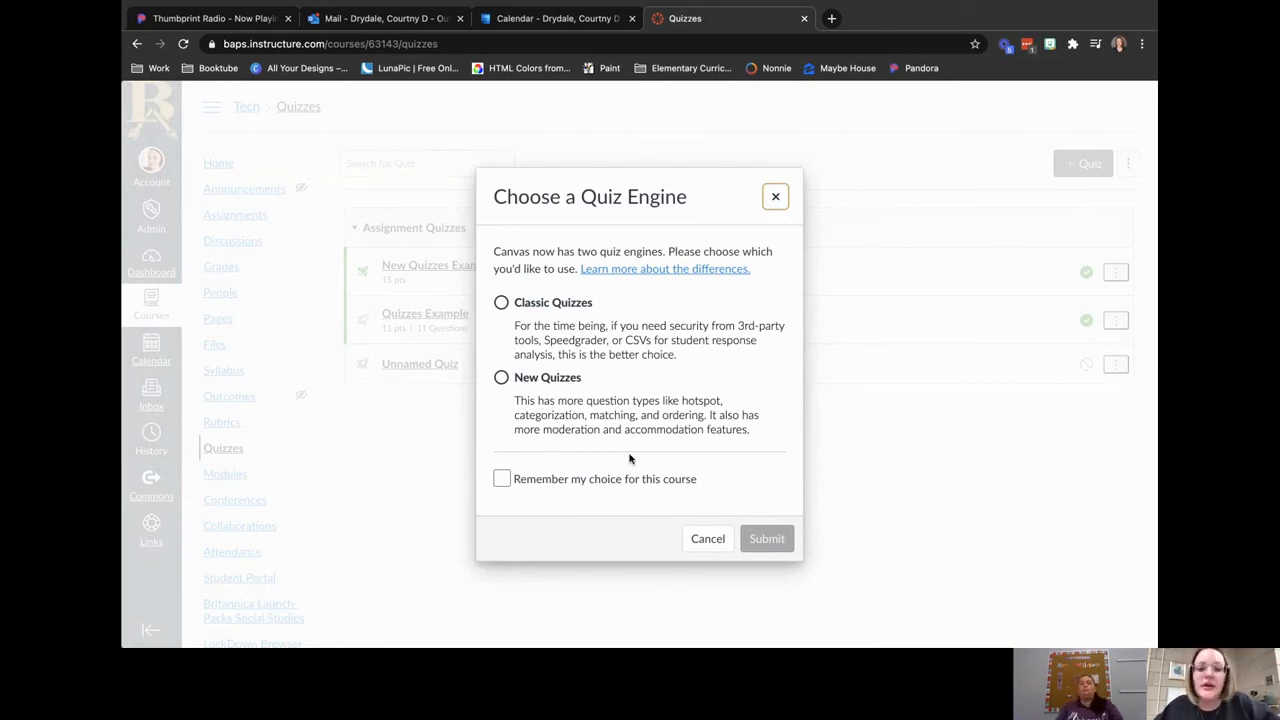
{"action": "left_click", "coordinate": [501, 303]}
{"action": "left_click", "coordinate": [779, 541]}
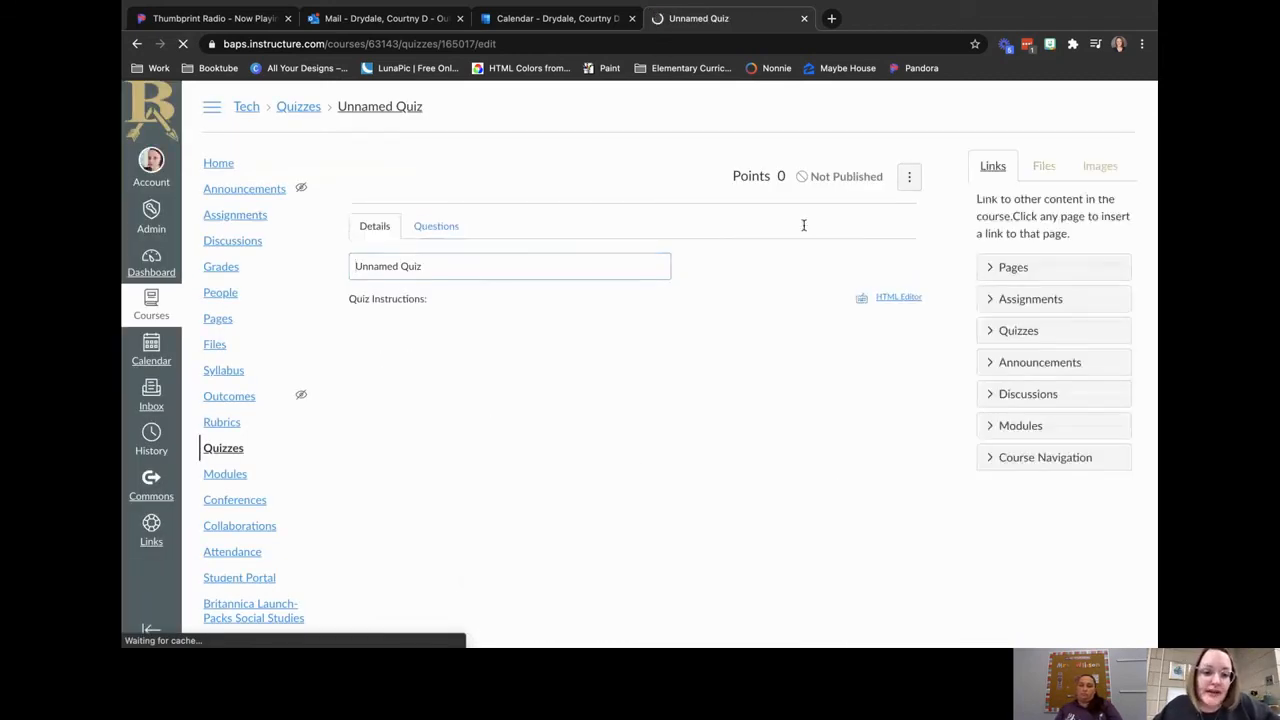
{"action": "scroll", "coordinate": [706, 434], "scroll_direction": "down", "scroll_amount": 10}
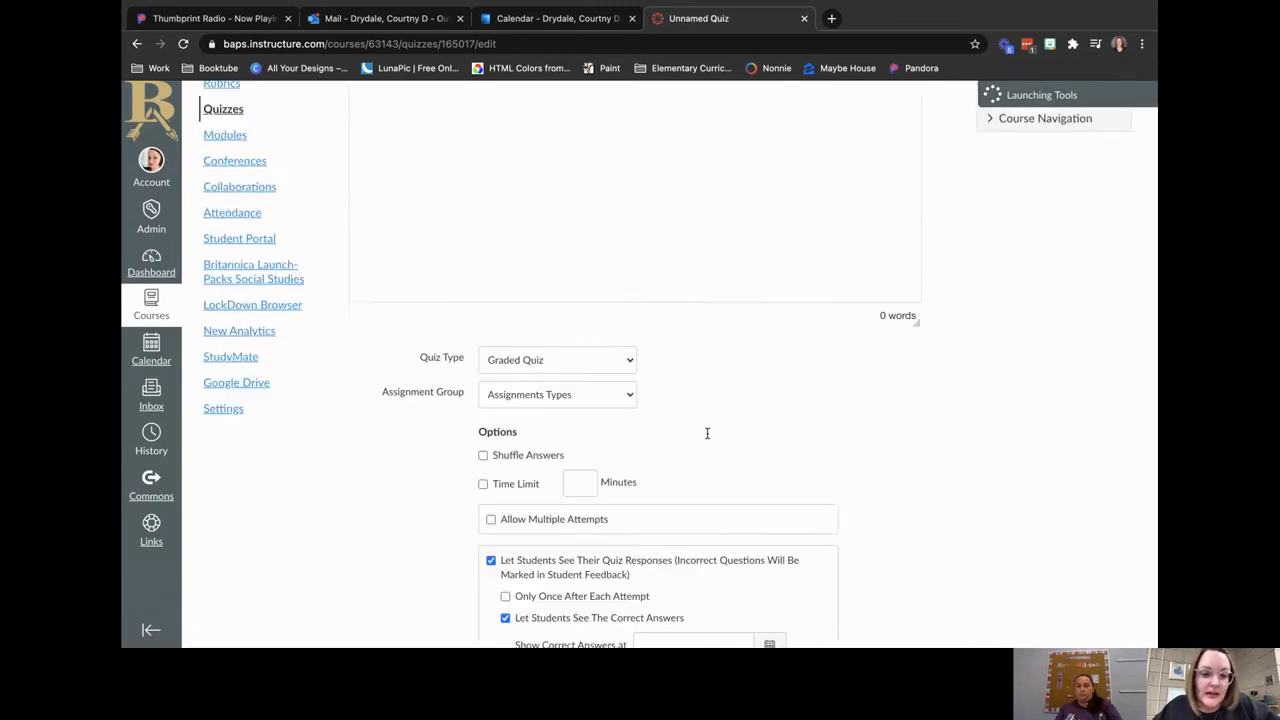
{"action": "scroll", "coordinate": [709, 422], "scroll_direction": "up", "scroll_amount": 10}
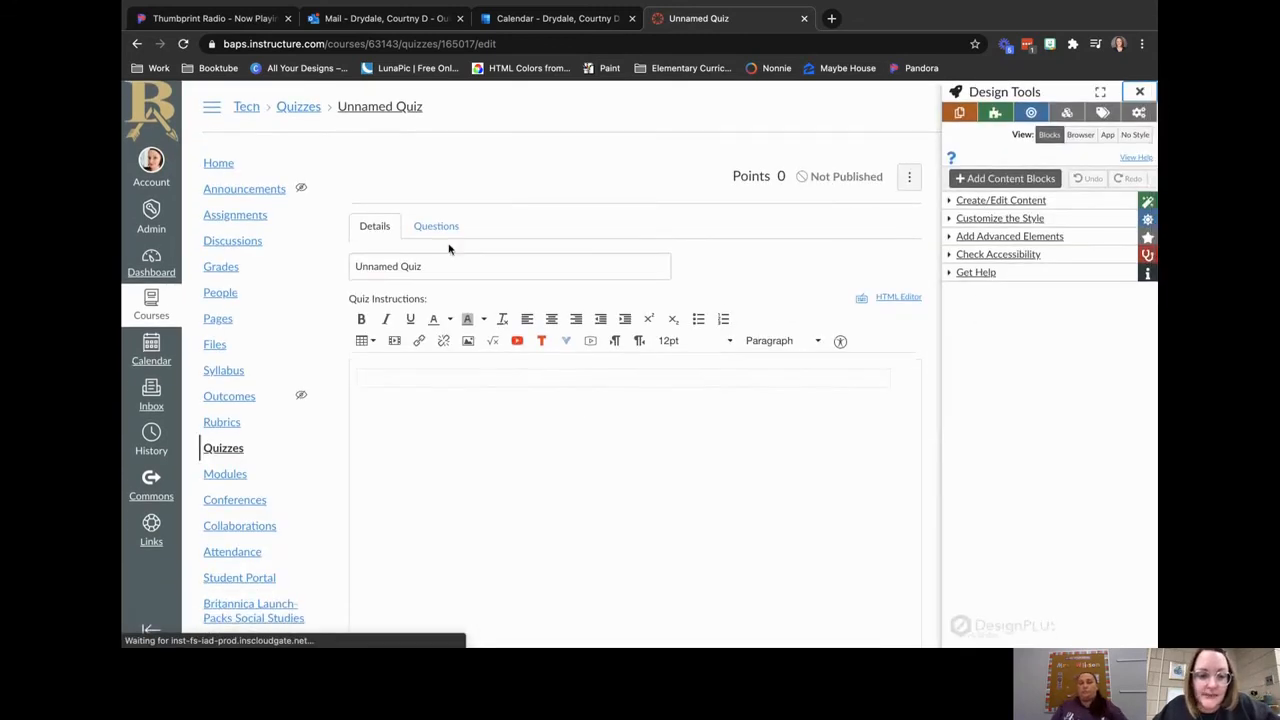
Step: Close the Design Tools, add a new question to the unnamed quiz and look through the available question types, keeping Multiple Choice
{"action": "left_click", "coordinate": [436, 227]}
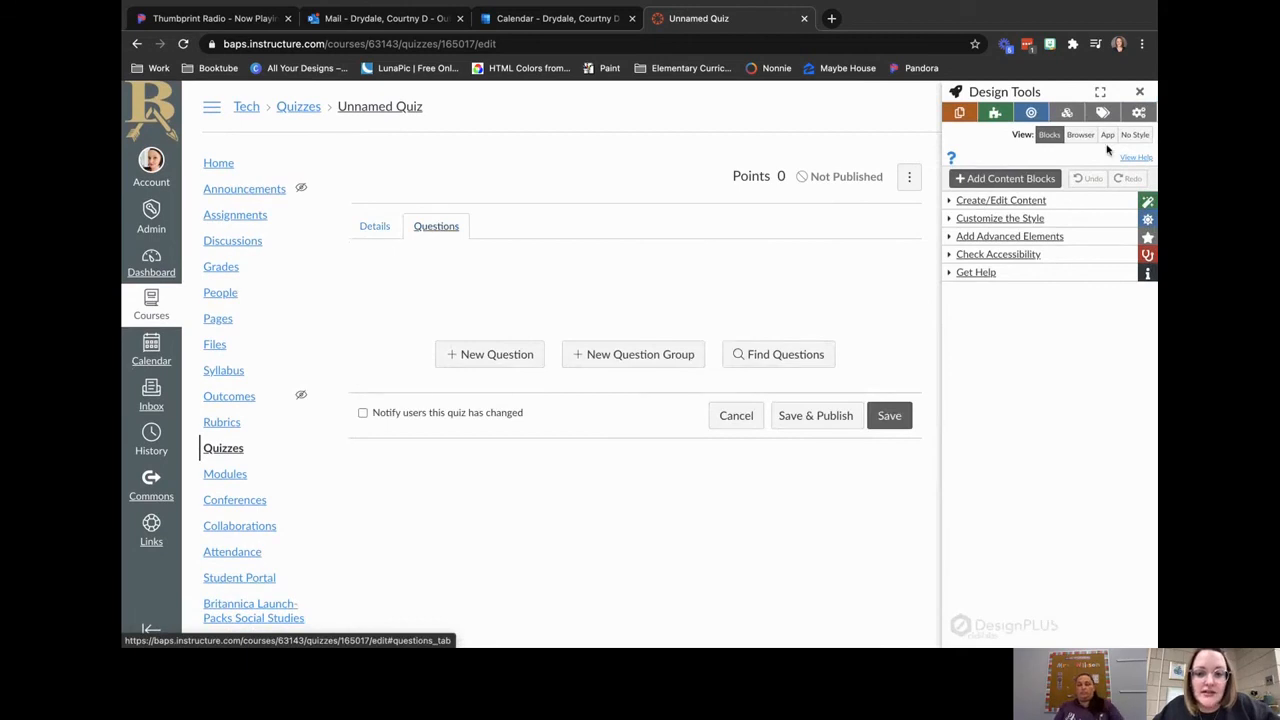
{"action": "left_click", "coordinate": [1141, 92]}
{"action": "left_click", "coordinate": [483, 354]}
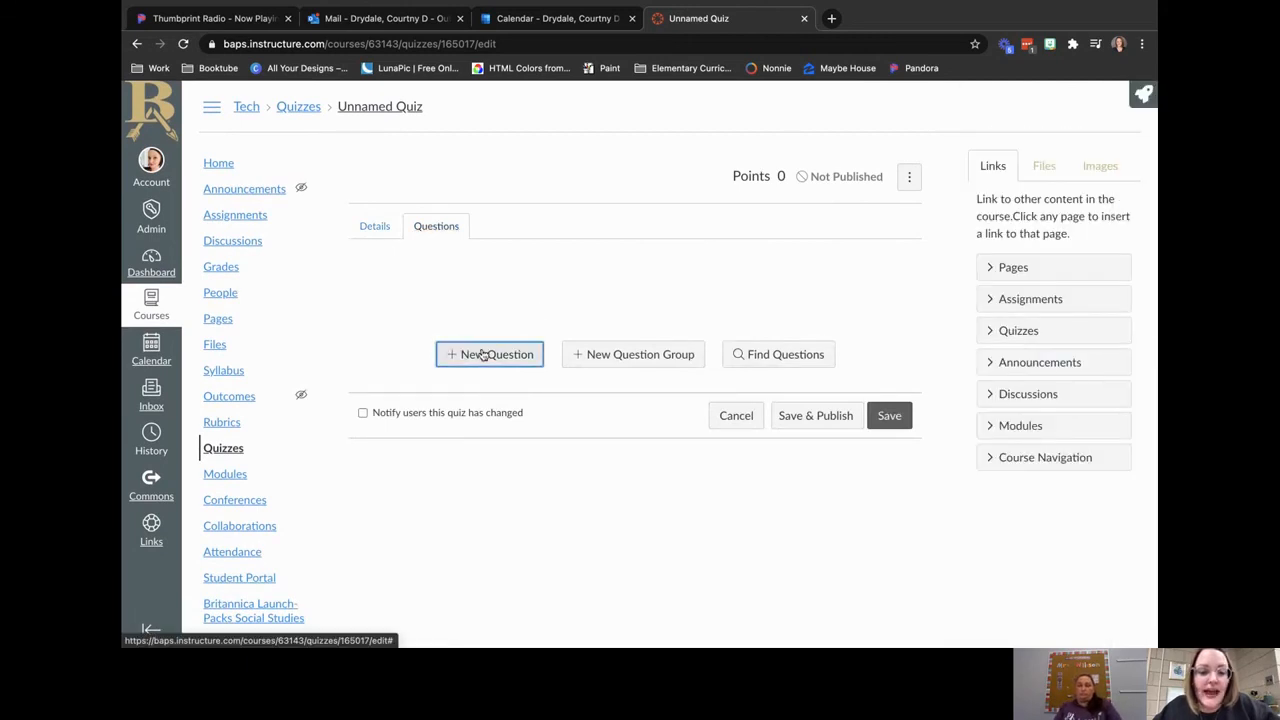
{"action": "scroll", "coordinate": [623, 551], "scroll_direction": "down", "scroll_amount": 3}
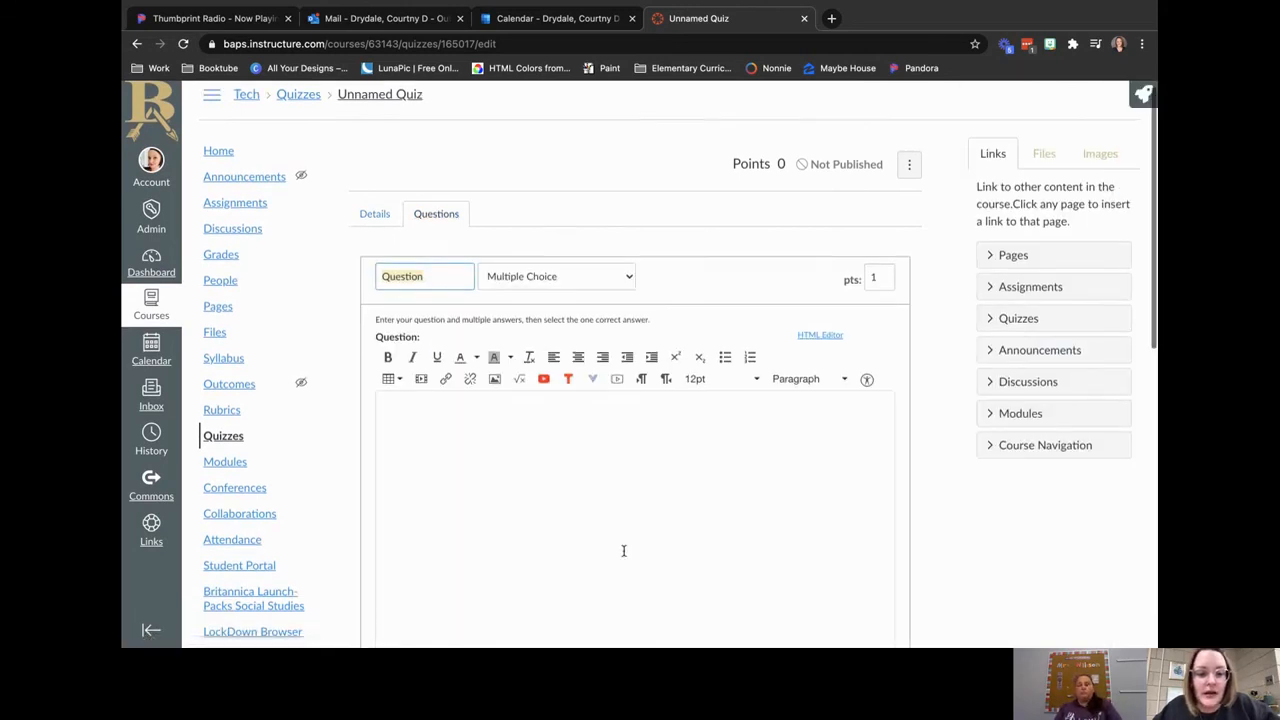
{"action": "left_click", "coordinate": [609, 131]}
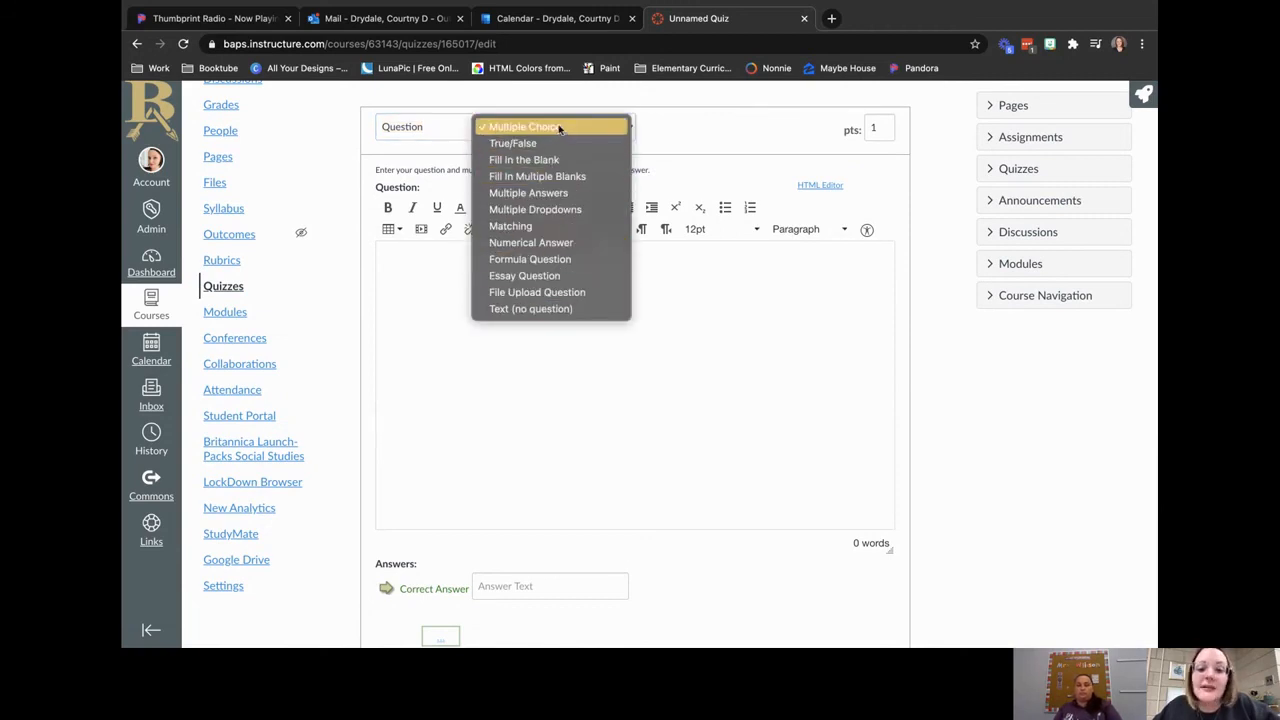
{"action": "left_click", "coordinate": [548, 425]}
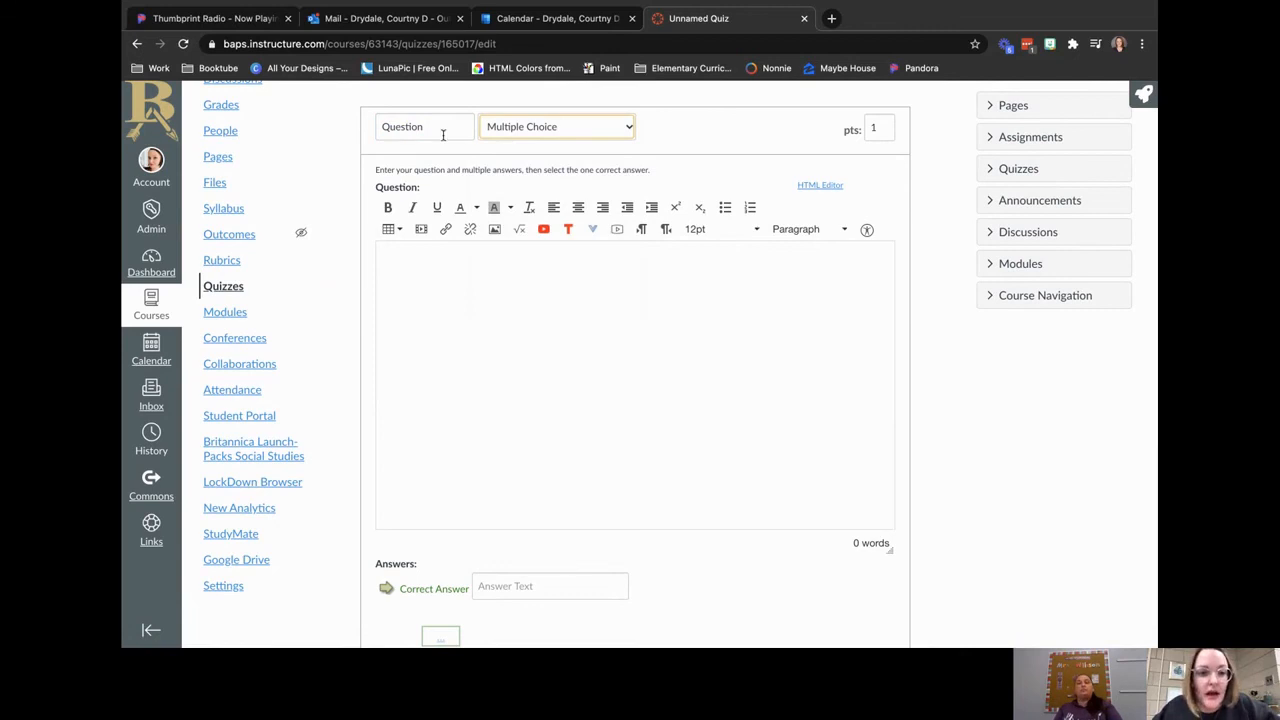
Step: Replace the default title of the new multiple choice question with "Objective/Standard"
{"action": "scroll", "coordinate": [443, 126], "scroll_direction": "up", "scroll_amount": 1}
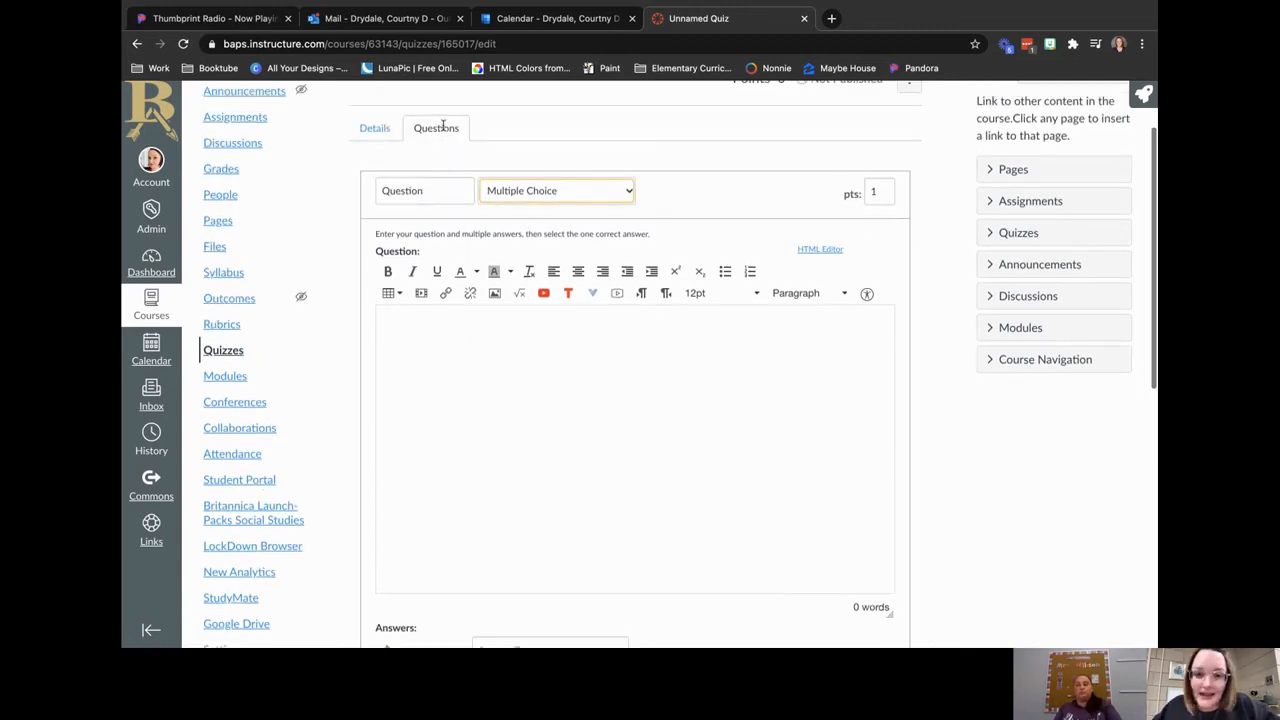
{"action": "left_click", "coordinate": [427, 195]}
{"action": "left_click_drag", "start_coordinate": [427, 195], "coordinate": [379, 190]}
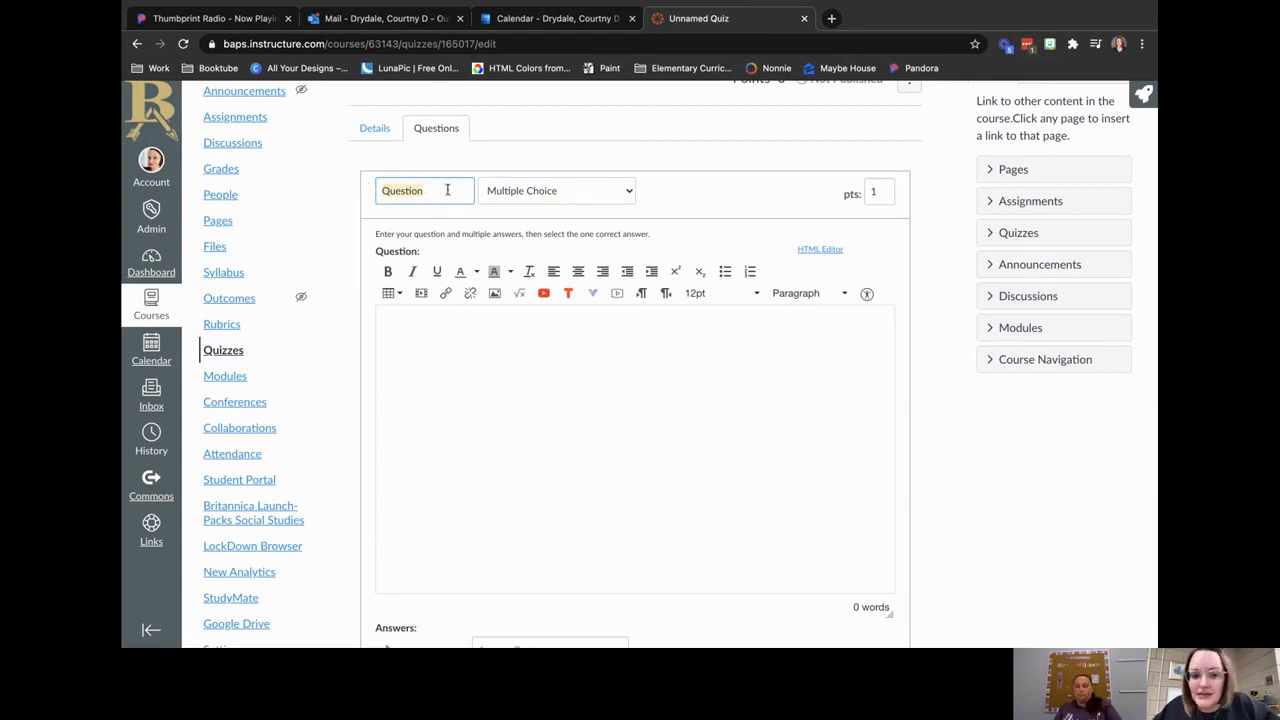
{"action": "key", "text": "BackSpace"}
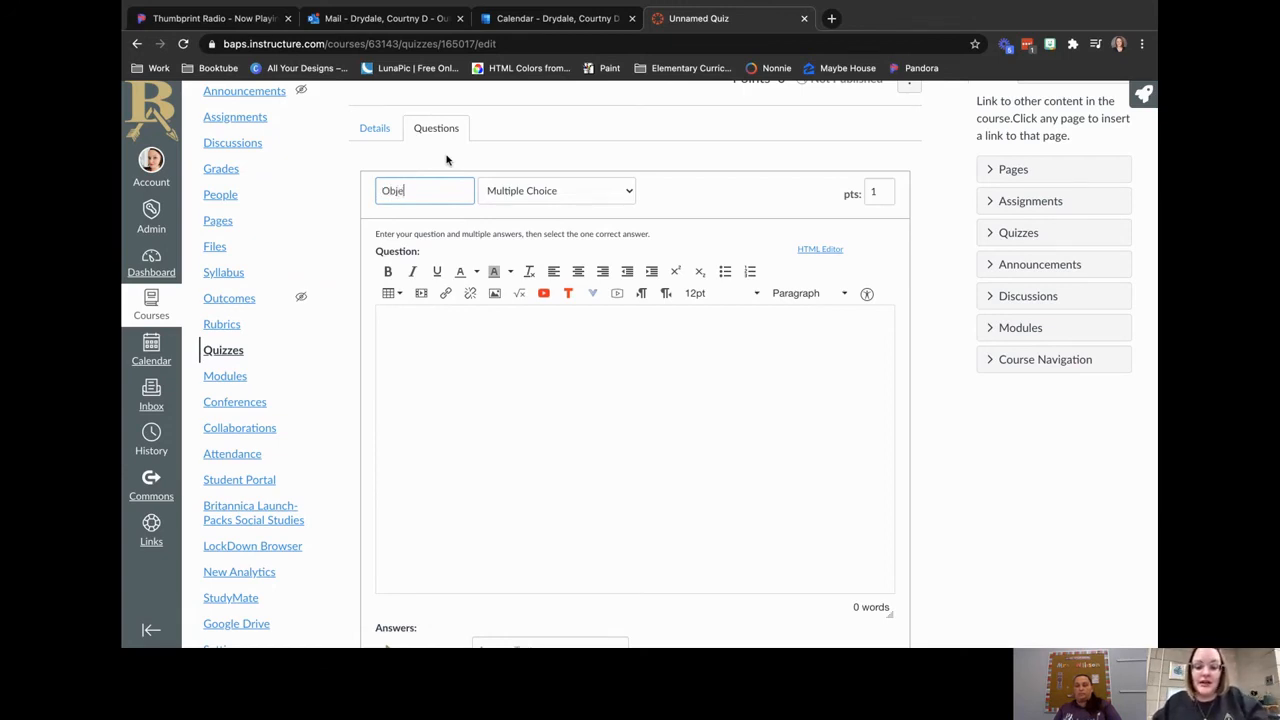
{"action": "type", "text": "tandard"}
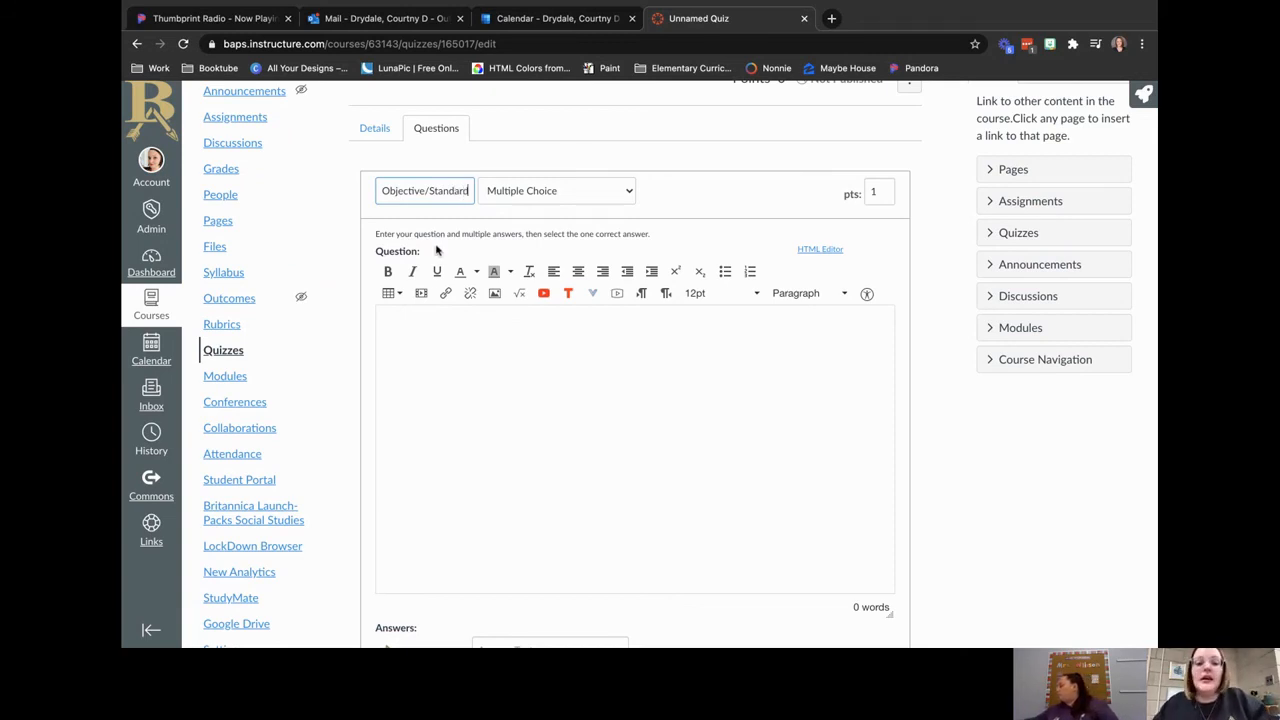
{"action": "left_click", "coordinate": [461, 350]}
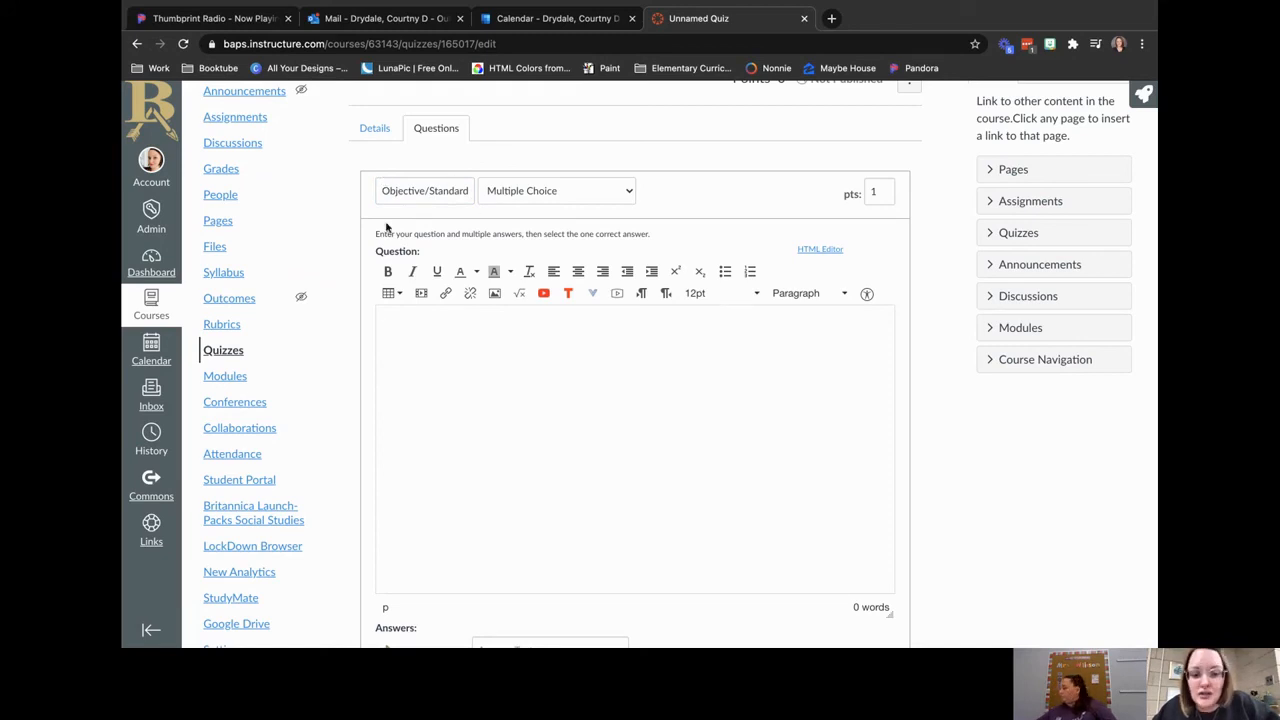
Step: Leave the unfinished multiple choice question unsaved and return to the course's list of quizzes
{"action": "left_click_drag", "start_coordinate": [468, 193], "coordinate": [385, 194]}
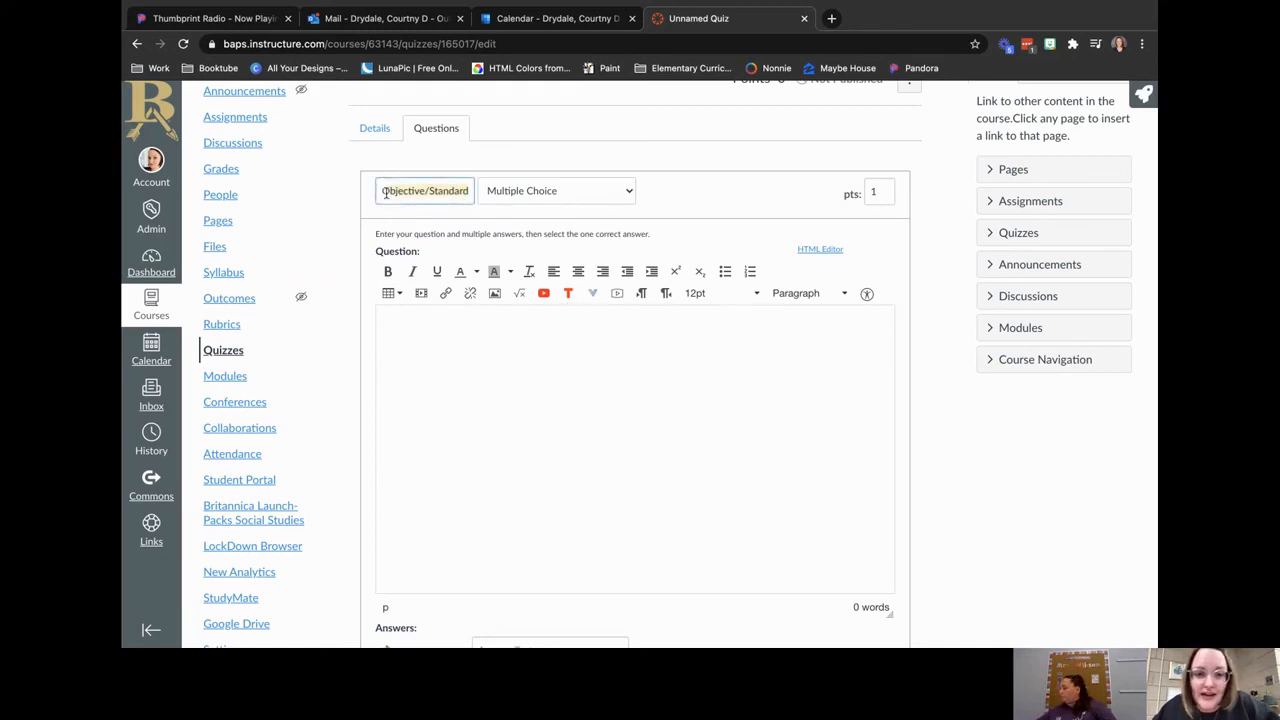
{"action": "left_click", "coordinate": [522, 366]}
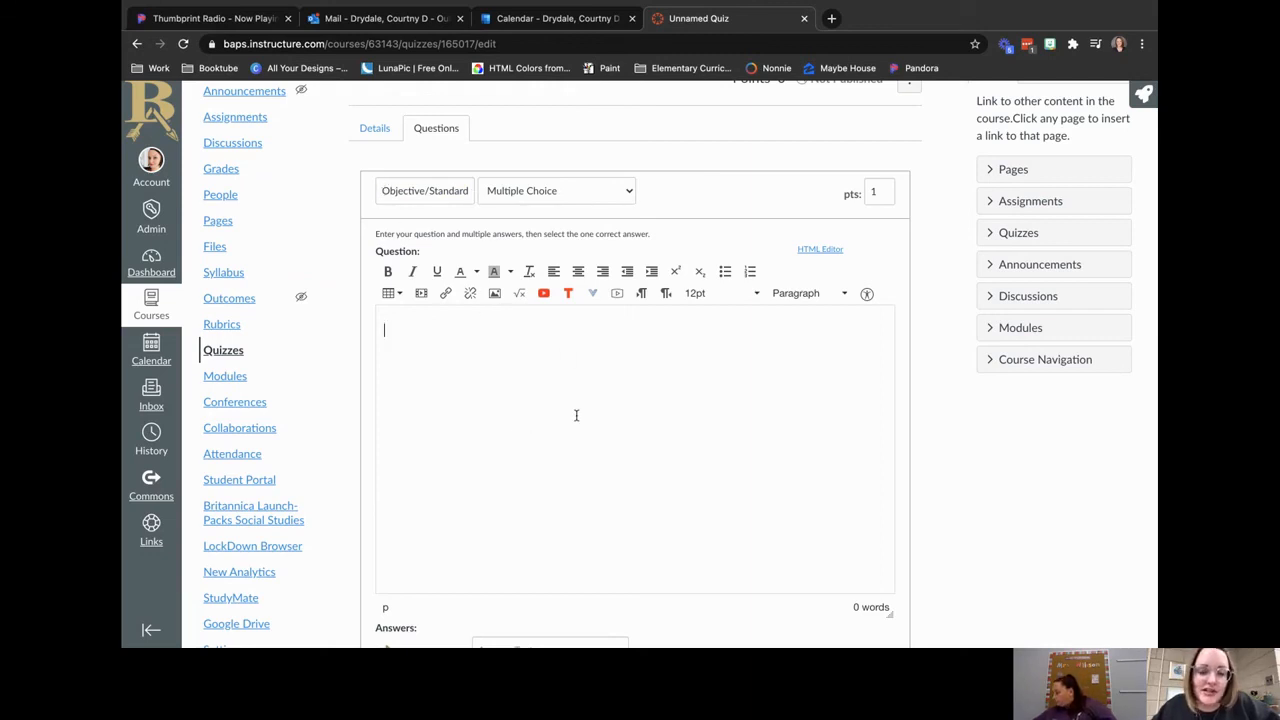
{"action": "left_click", "coordinate": [216, 349]}
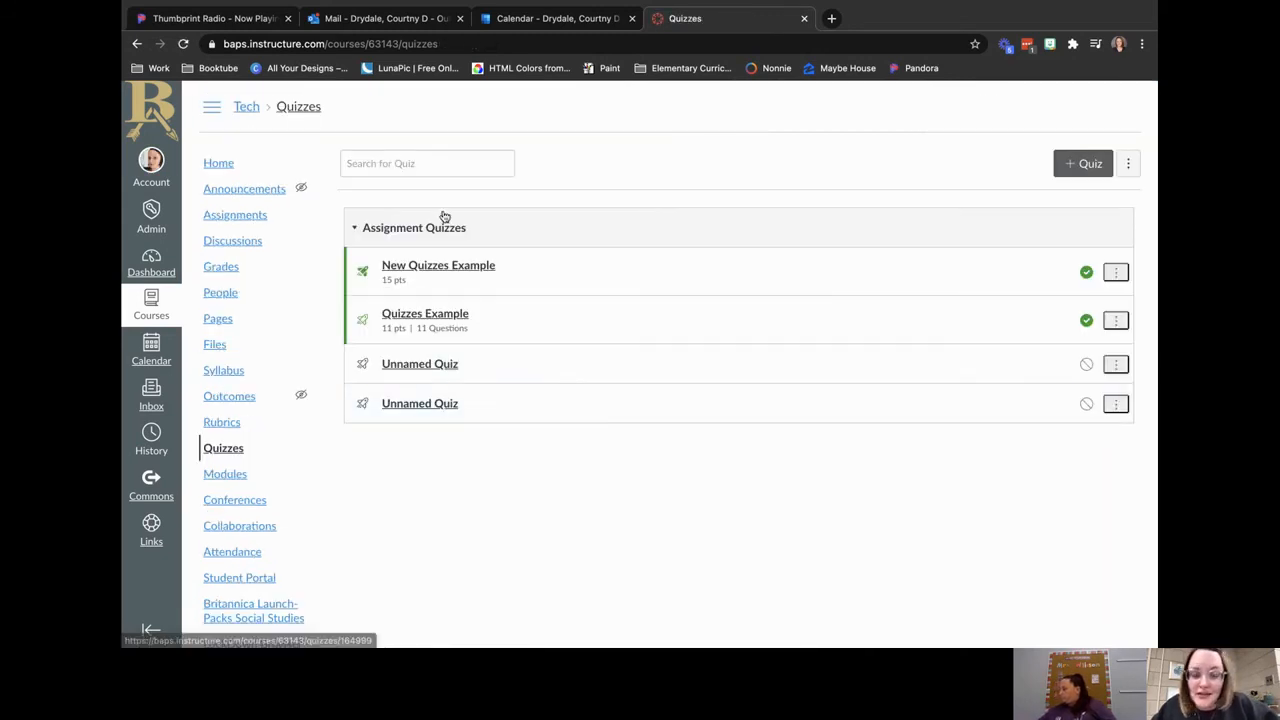
Step: Delete both unpublished unnamed quizzes from the Assignment Quizzes list, confirming each deletion
{"action": "left_click", "coordinate": [1115, 365]}
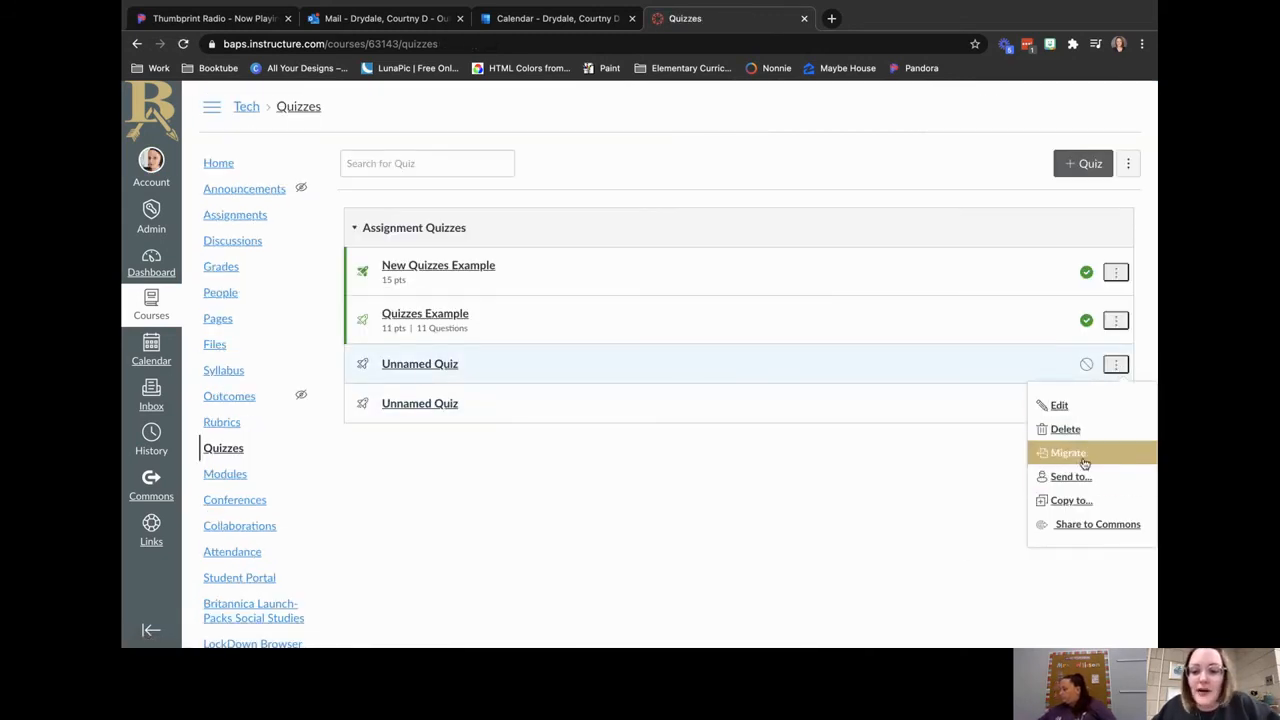
{"action": "left_click", "coordinate": [1050, 430]}
{"action": "left_click", "coordinate": [763, 125]}
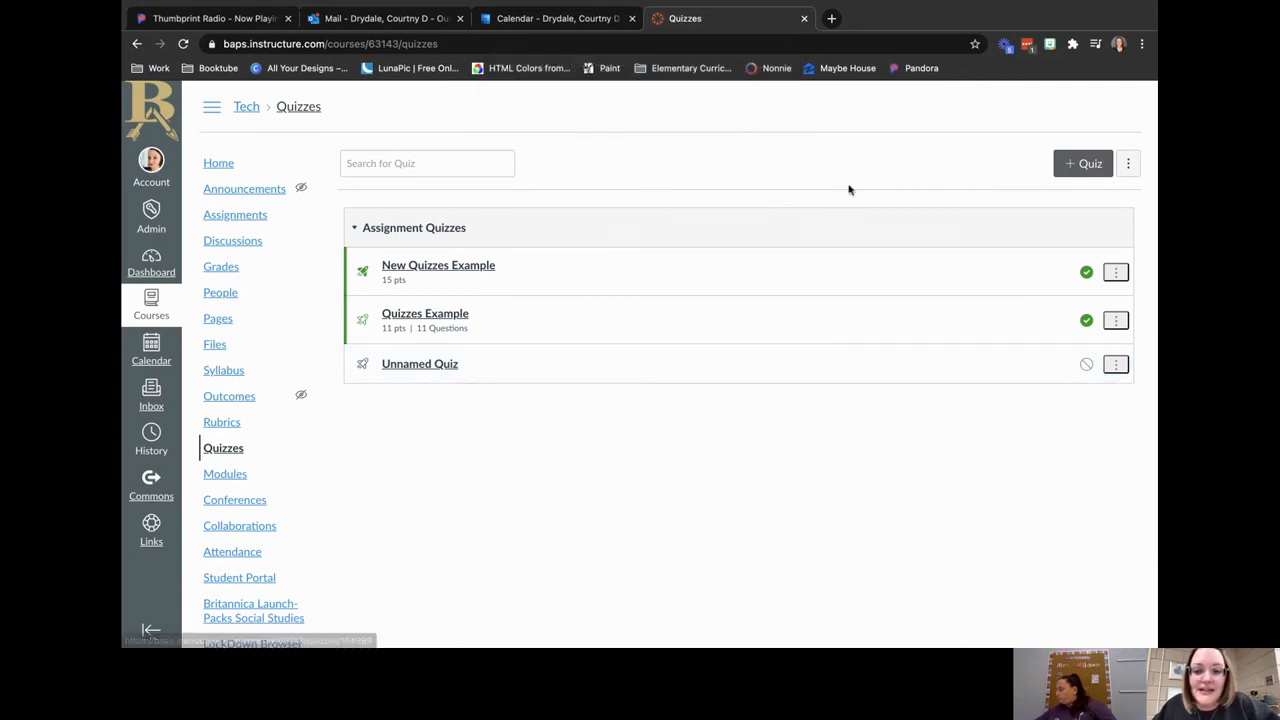
{"action": "left_click", "coordinate": [1115, 366]}
{"action": "left_click", "coordinate": [1062, 429]}
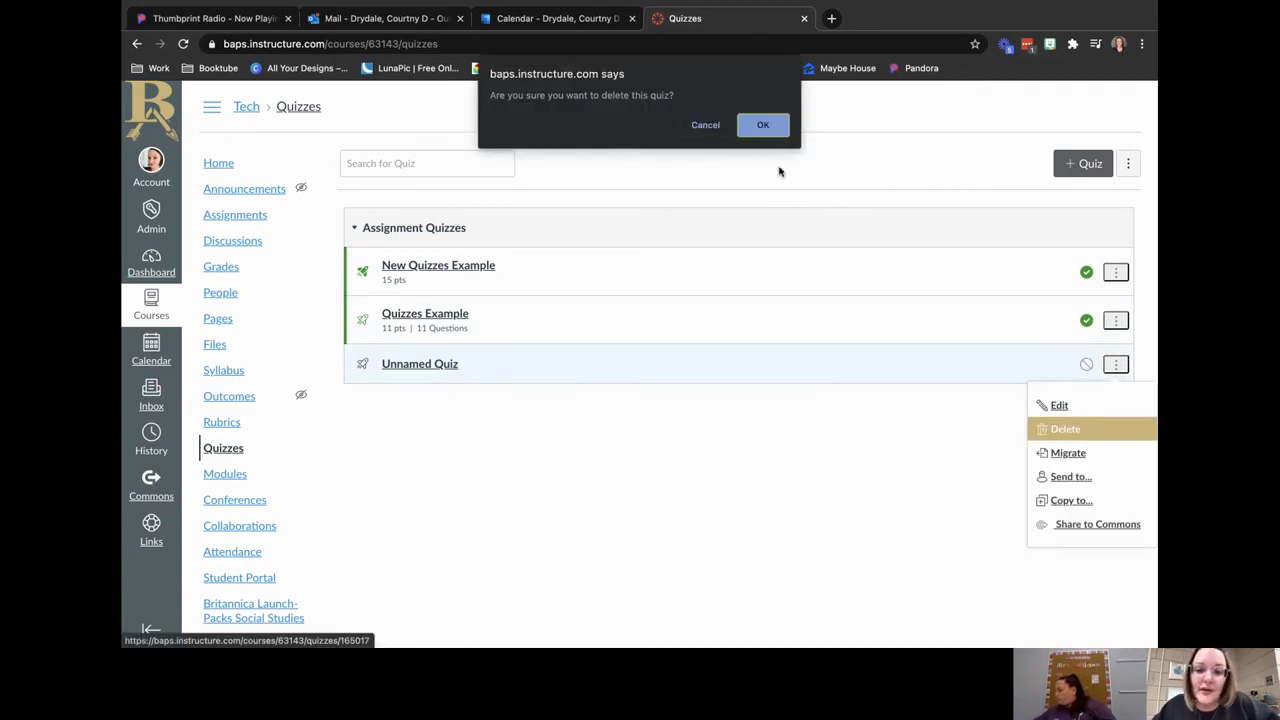
{"action": "left_click", "coordinate": [770, 126]}
Step: Switch to the Microsoft Teams meeting and stop the meeting recording
{"action": "key", "text": "ctrl+Left"}
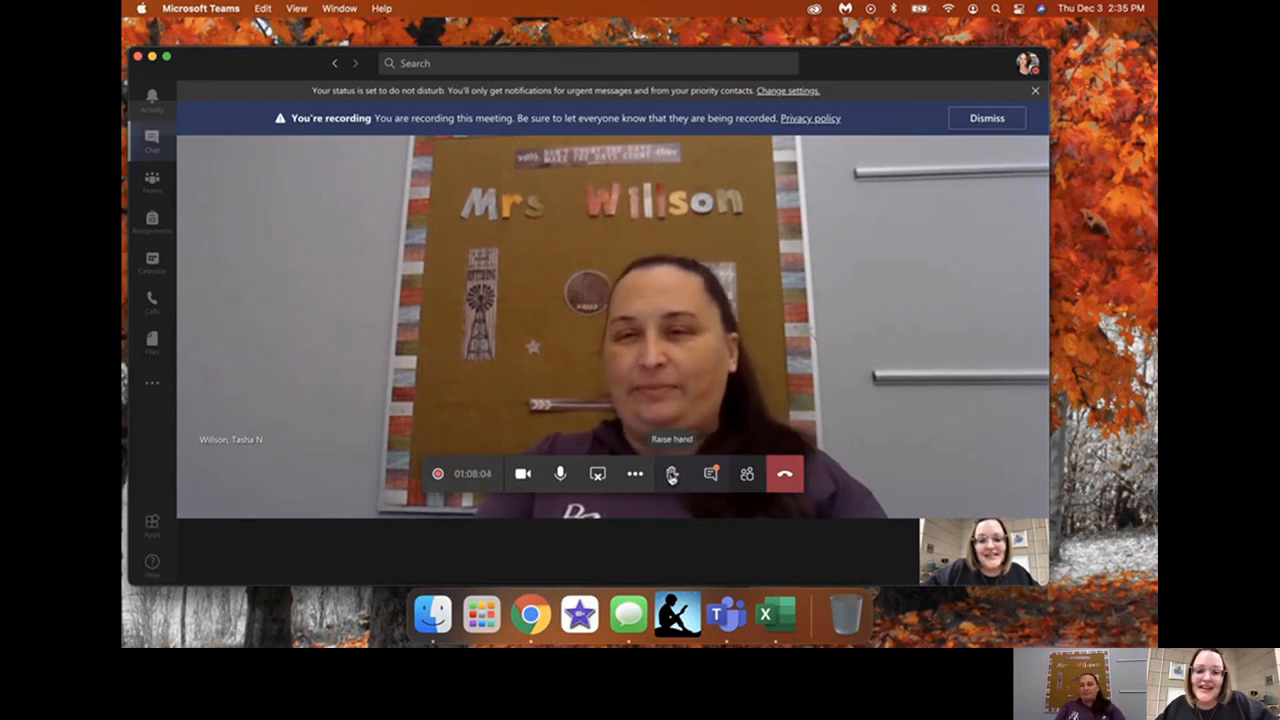
{"action": "left_click", "coordinate": [635, 473]}
{"action": "left_click", "coordinate": [678, 385]}
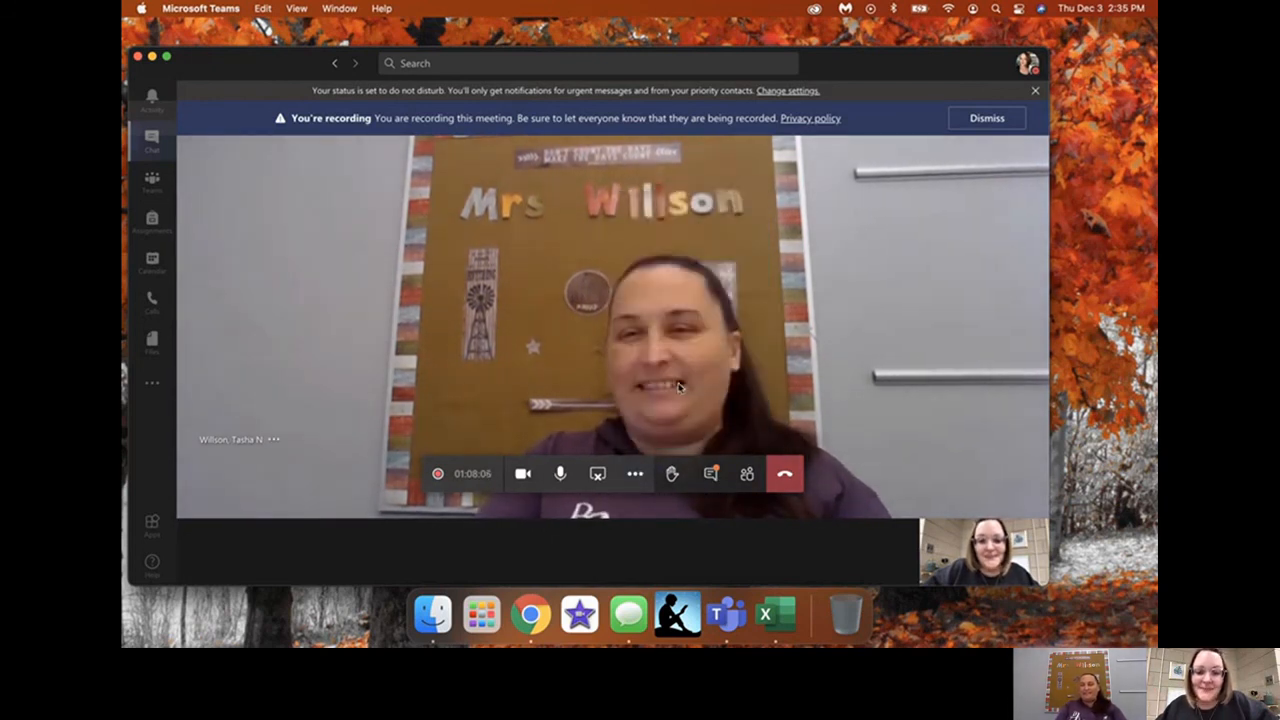